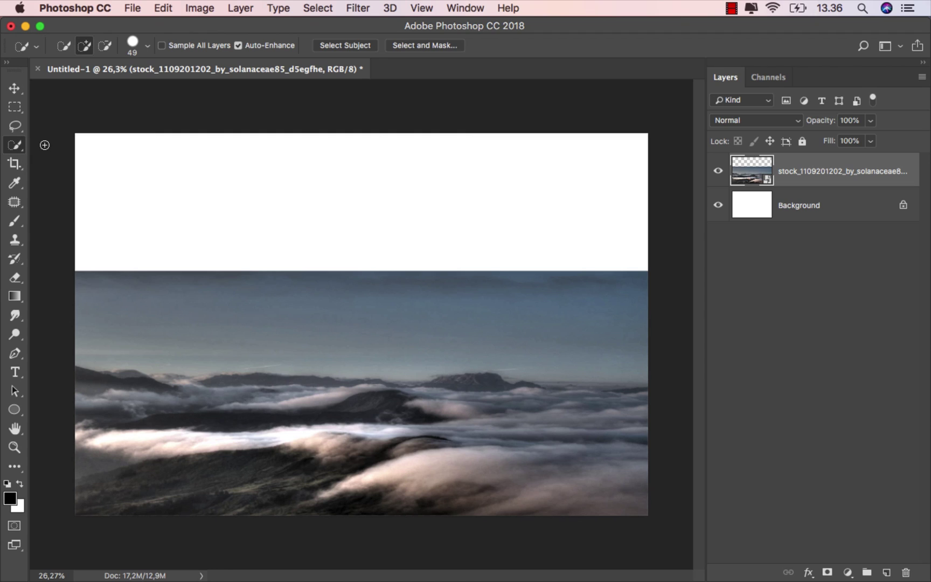
Select the mountains and clouds below the horizon with Quick Selection and mask out the sky of the landscape layer.
left_click_drag(74, 369, 167, 380)
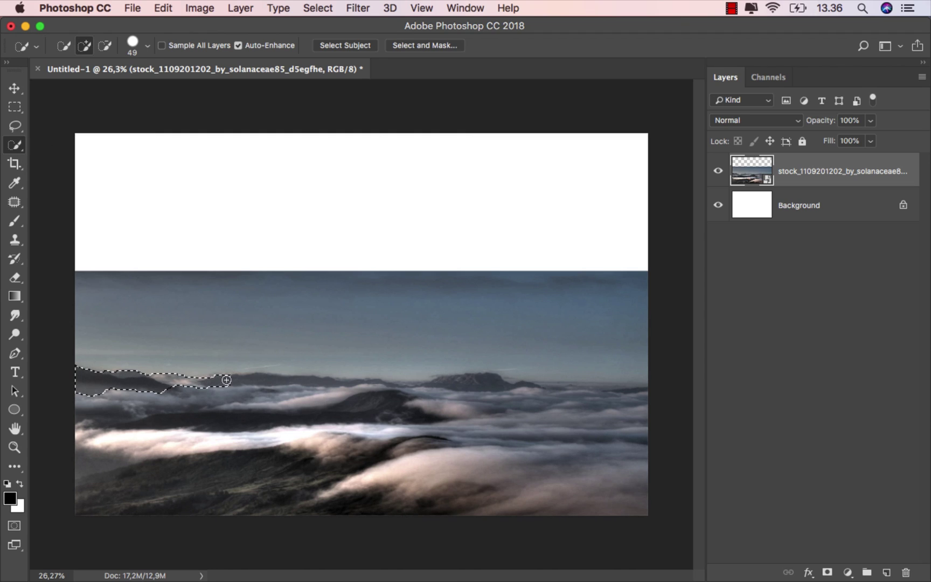
left_click_drag(226, 381, 619, 396)
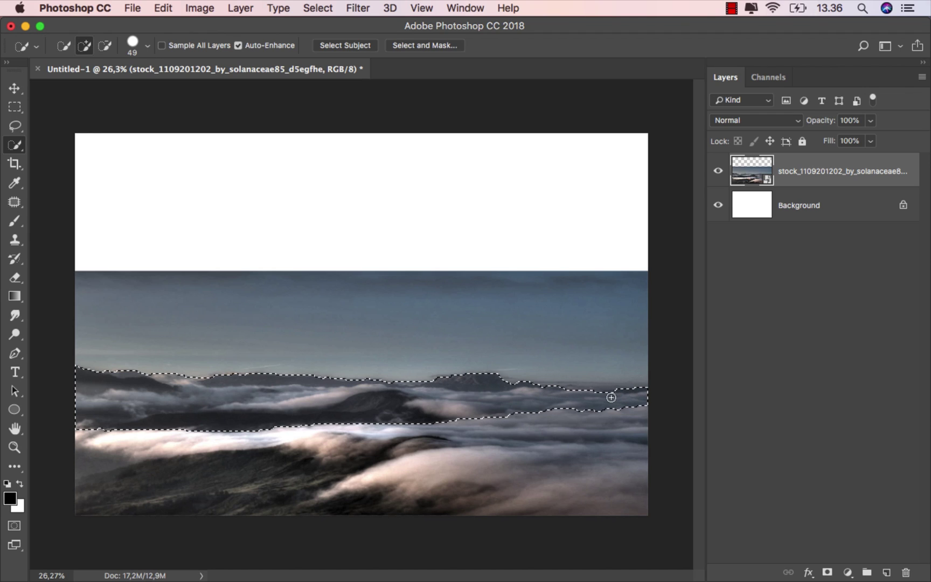
mouse_move(556, 392)
left_mouse_down()
mouse_move(649, 393)
mouse_move(355, 424)
mouse_move(652, 437)
mouse_move(370, 447)
mouse_move(112, 437)
mouse_move(81, 460)
left_mouse_up()
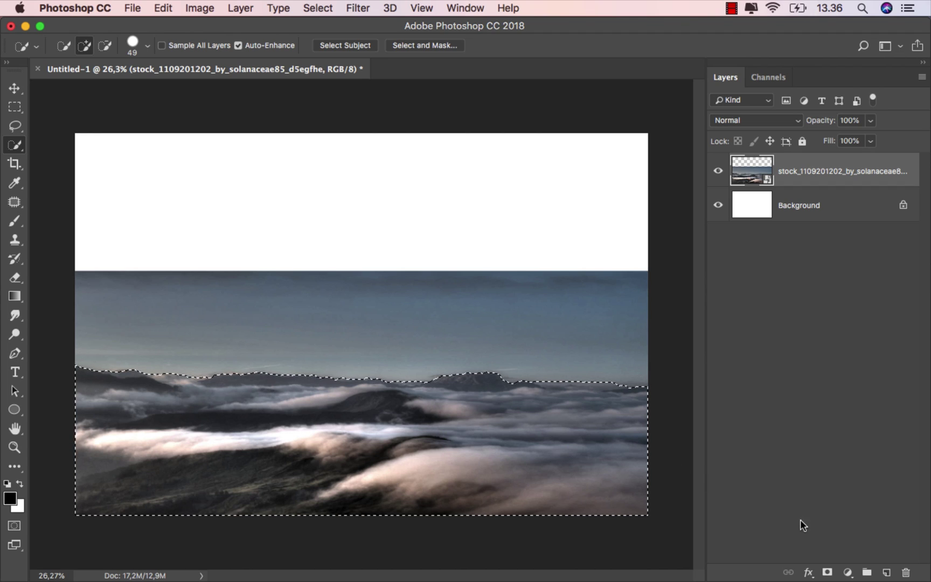
left_click(827, 572)
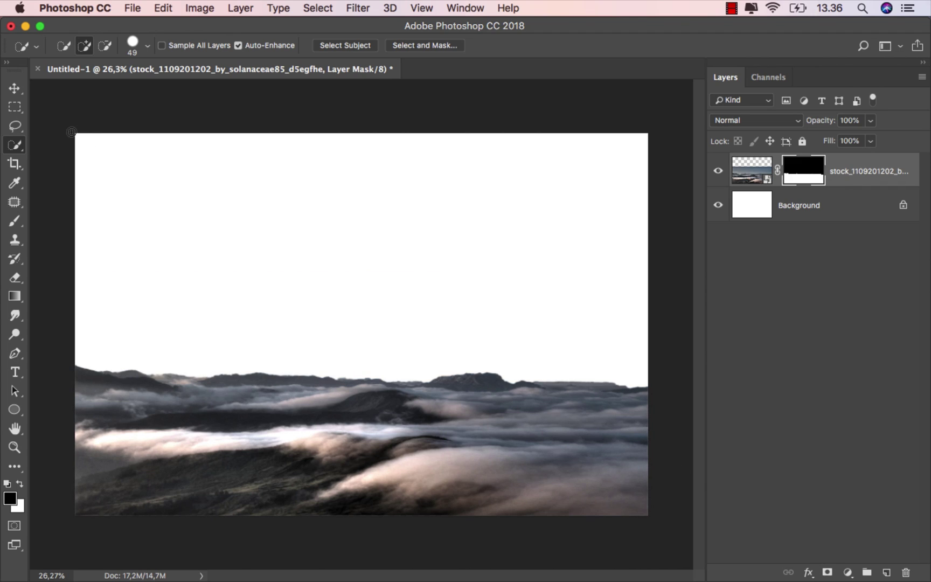
With a soft black brush at 100% opacity, paint on the landscape's layer mask to clean the right end of the horizon.
left_click(15, 88)
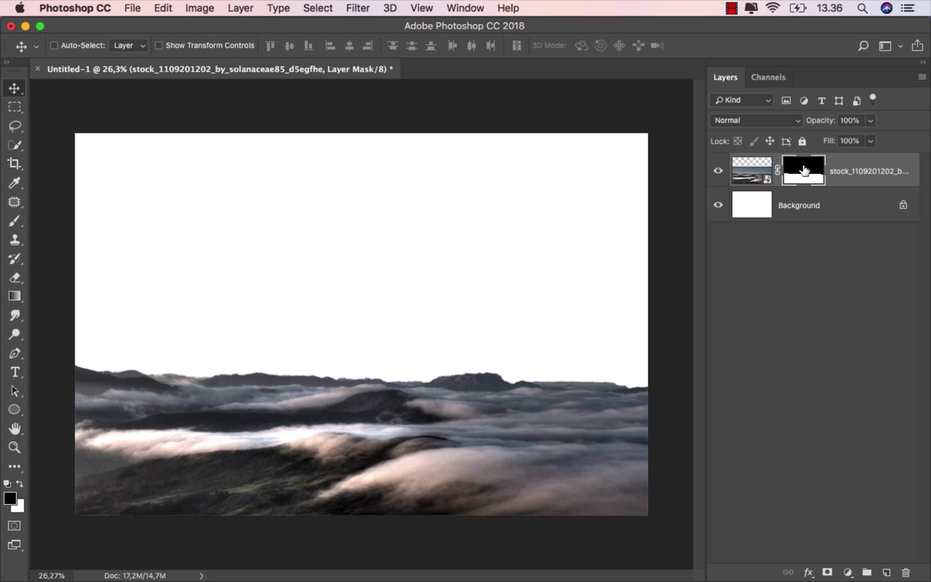
left_click(15, 221)
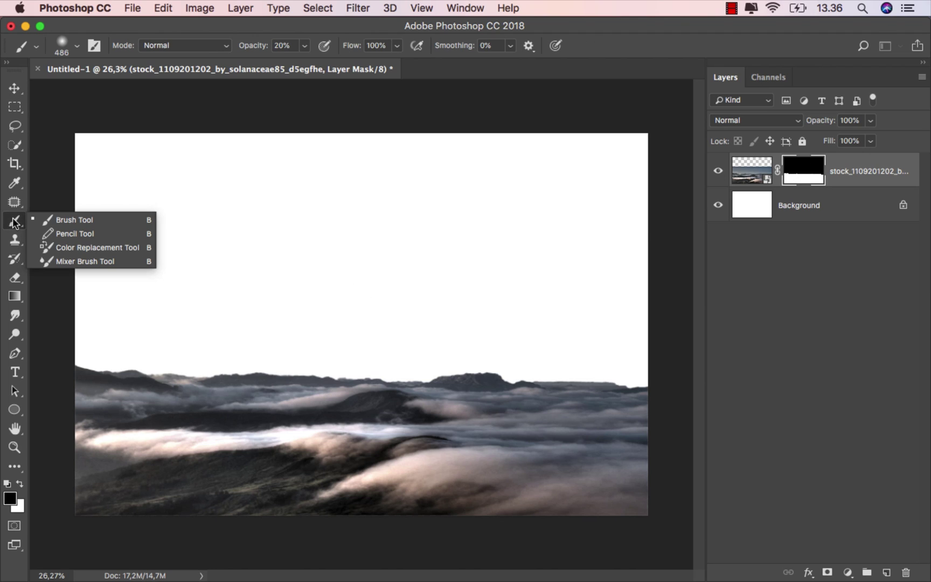
left_click(62, 213)
right_click(215, 216)
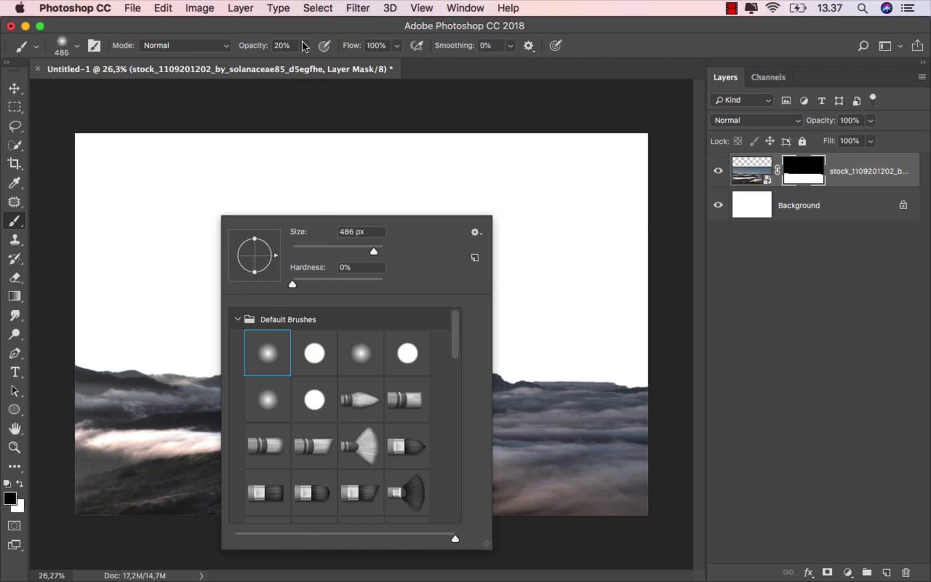
mouse_move(305, 46)
left_mouse_down()
mouse_move(316, 59)
mouse_move(388, 79)
left_mouse_up()
scroll(636, 366, "up", 10)
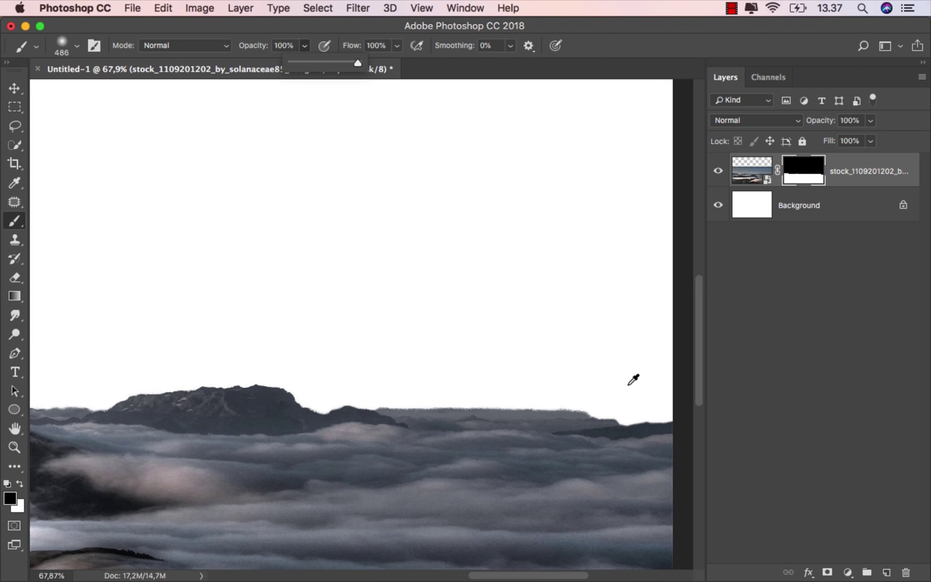
mouse_move(575, 390)
left_mouse_down()
mouse_move(465, 303)
mouse_move(322, 287)
mouse_move(380, 290)
left_mouse_up()
scroll(380, 291, "up", 2)
mouse_move(253, 301)
left_mouse_down()
mouse_move(440, 314)
mouse_move(547, 307)
mouse_move(532, 321)
mouse_move(240, 302)
mouse_move(349, 316)
mouse_move(548, 318)
mouse_move(509, 325)
mouse_move(254, 306)
left_mouse_up()
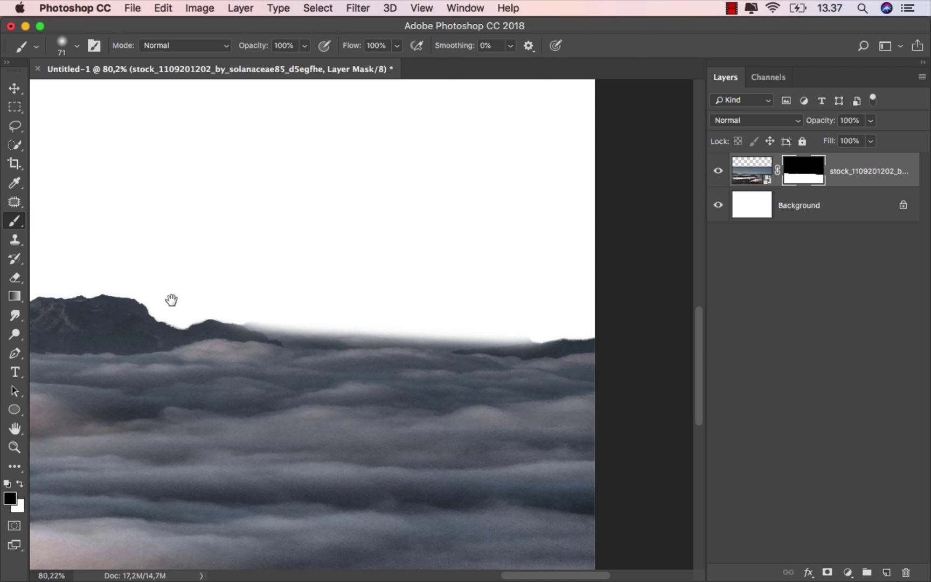
Paint black on the layer mask along the central and left ridgeline to remove the remaining sky fringe.
left_click_drag(173, 301, 235, 303)
mouse_move(318, 317)
left_mouse_down()
mouse_move(372, 327)
mouse_move(588, 321)
left_mouse_up()
left_click_drag(114, 308, 464, 318)
mouse_move(350, 325)
left_mouse_down()
mouse_move(446, 320)
mouse_move(414, 328)
mouse_move(359, 320)
mouse_move(443, 318)
mouse_move(412, 323)
mouse_move(328, 315)
left_mouse_up()
mouse_move(336, 307)
left_mouse_down()
mouse_move(481, 323)
mouse_move(355, 326)
mouse_move(473, 315)
mouse_move(349, 325)
mouse_move(614, 320)
left_mouse_up()
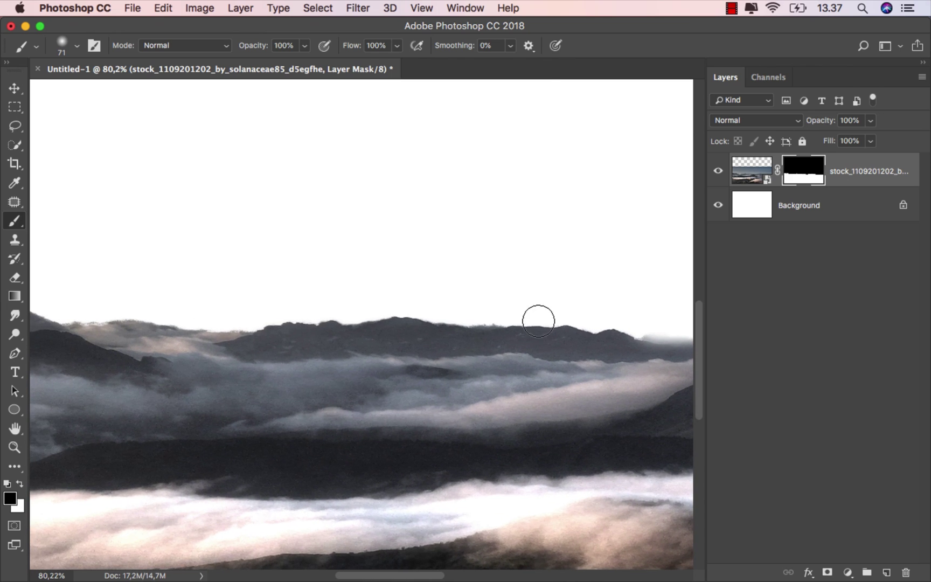
scroll(242, 315, "down", 4)
left_click_drag(146, 295, 155, 295)
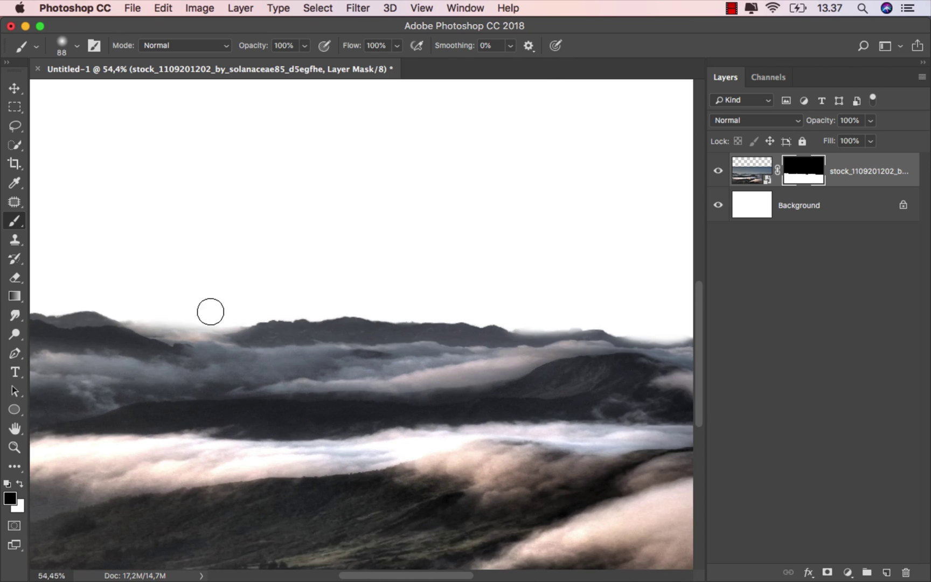
scroll(221, 315, "down", 3)
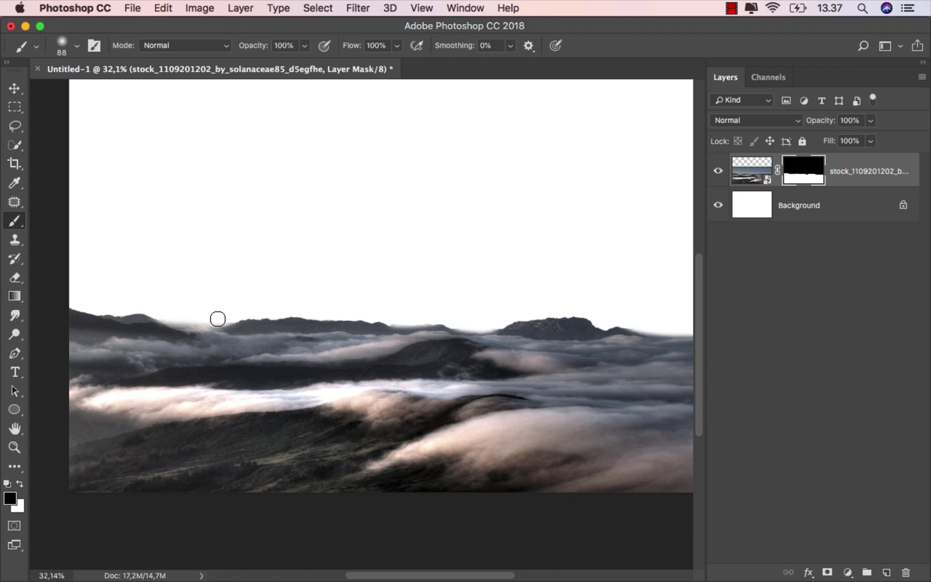
key("super+0")
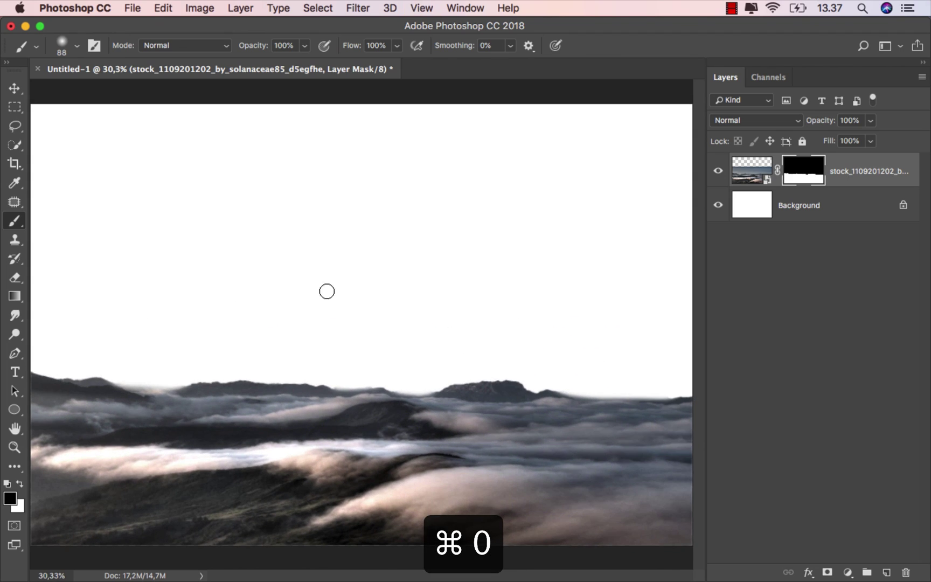
Apply Shadows/Highlights to the landscape layer's image with Shadows at 0% and Highlights at 100%.
left_click(856, 177)
key("v")
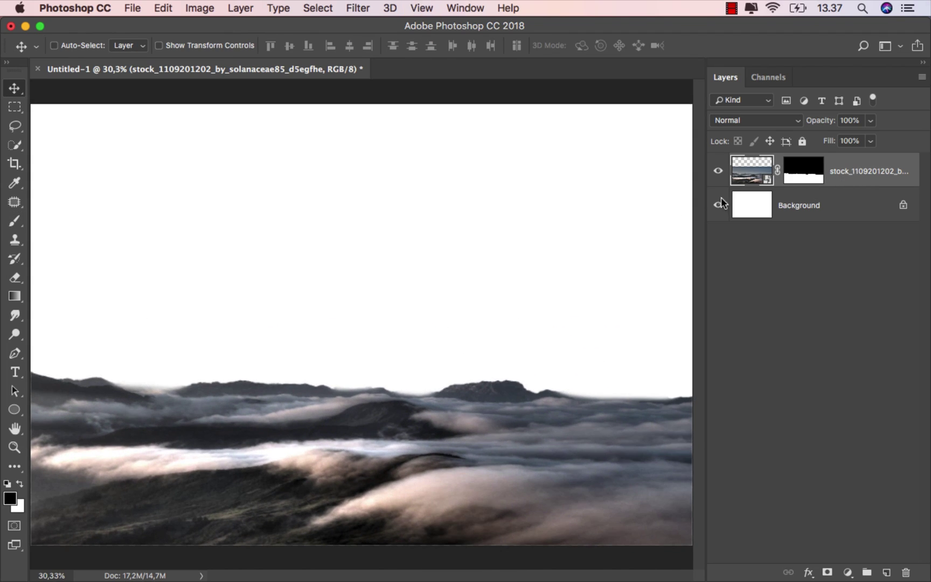
left_click(203, 13)
mouse_move(274, 49)
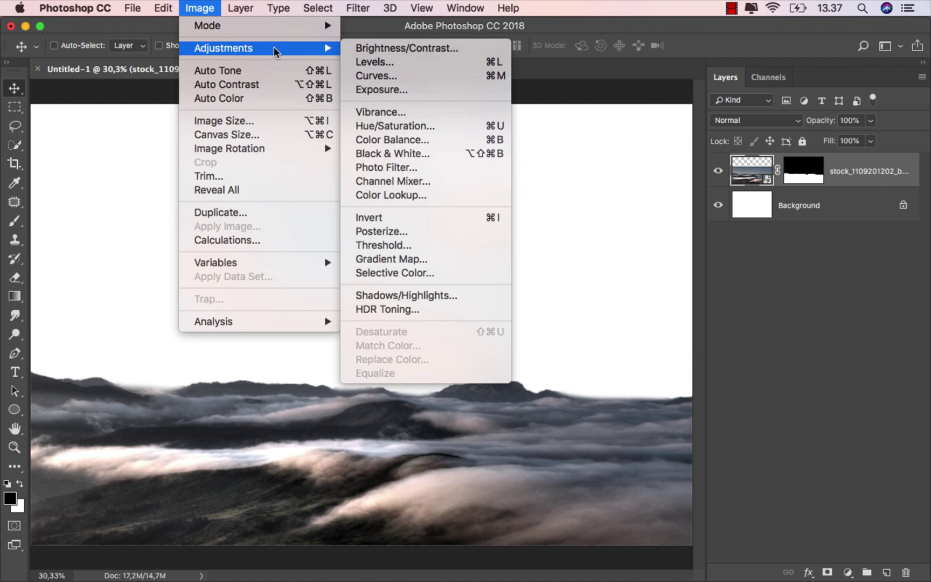
left_click(445, 296)
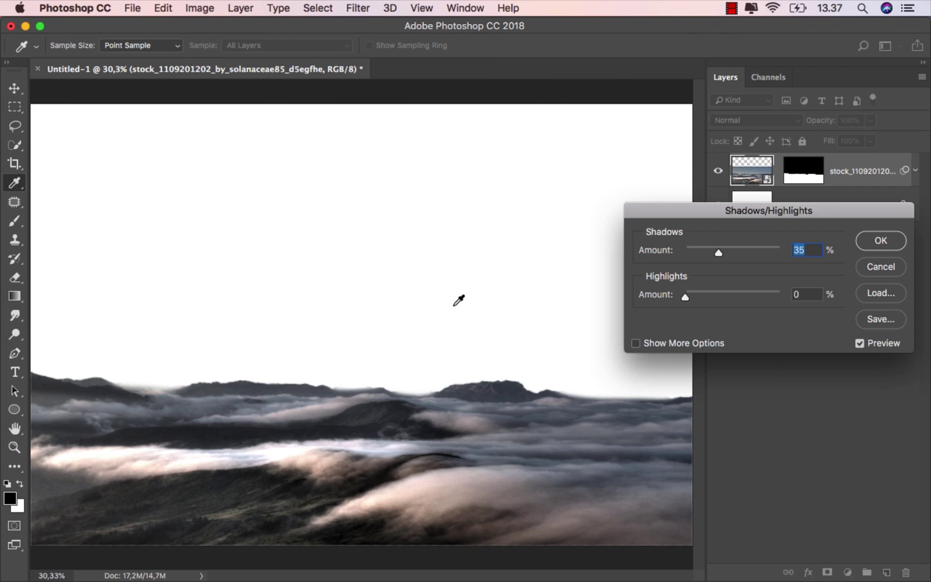
left_click_drag(697, 248, 661, 249)
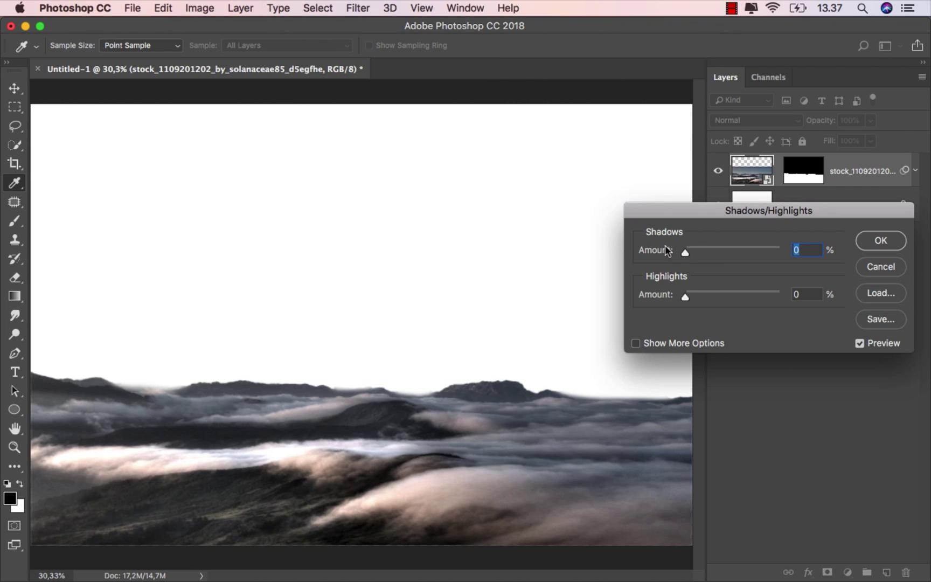
left_click_drag(707, 295, 792, 296)
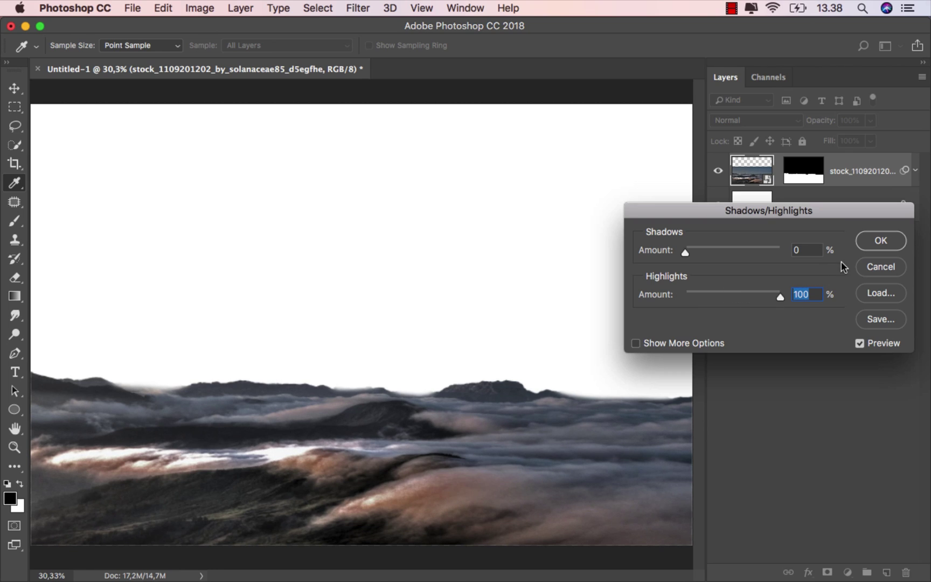
left_click(876, 243)
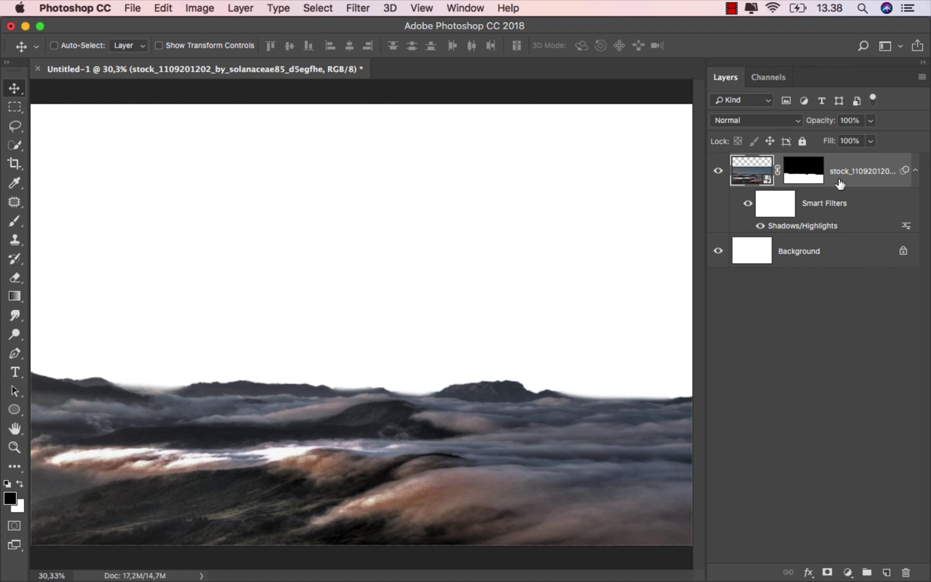
Add a Solid Color fill layer in pale yellow ffecba directly above the Background layer.
left_click(823, 252)
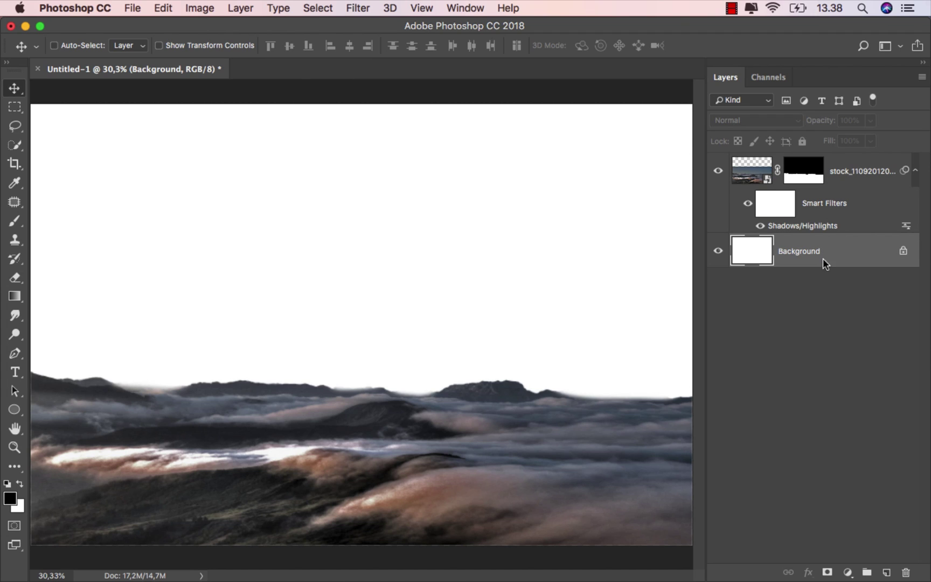
left_click(847, 572)
left_click(859, 295)
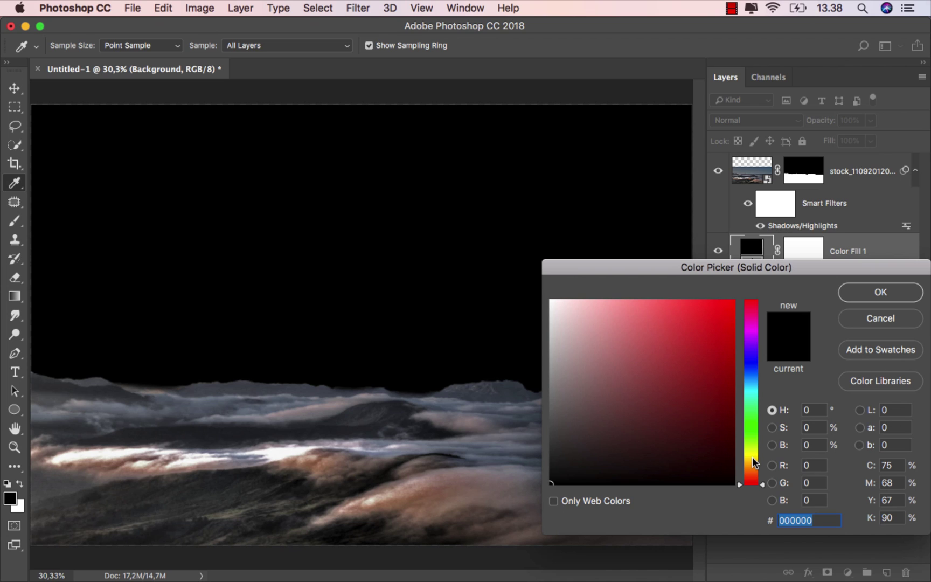
left_click_drag(753, 462, 758, 464)
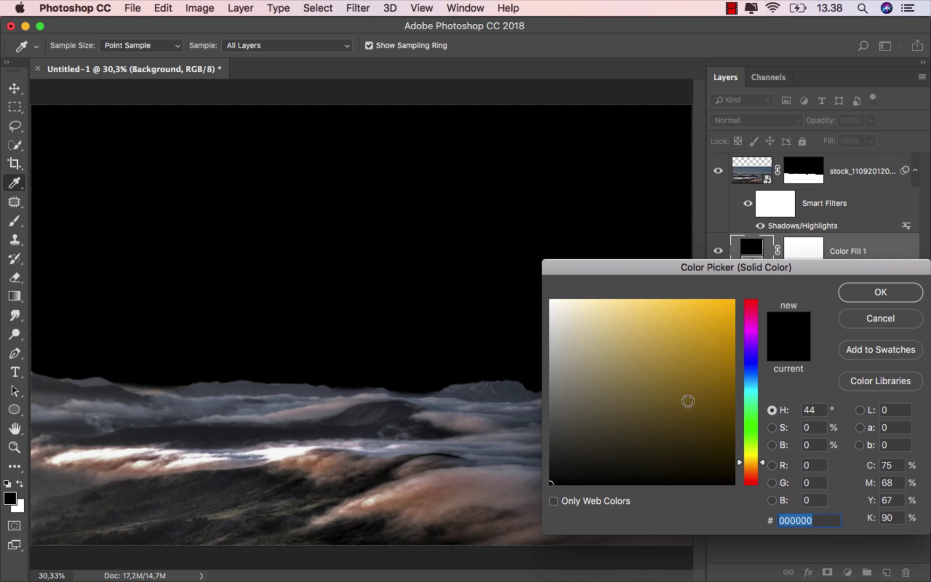
left_click_drag(688, 401, 598, 291)
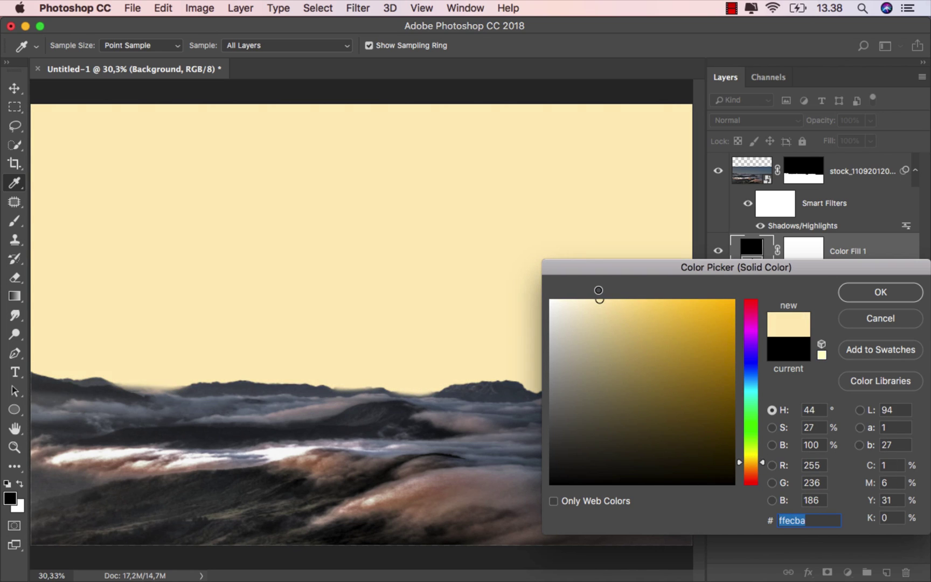
left_click(866, 292)
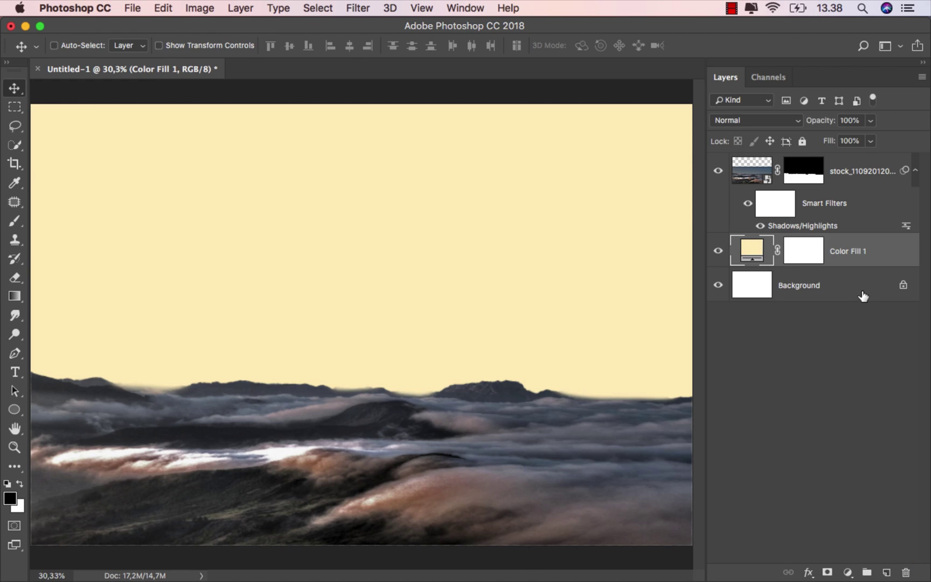
Place the foggy city skyline photo from Finder into the document above the landscape layer, filling the canvas.
left_click(843, 186)
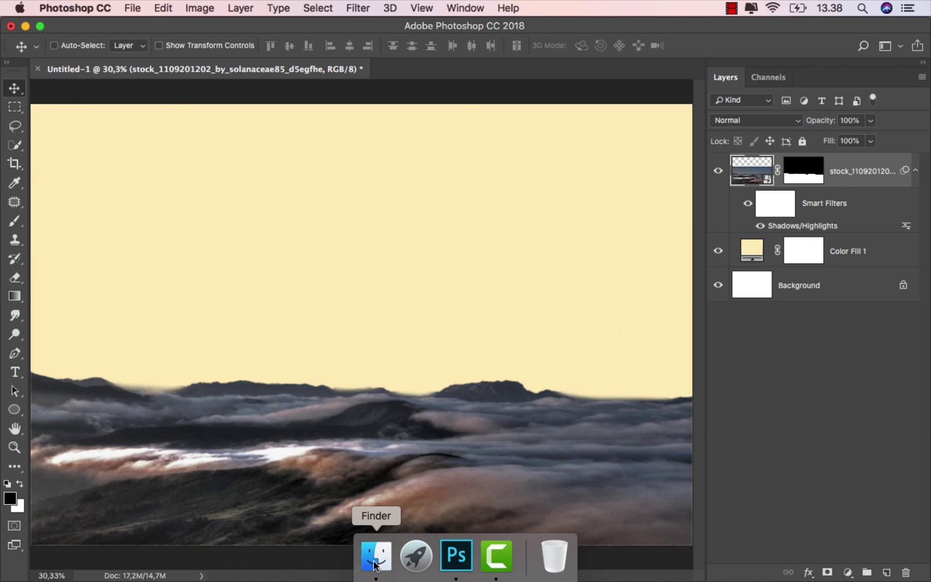
left_click(375, 564)
left_click_drag(268, 120, 336, 472)
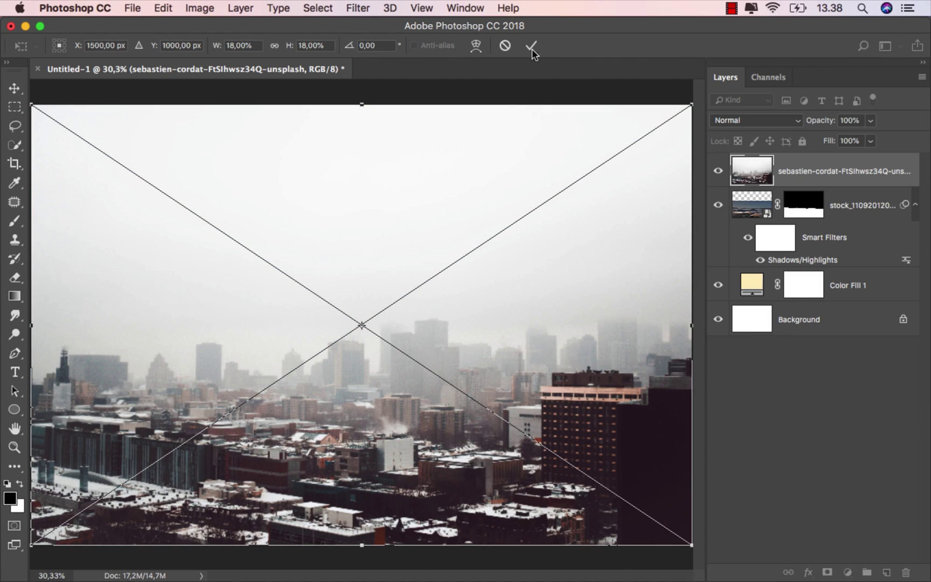
left_click(532, 49)
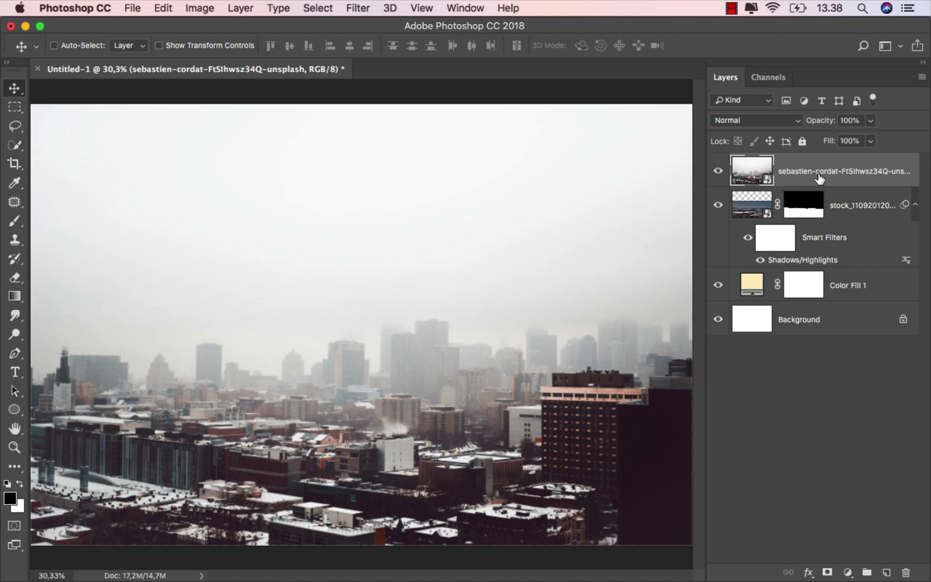
Move the city layer between the landscape and the color fill and set its blend mode to Multiply.
left_click_drag(819, 177, 810, 264)
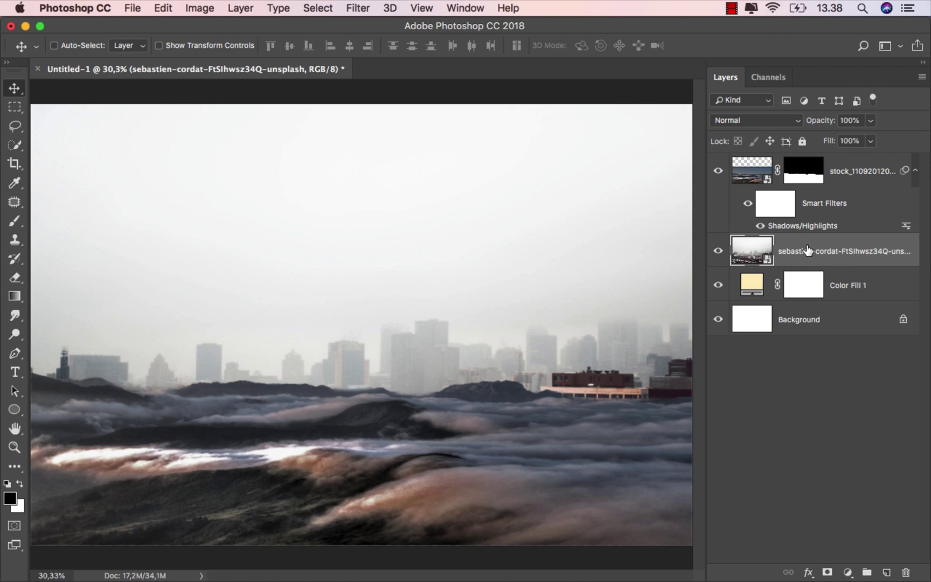
left_click(761, 122)
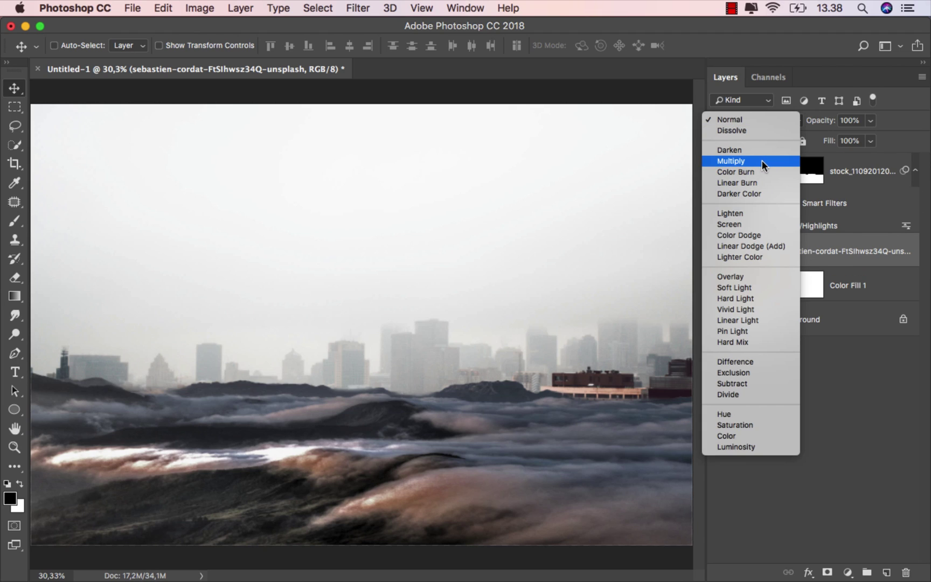
left_click(757, 133)
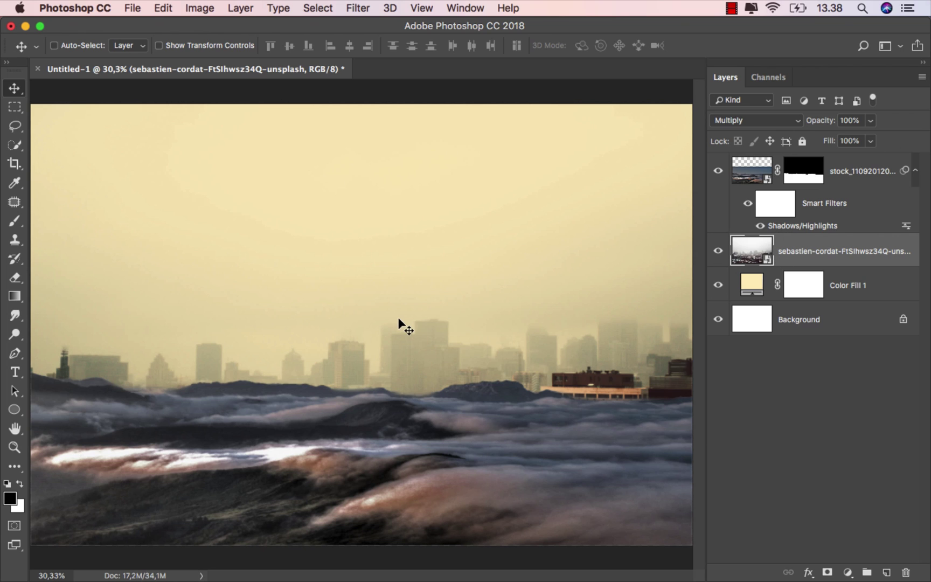
Flip the city layer horizontally and position its centre at Y 988 px, so the skyline rises behind the mountains.
left_click_drag(399, 319, 403, 287)
key("super+t")
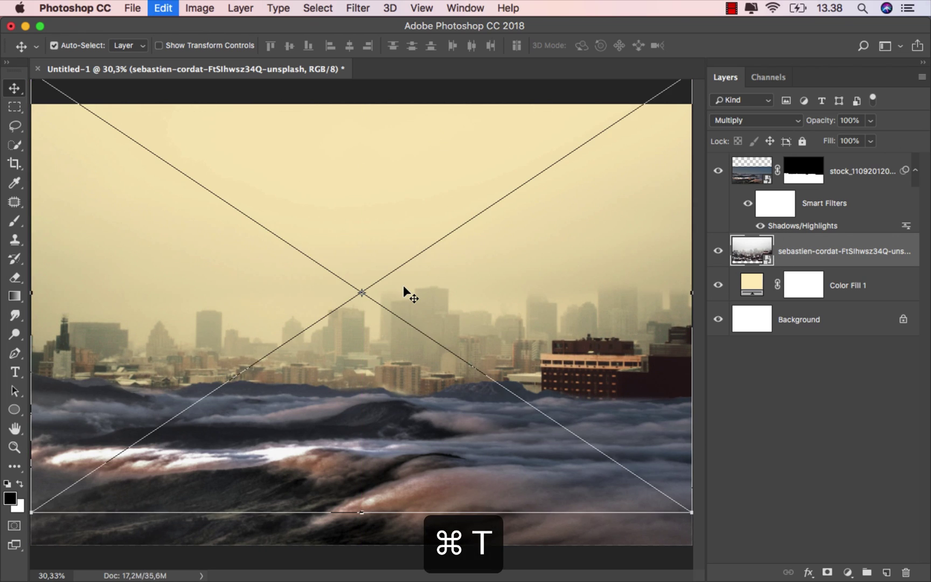
right_click(402, 285)
left_click(457, 451)
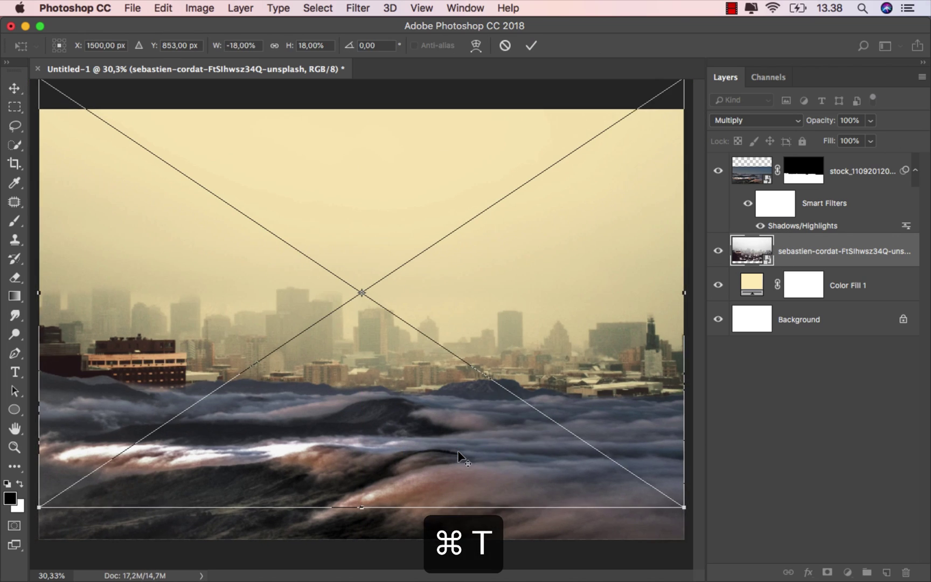
scroll(457, 450, "down", 3)
left_click_drag(436, 378, 434, 403)
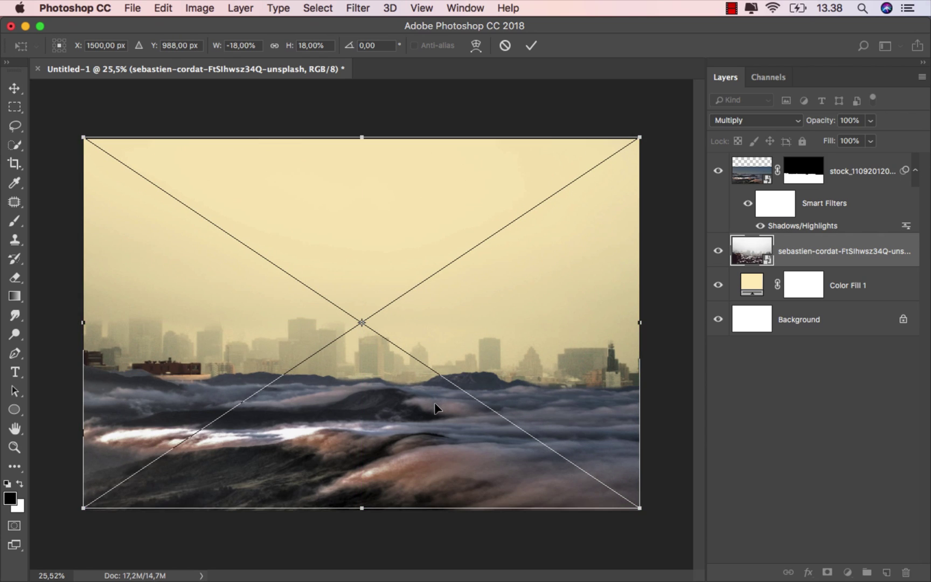
left_click(531, 46)
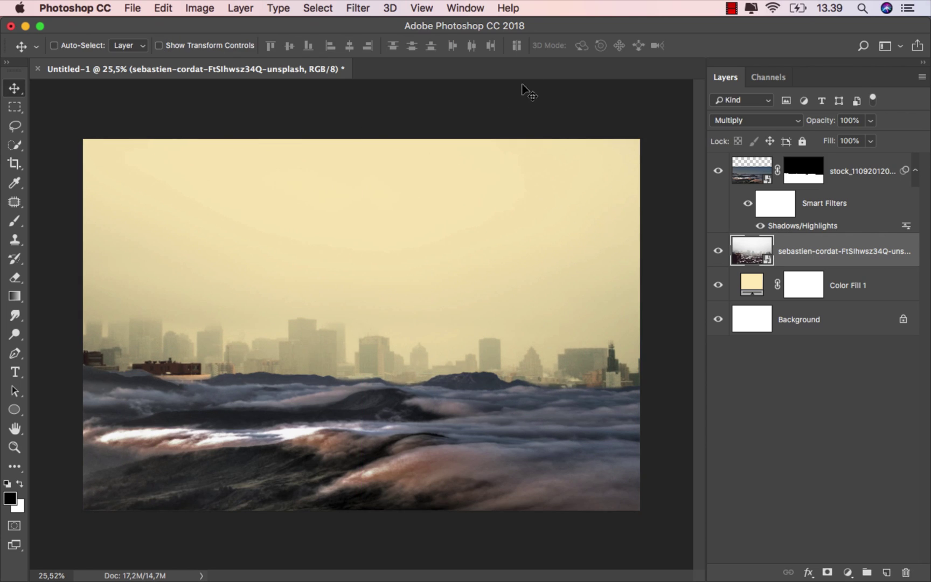
scroll(392, 339, "up", 3)
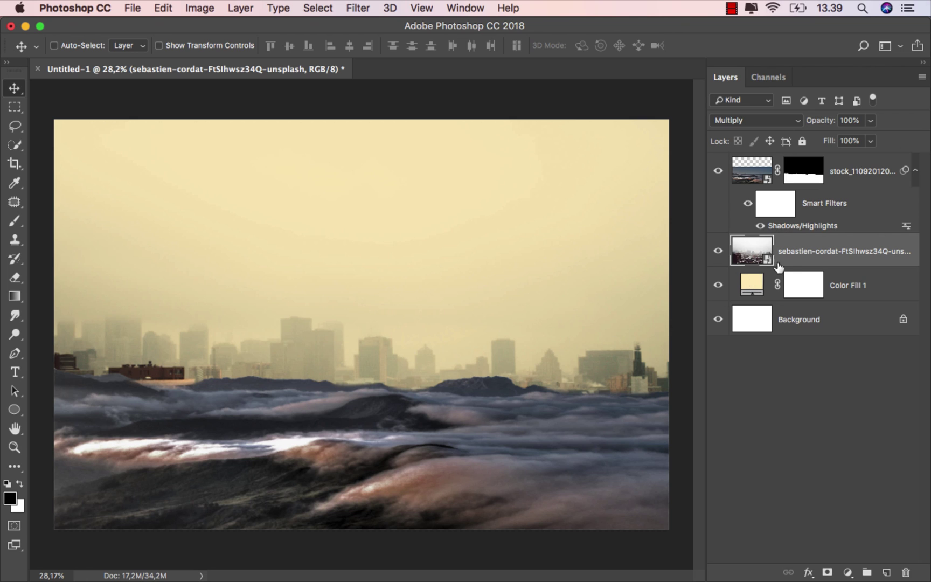
Rasterize the city layer and lasso a selection around the brown foreground buildings at the skyline's left end, including the area below them.
right_click(778, 264)
left_click(675, 492)
left_click(15, 127)
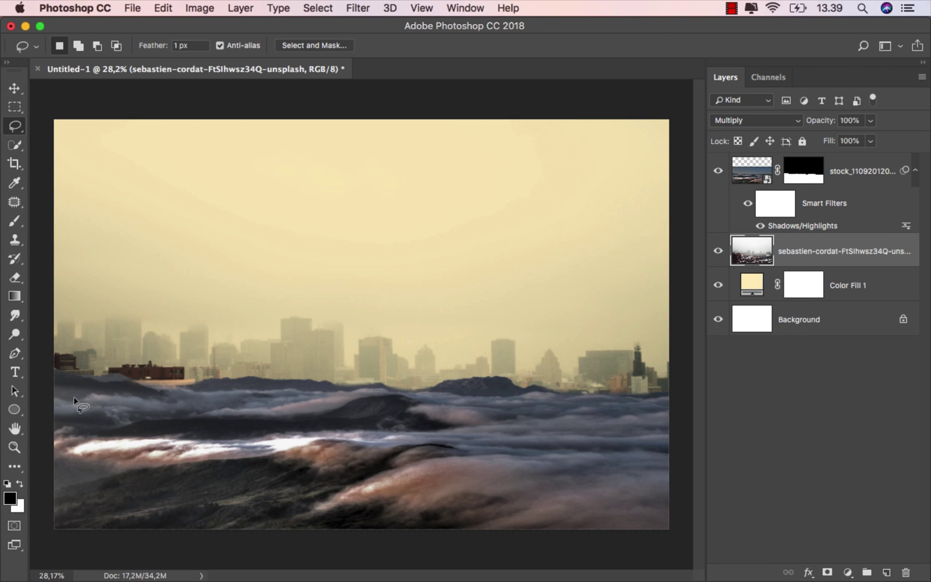
scroll(77, 401, "up", 5)
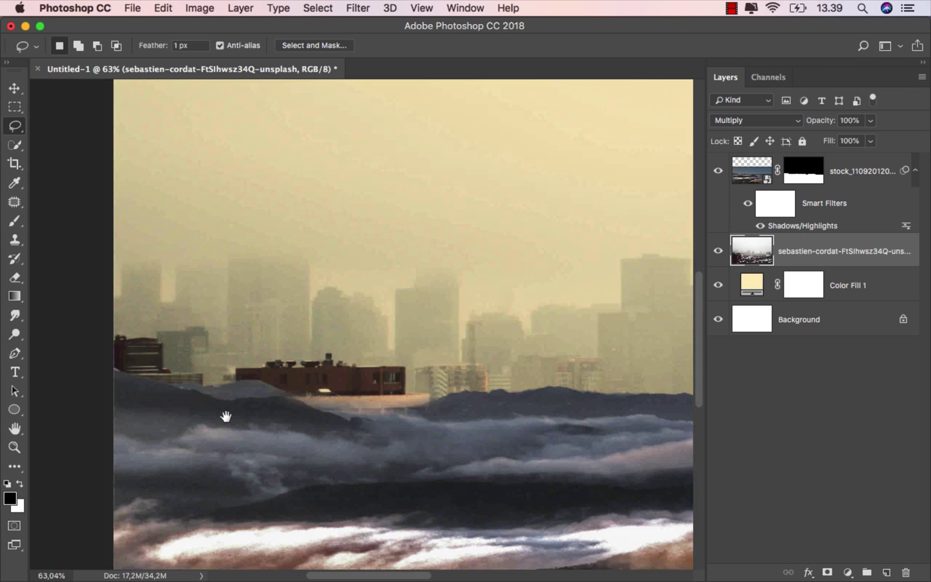
left_click_drag(226, 417, 227, 417)
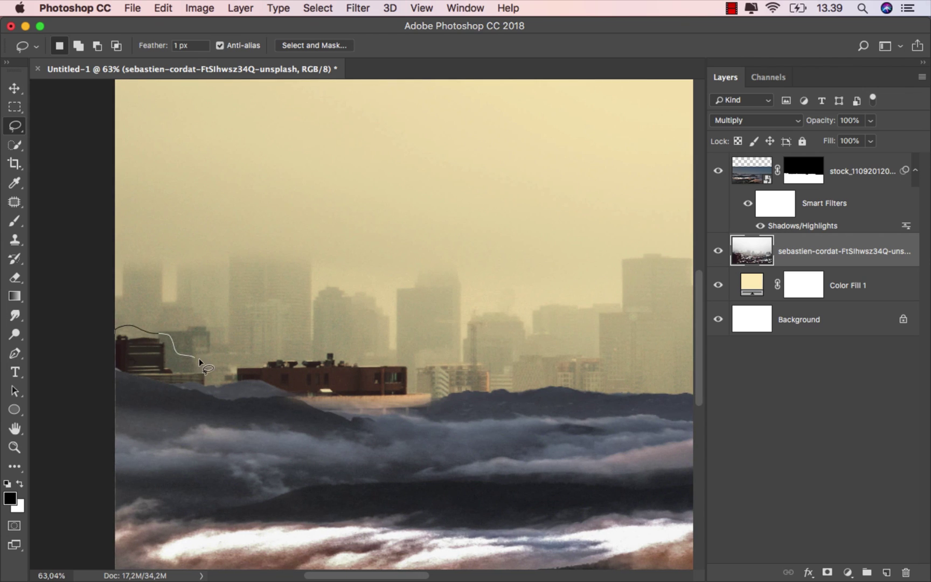
left_click_drag(286, 350, 390, 348)
mouse_move(442, 383)
left_mouse_down()
mouse_move(439, 539)
mouse_move(139, 540)
left_mouse_up()
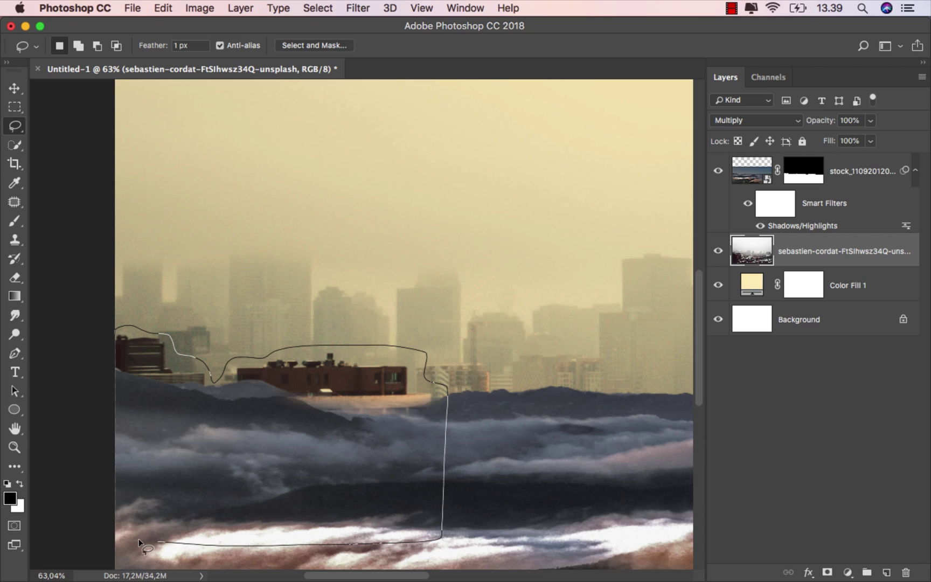
left_click_drag(99, 502, 87, 399)
scroll(125, 412, "down", 2)
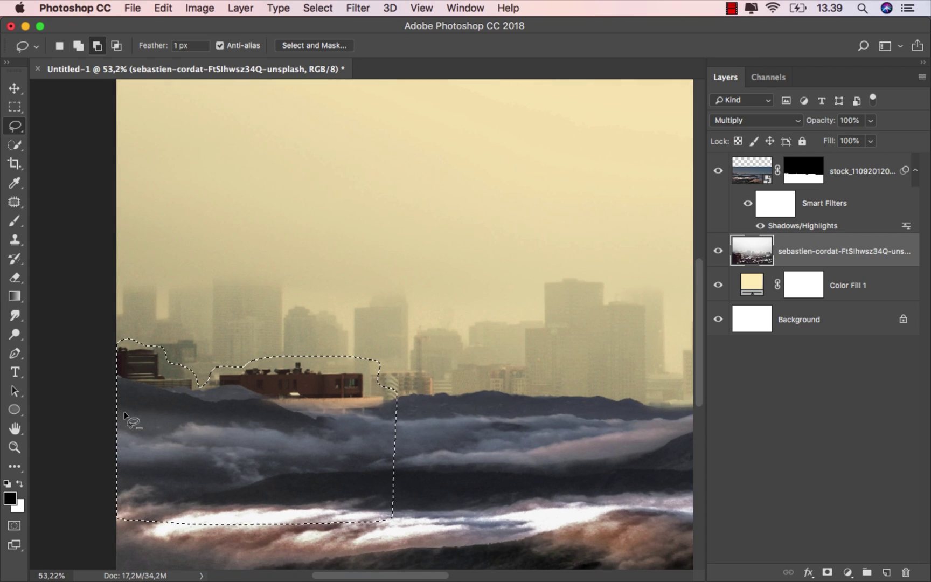
Replace the selected brown buildings with a Content-Aware fill at 100% opacity in Normal mode with Color Adaptation, and deselect.
left_click(163, 8)
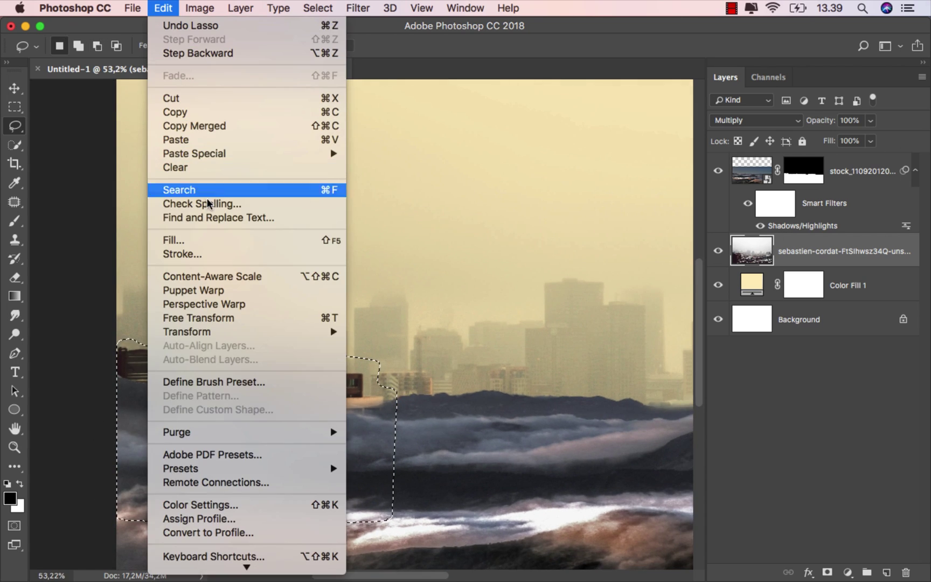
left_click(220, 239)
left_click(574, 272)
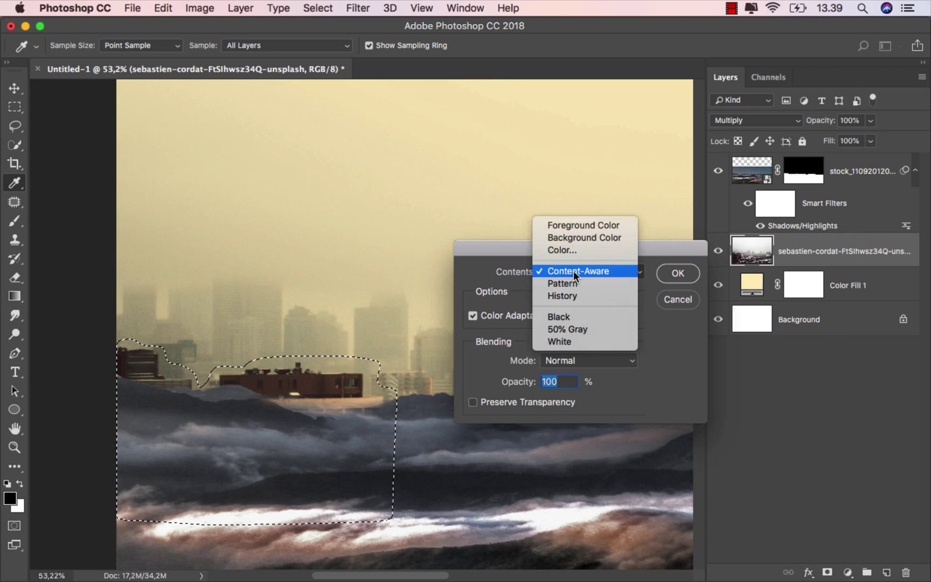
left_click(584, 271)
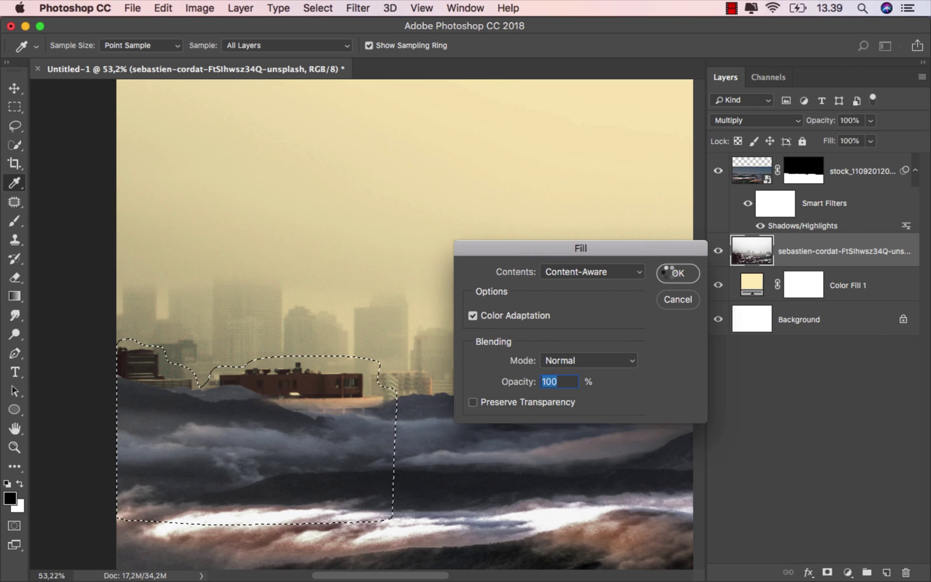
left_click(672, 272)
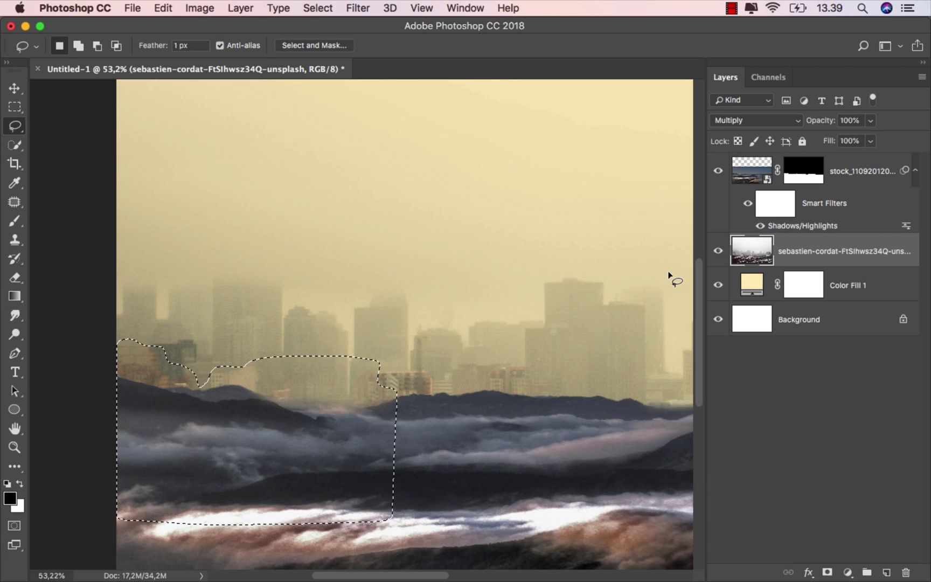
key("super+d")
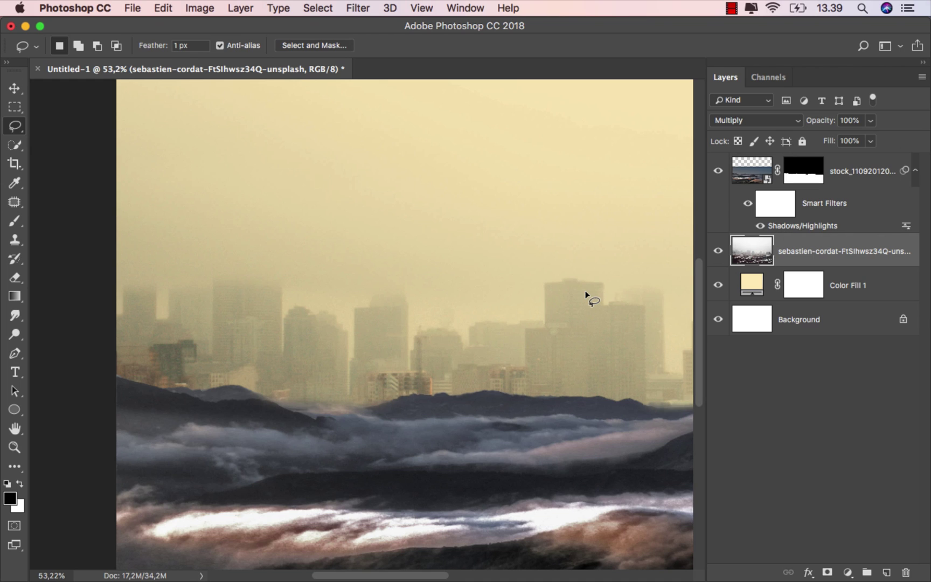
Squash the city layer vertically to 93.95% height by lowering its upper edge and raising its lower edge slightly, keeping its full width.
left_click(10, 88)
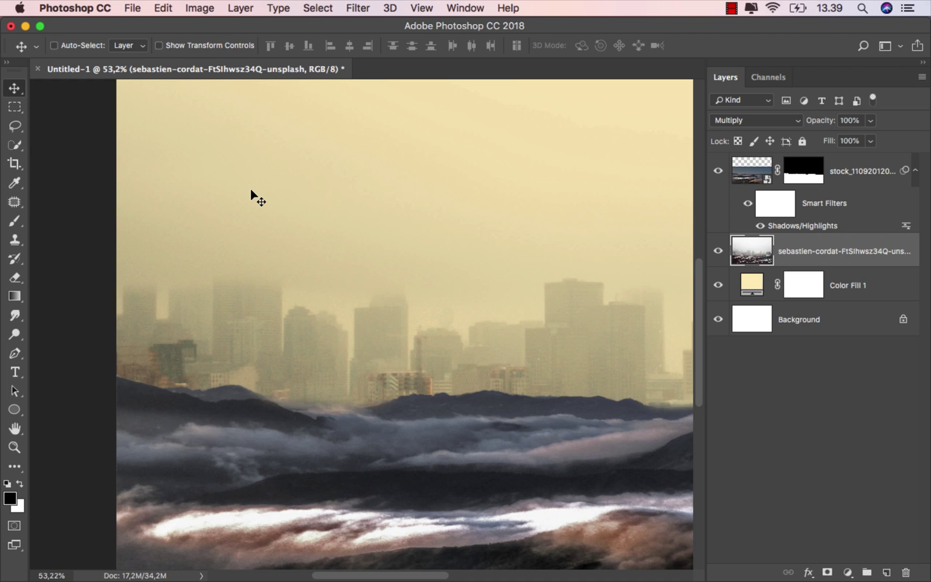
key("super+0")
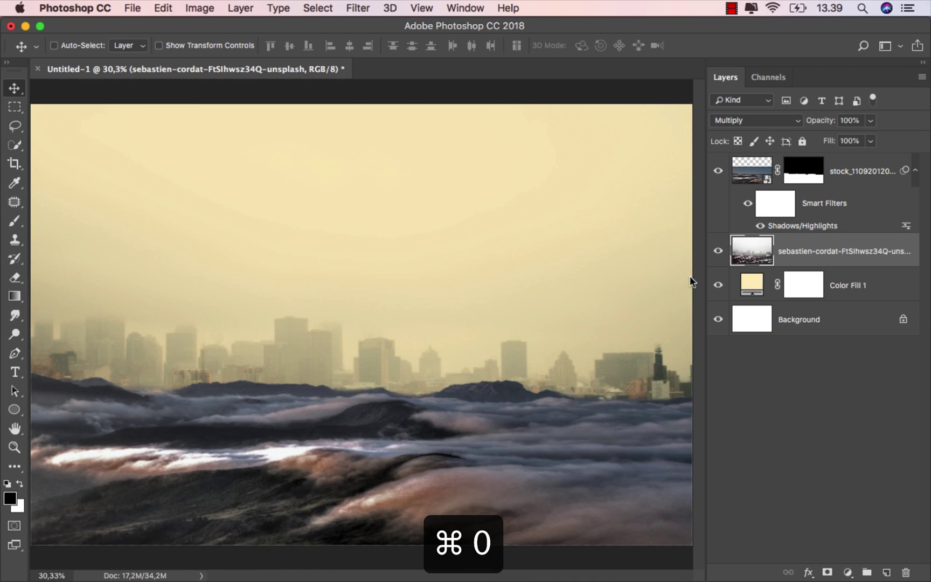
key("super+t")
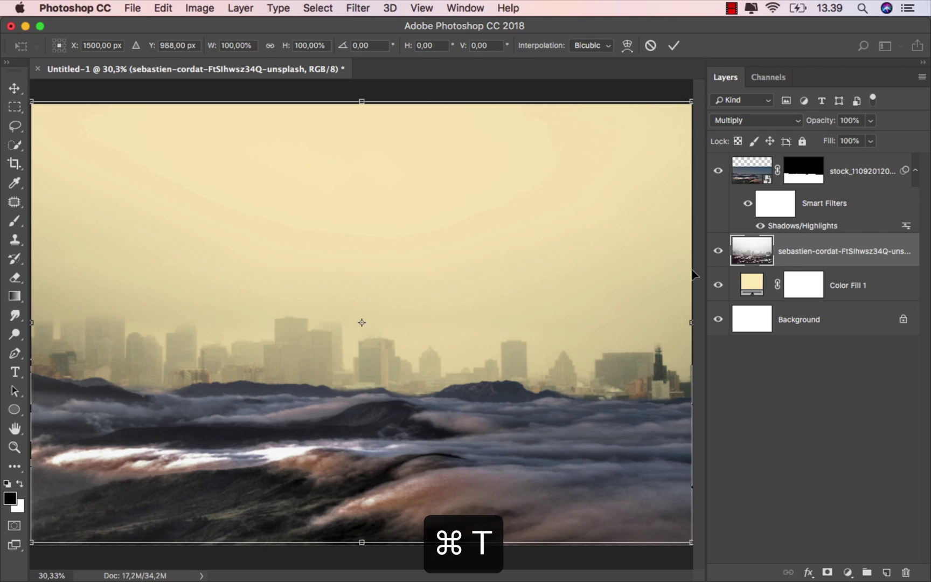
left_click_drag(361, 101, 361, 121)
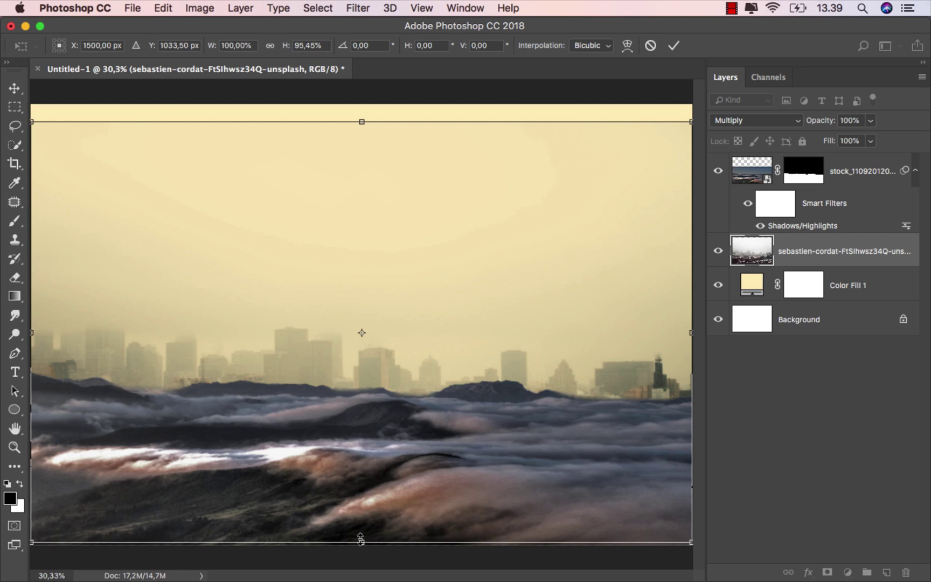
left_click_drag(361, 536, 362, 532)
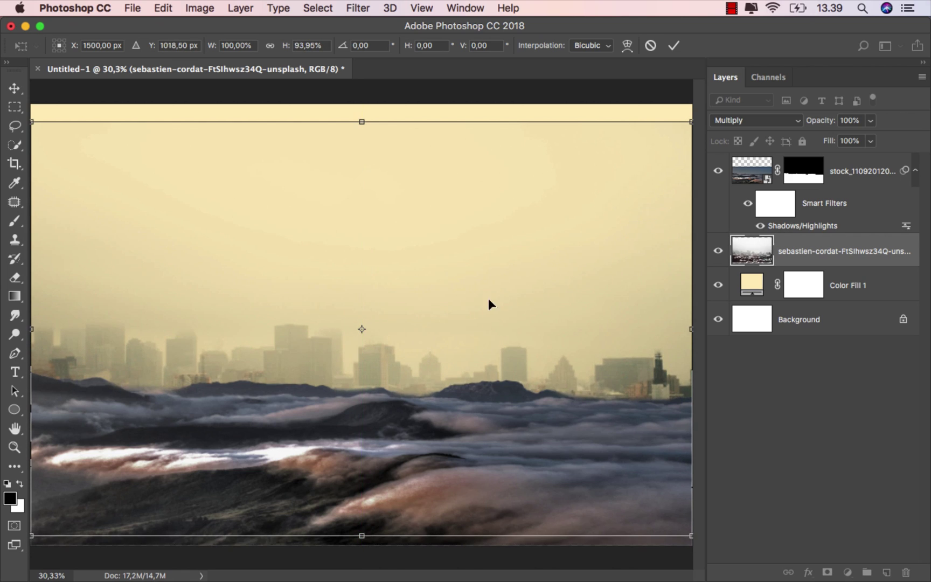
left_click(673, 46)
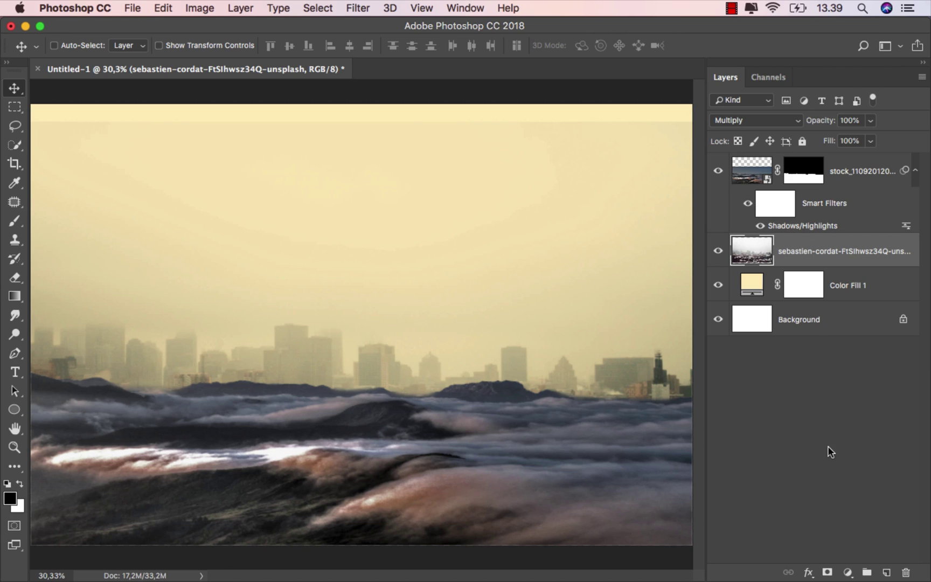
Add a layer mask to the city layer and fade out its upper sky with a black-to-transparent linear gradient ending near the skyline.
left_click(828, 572)
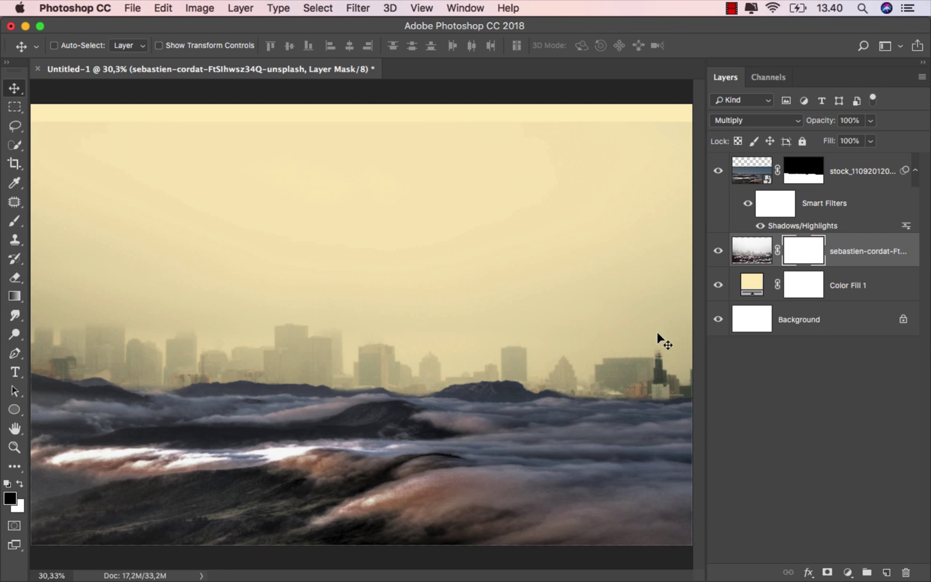
left_click_drag(22, 297, 54, 295)
left_click_drag(371, 108, 372, 343)
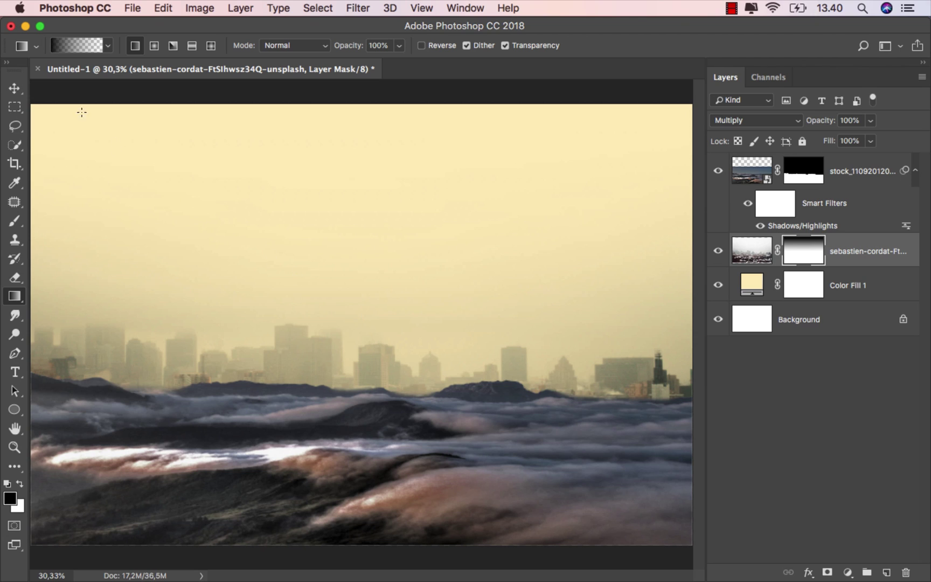
left_click(17, 89)
left_click(854, 259)
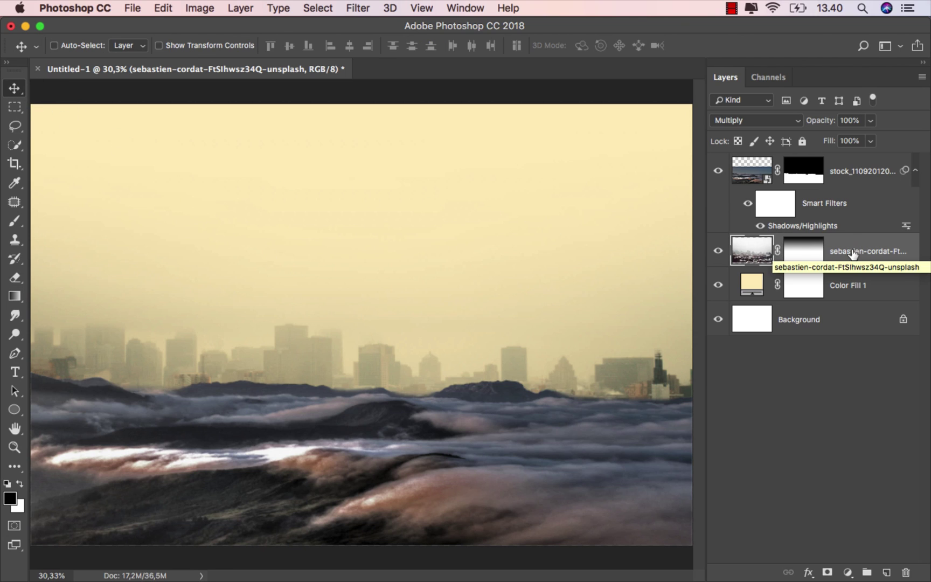
Place the cloudy blue sky_01 photo from Finder into the document and move its layer between the city layer and the color fill.
left_click(834, 175)
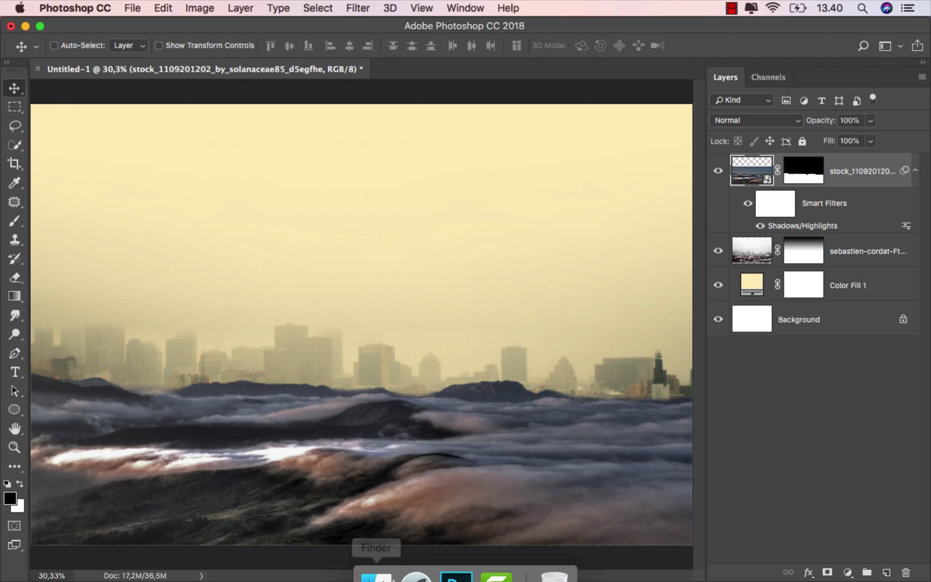
left_click(373, 553)
left_click(346, 124)
left_click_drag(347, 125, 353, 293)
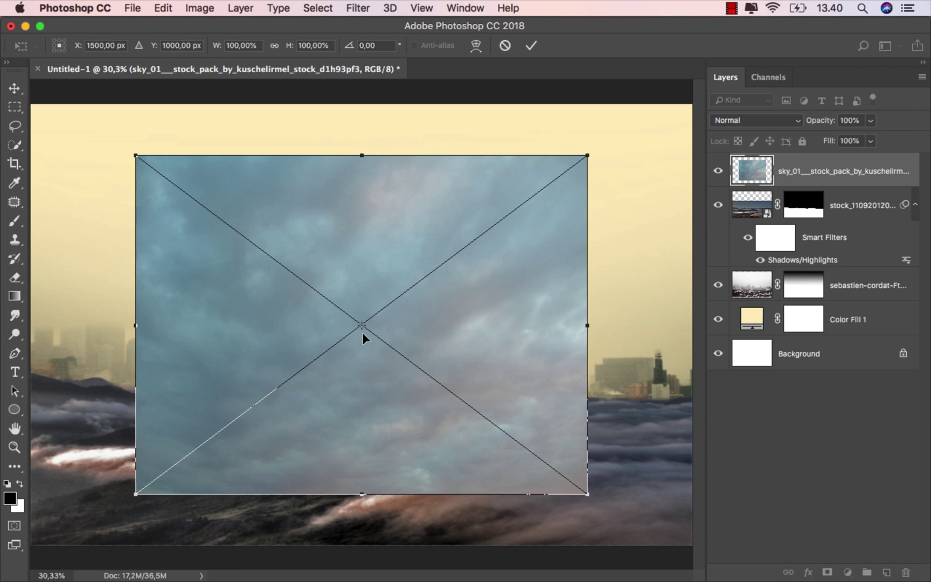
left_click(531, 45)
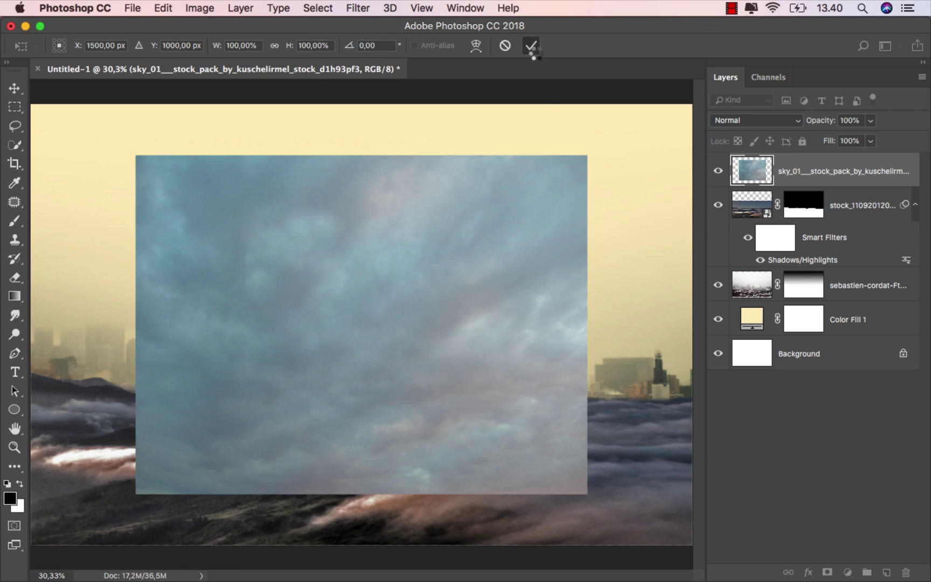
left_click_drag(806, 172, 802, 298)
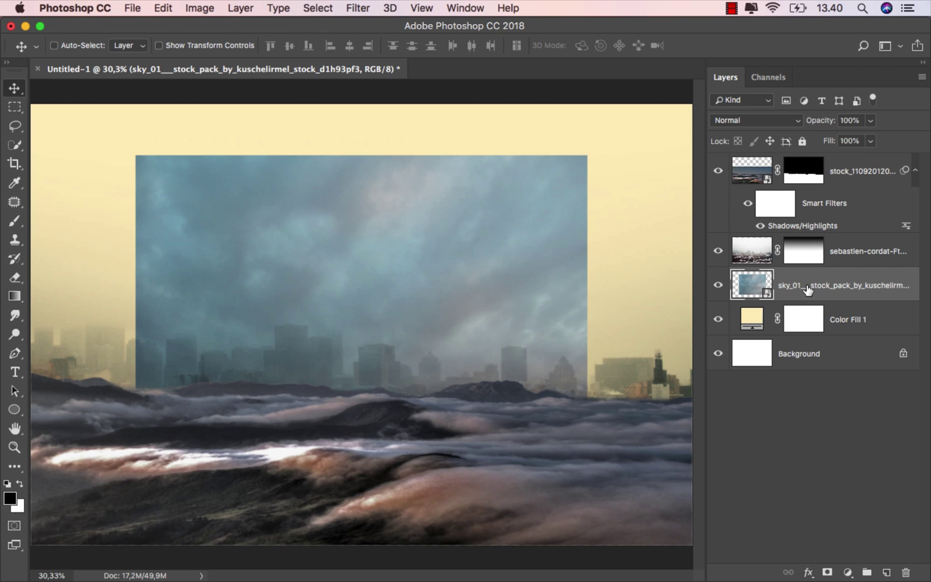
Scale the sky layer to 146.48% width and 84.51% height, filling the canvas above the mountains, and flip it horizontally.
key("super+t")
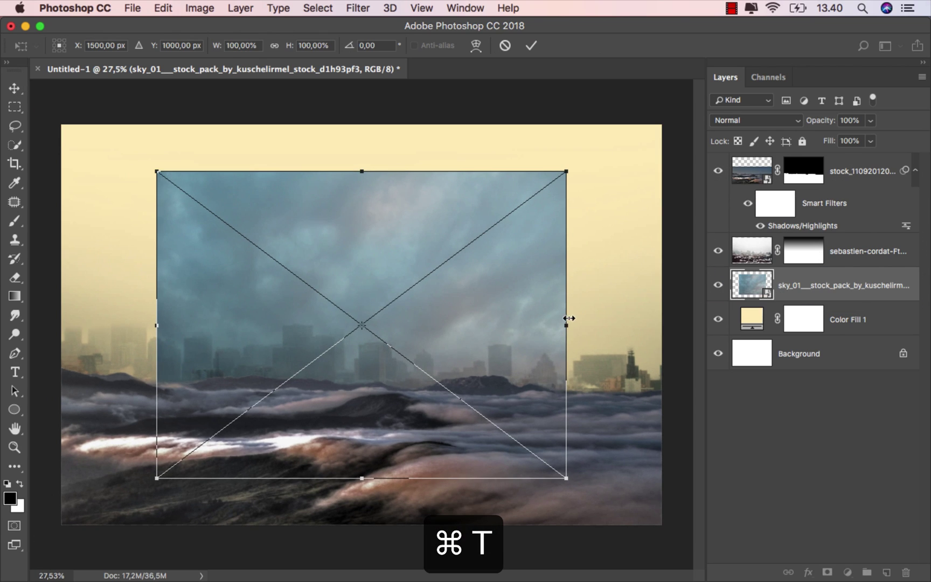
left_click_drag(568, 318, 661, 318)
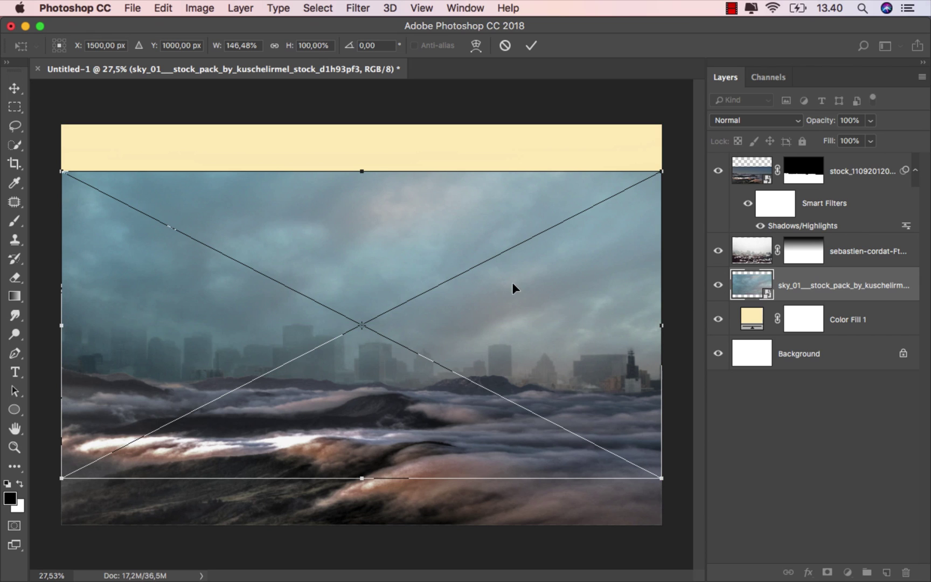
left_click_drag(364, 170, 363, 122)
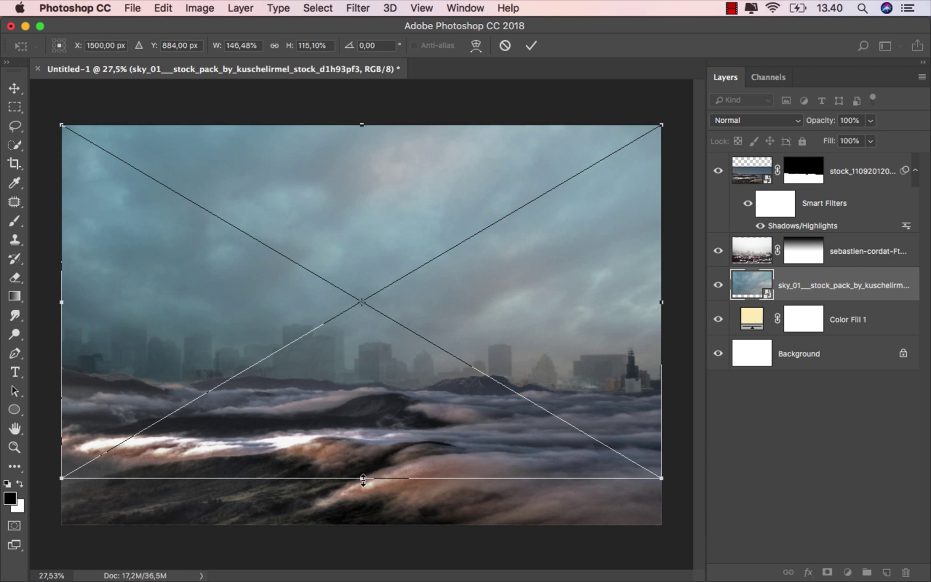
left_click_drag(362, 479, 402, 386)
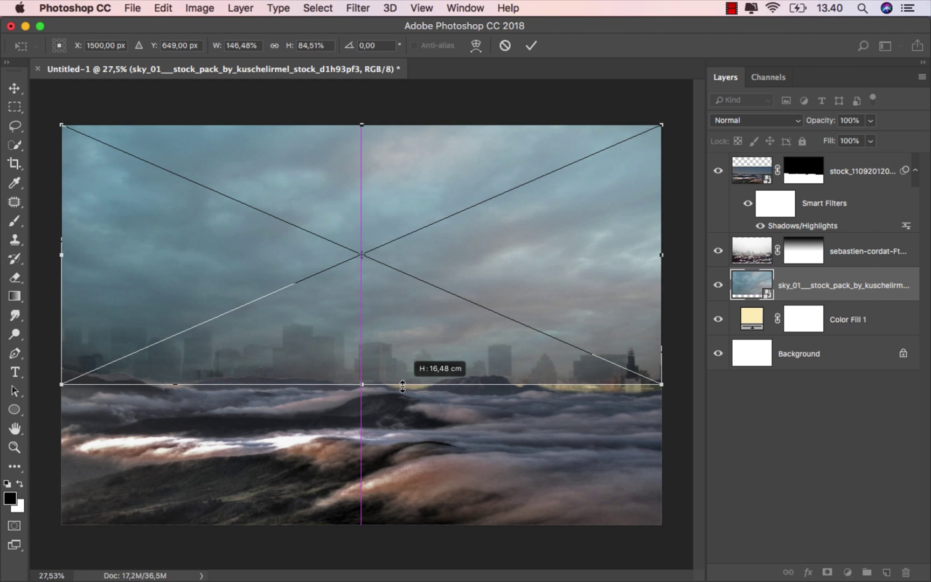
left_click_drag(402, 386, 402, 386)
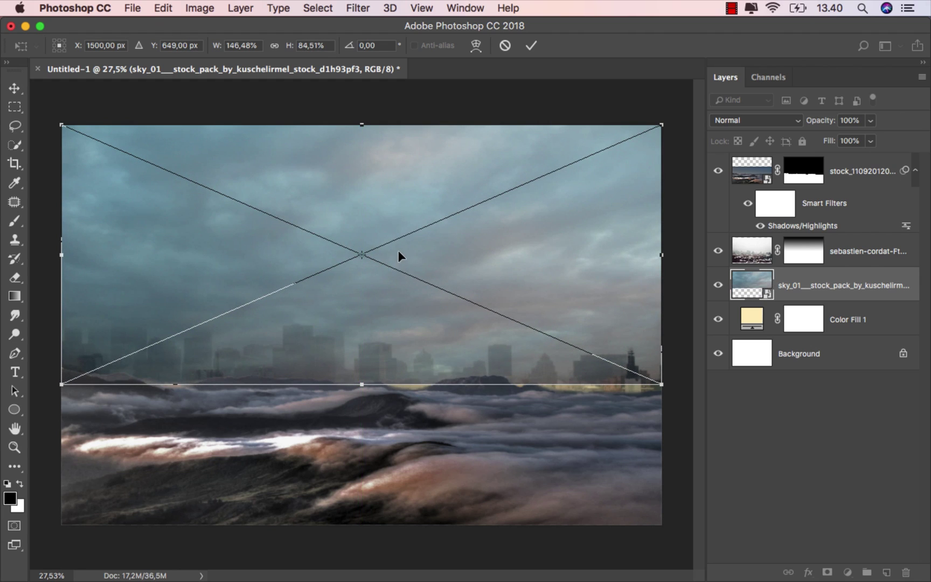
right_click(397, 250)
left_click(439, 419)
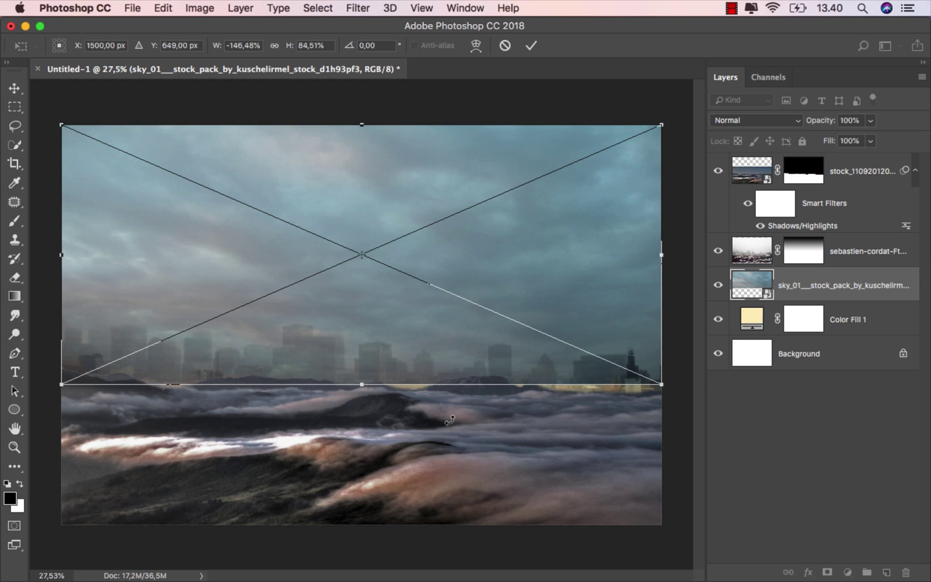
left_click(530, 46)
Mask the sky layer with an upward black-to-transparent gradient that fades its lower part behind the city, then try a longer gradient and undo it.
scroll(400, 320, "up", 3)
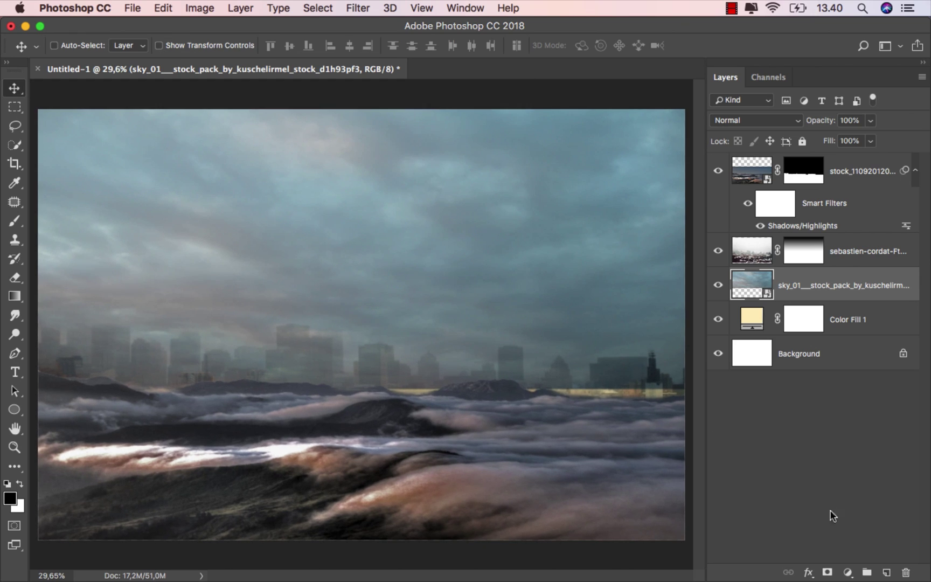
left_click(827, 570)
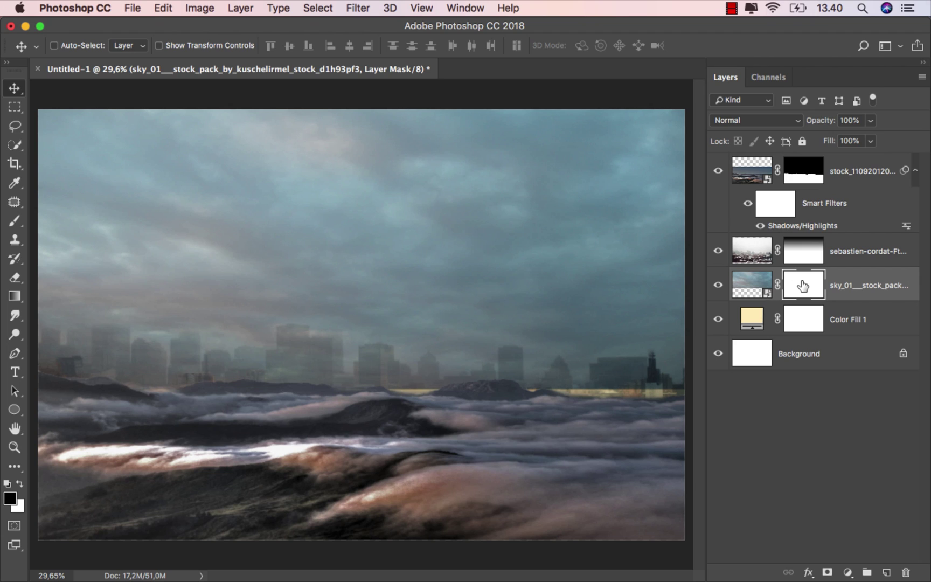
left_click_drag(22, 295, 53, 293)
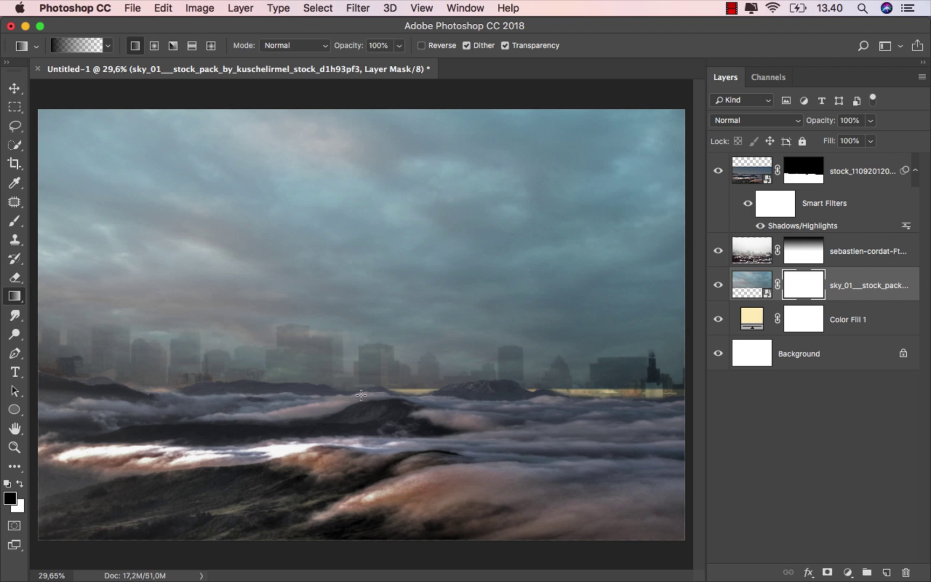
left_click_drag(366, 457, 366, 254)
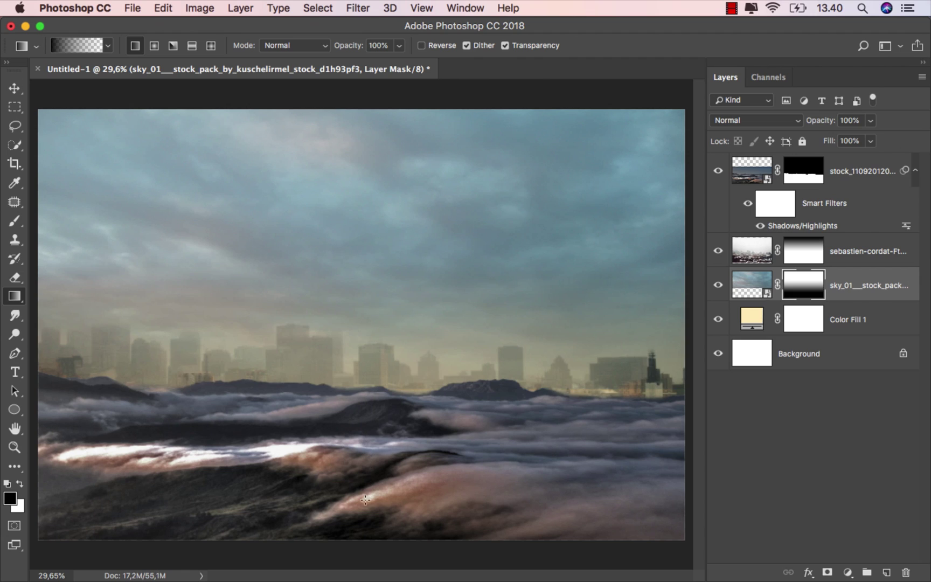
left_click_drag(365, 500, 365, 236)
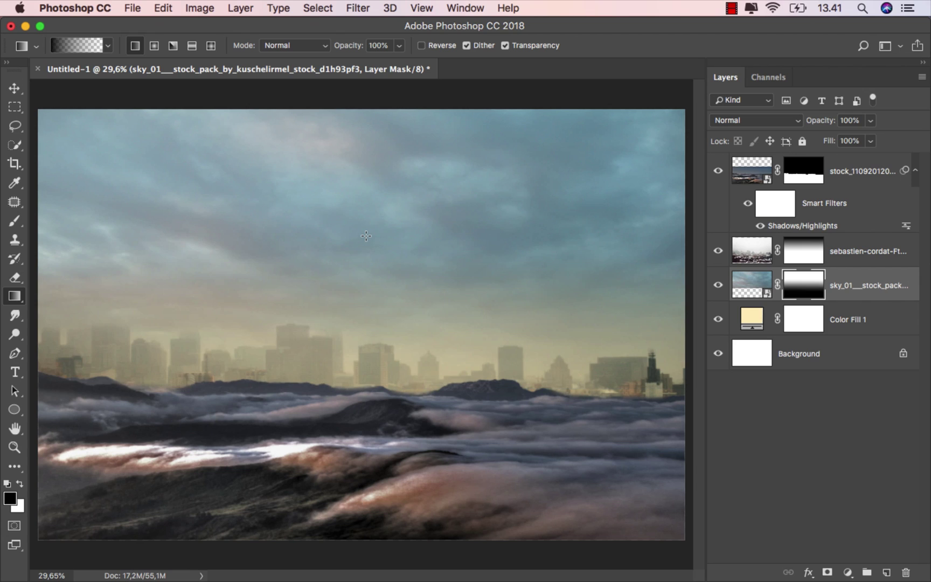
key("super+z")
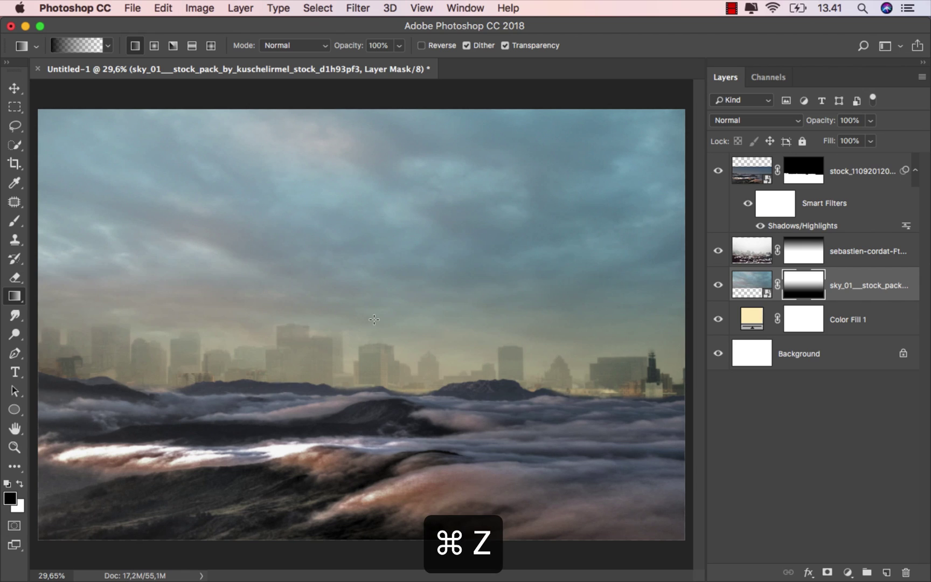
Extend the sky mask's lower fade with an upward black-to-transparent gradient at 50% opacity, and compare the image with the sky layer hidden.
left_click(399, 45)
left_click_drag(401, 63, 365, 63)
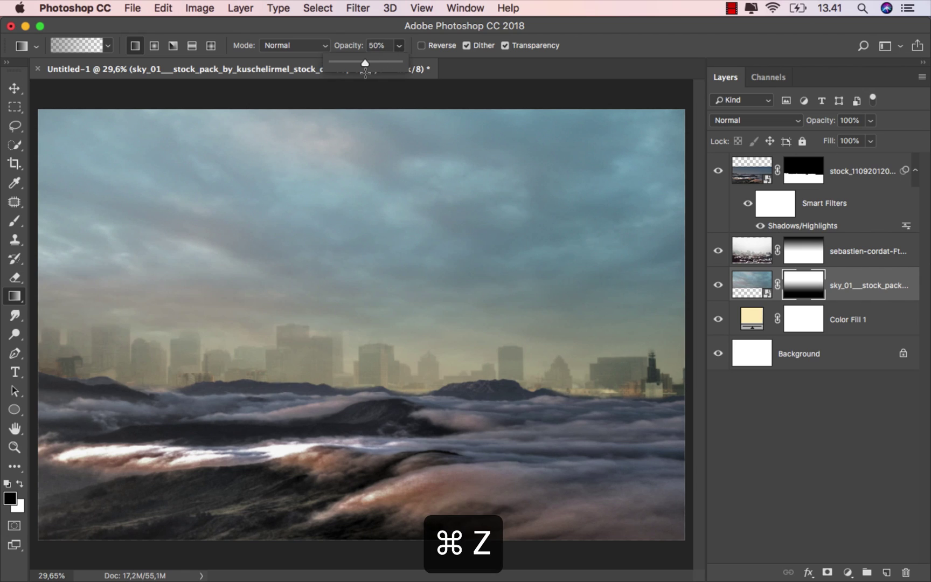
left_click_drag(360, 489, 363, 185)
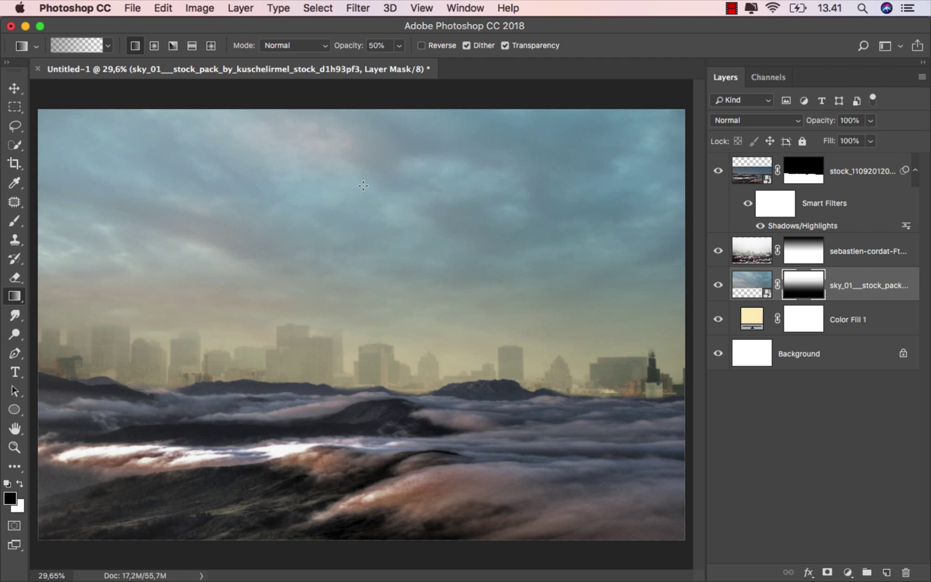
left_click(16, 90)
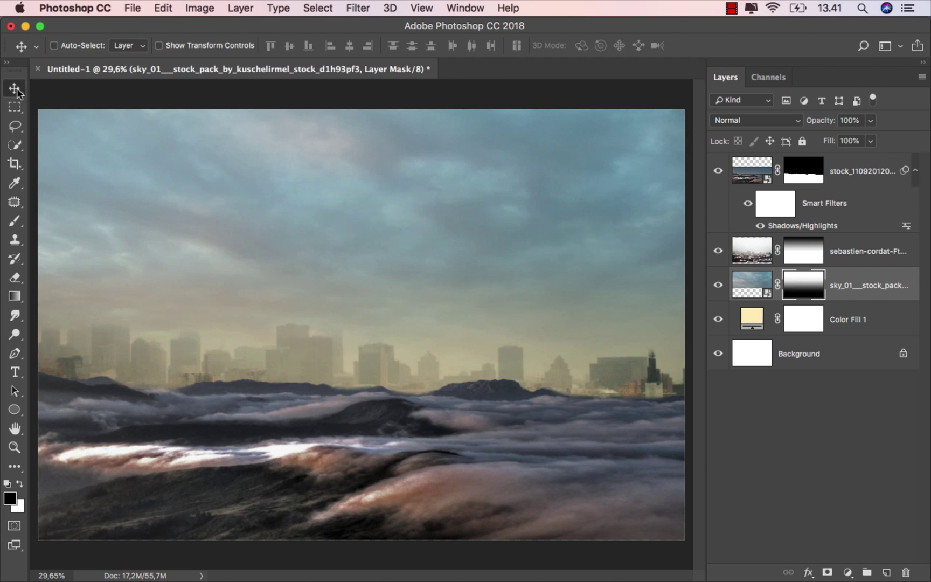
left_click(718, 285)
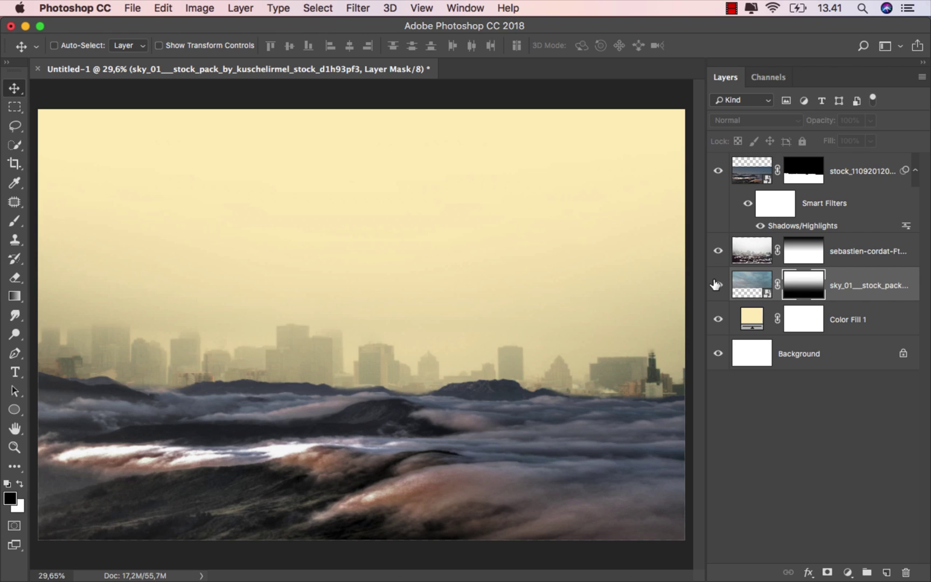
left_click(718, 285)
Add a new empty layer directly above the city layer and name it black.
left_click(845, 285)
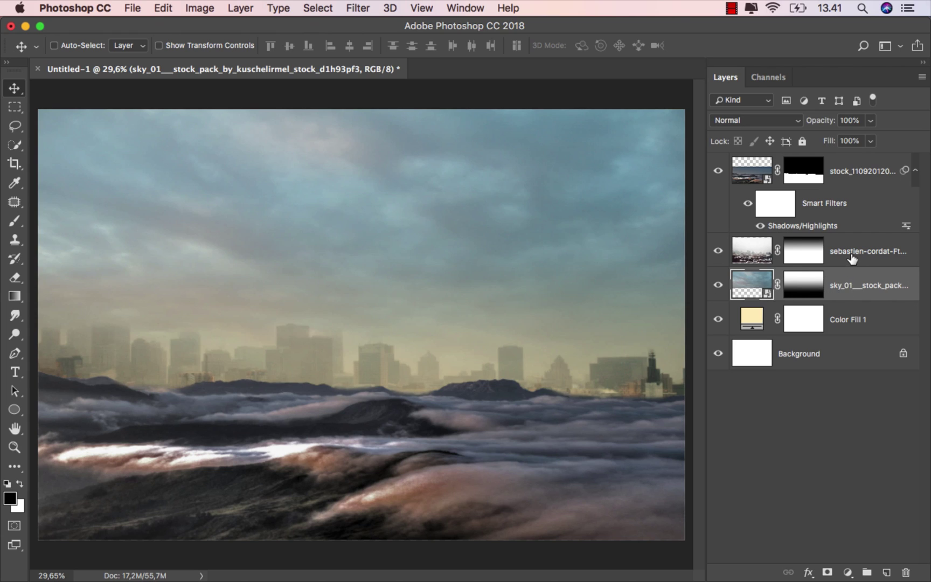
left_click(854, 259)
left_click(886, 572)
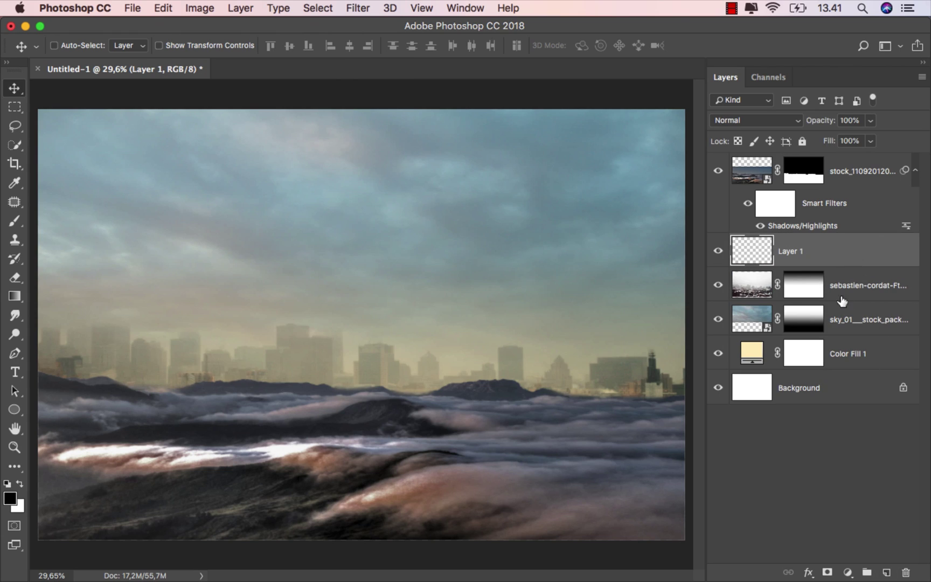
double_click(797, 251)
type("black")
key("Return")
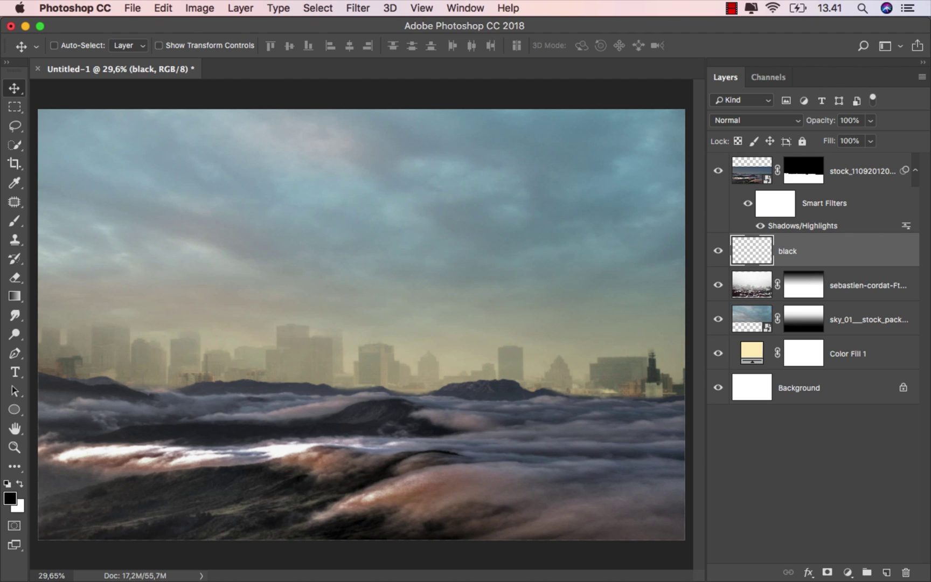
Set the black layer to Soft Light and darken the upper sky with four downward black-to-transparent gradients at 50% opacity, comparing before and after.
left_click_drag(14, 296, 45, 294)
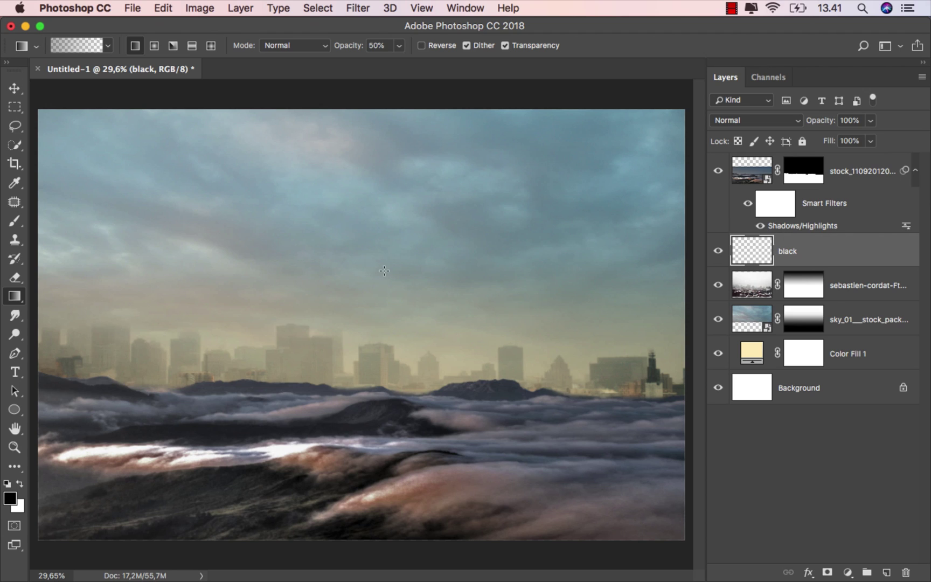
left_click(738, 118)
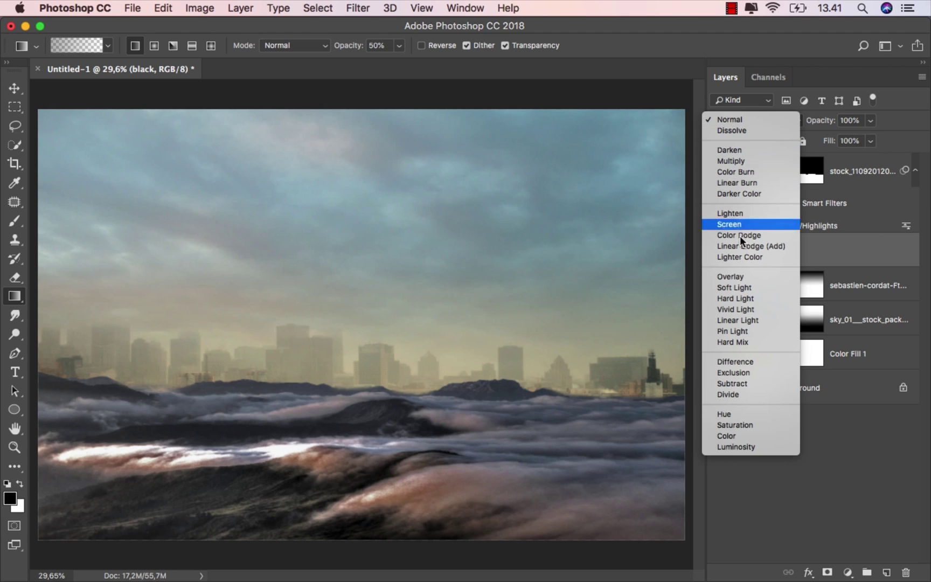
left_click(733, 208)
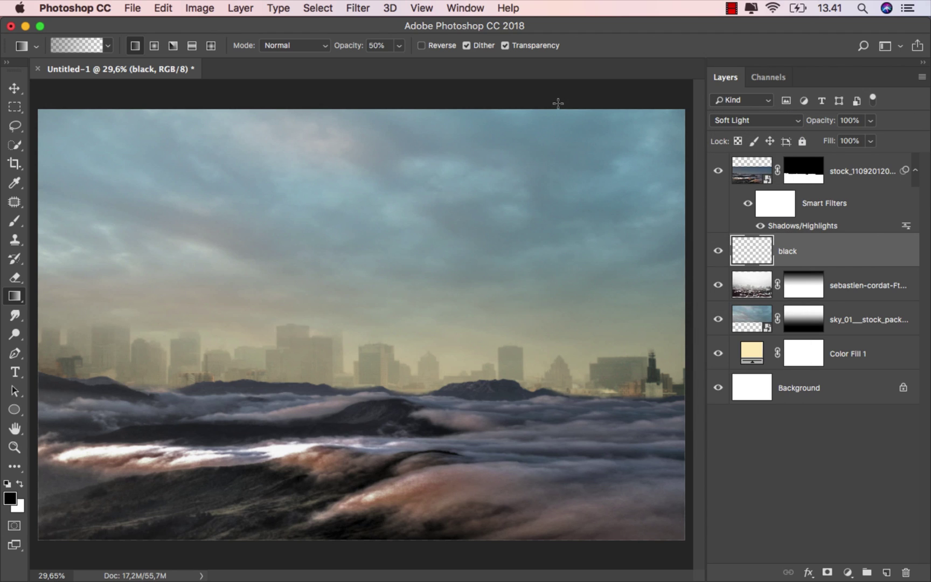
left_click_drag(557, 103, 484, 399)
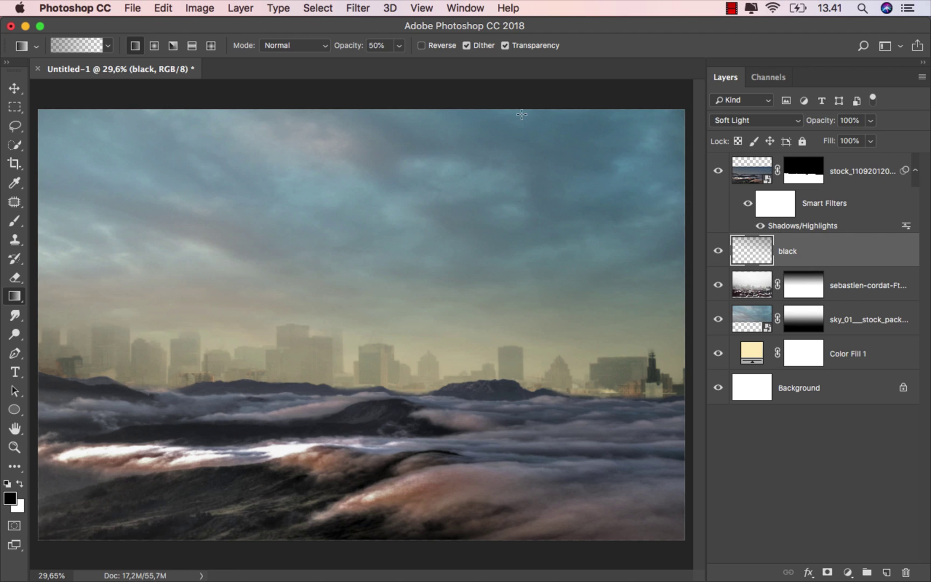
left_click_drag(528, 94, 470, 395)
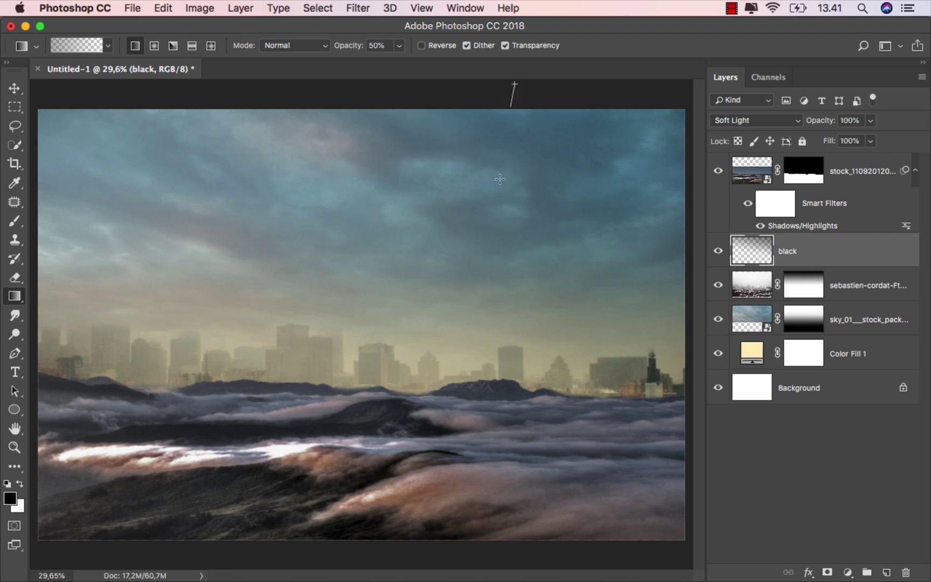
left_click_drag(511, 87, 471, 397)
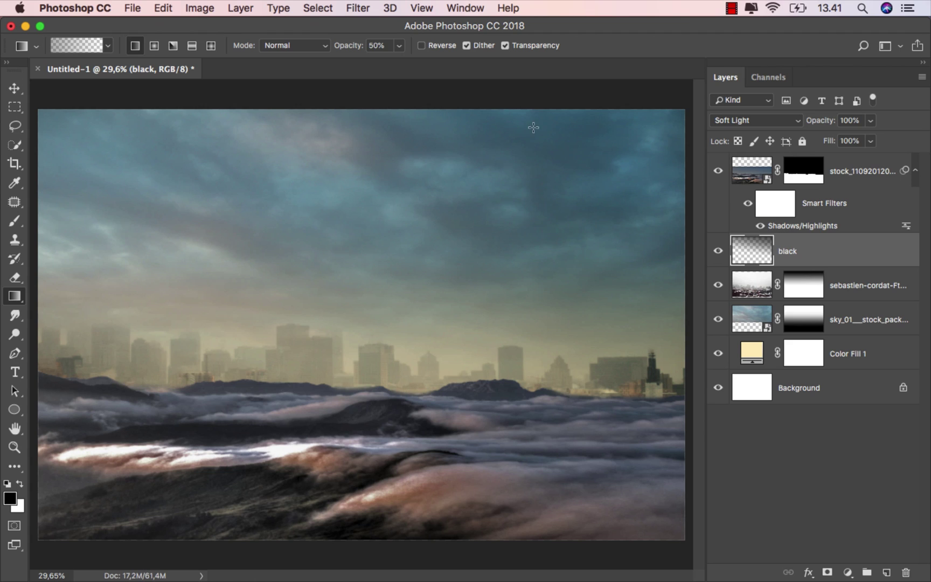
left_click_drag(542, 85, 498, 374)
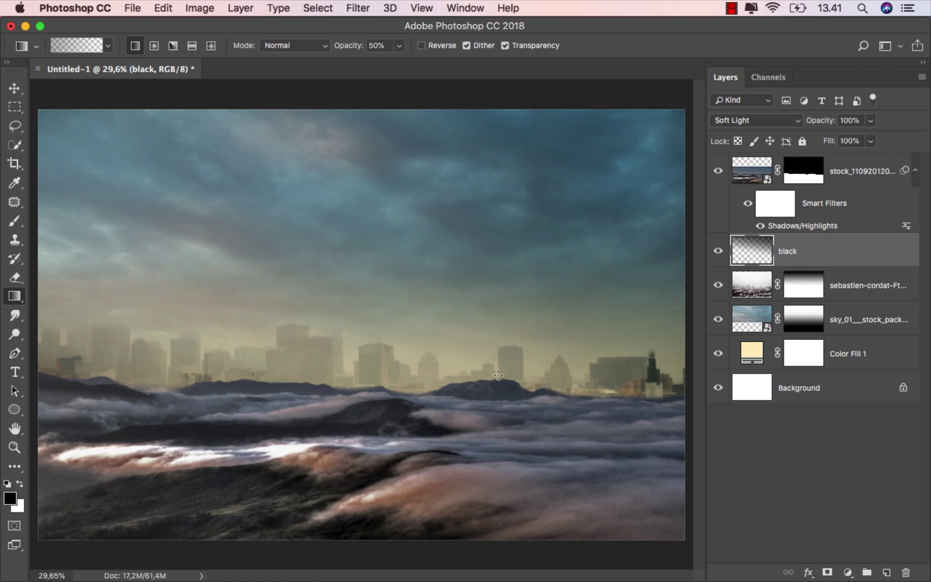
left_click(16, 90)
left_click(718, 251)
left_click(719, 252)
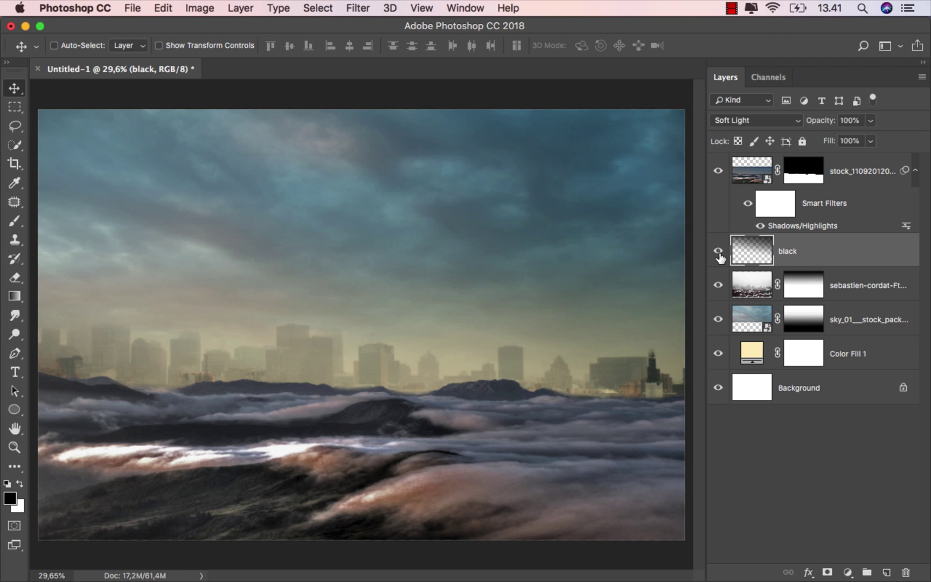
Add a Selective Color adjustment above the mountain-and-clouds layer and clip it to that layer.
left_click(853, 174)
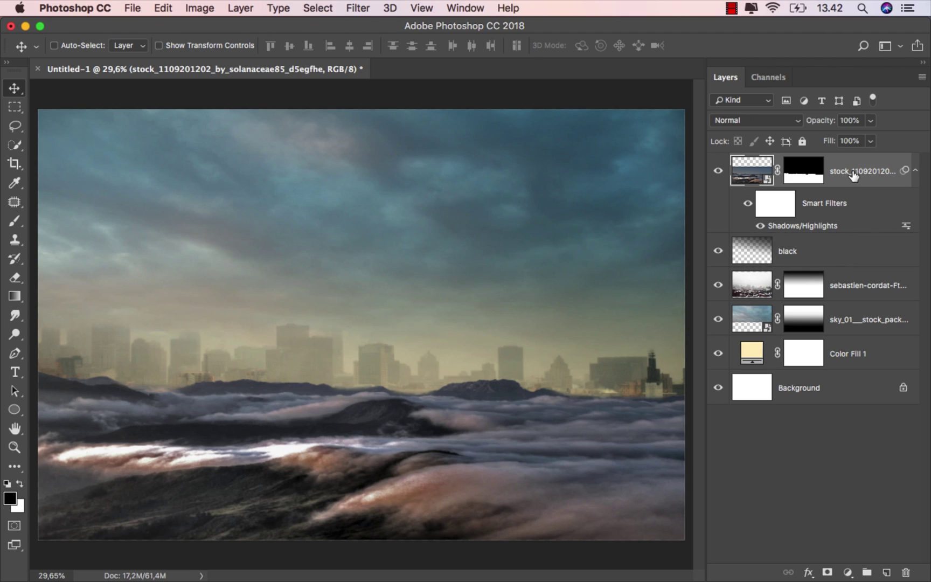
left_click(847, 572)
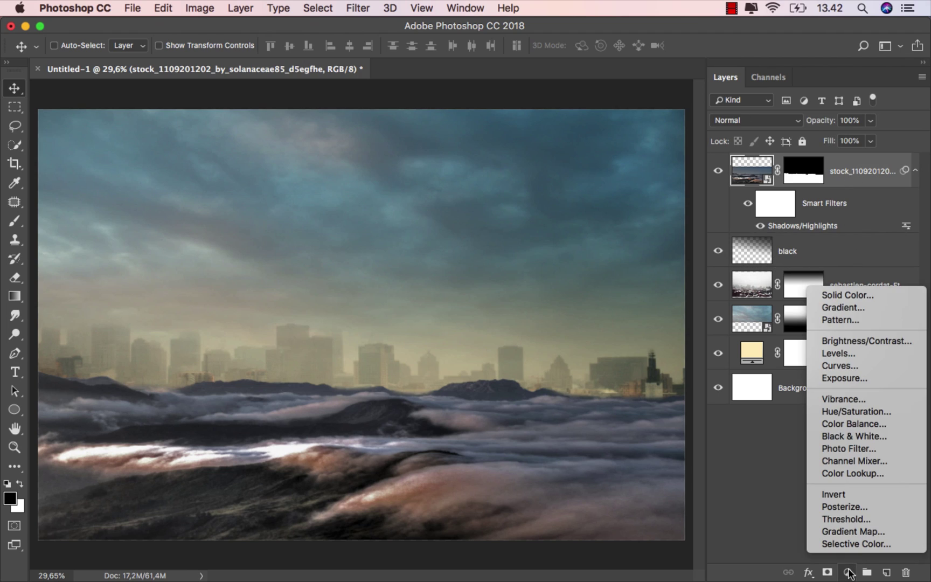
left_click(863, 544)
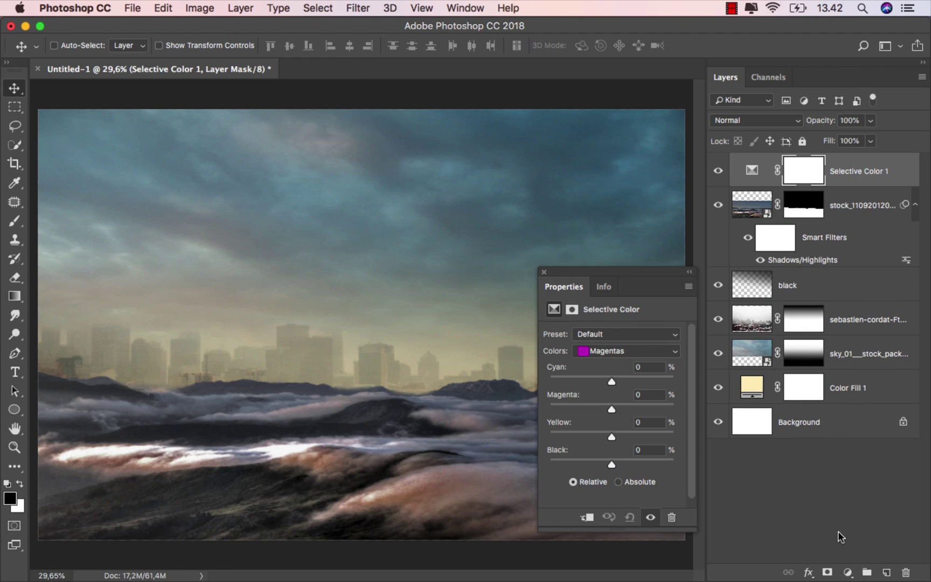
left_click(587, 519)
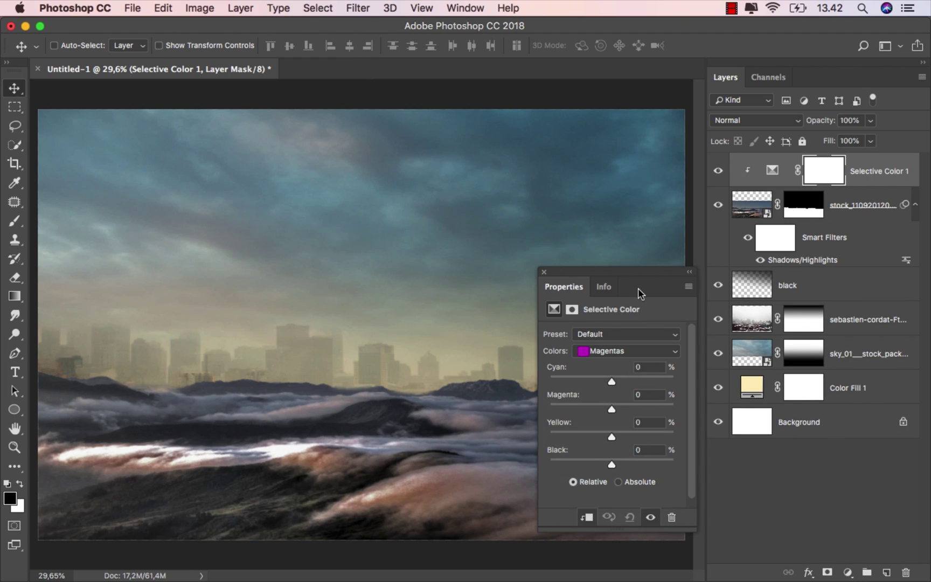
left_click_drag(638, 288, 649, 289)
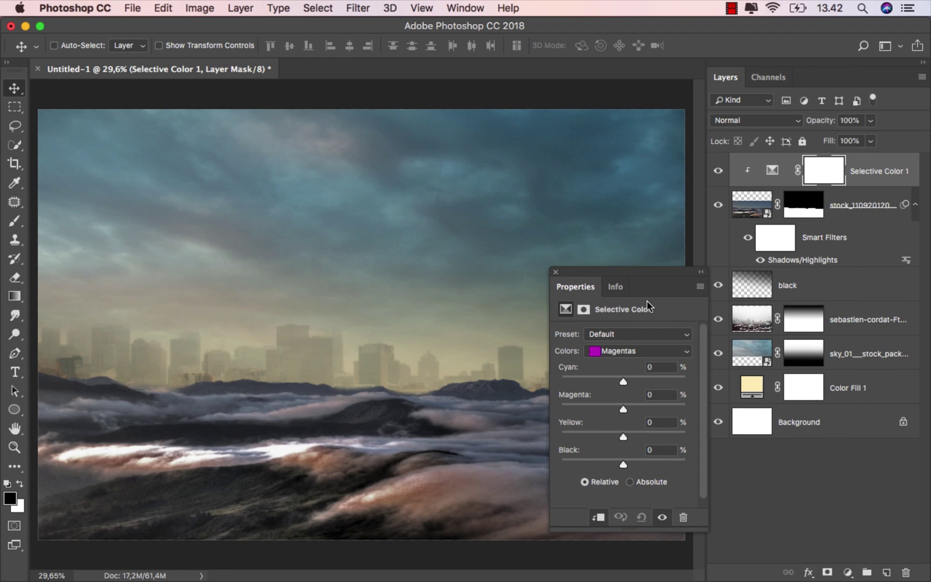
Set the Selective Color Neutrals to Cyan +8, Yellow +5 and Black +10, and compare the image with the adjustment hidden.
left_click(630, 350)
left_click(629, 372)
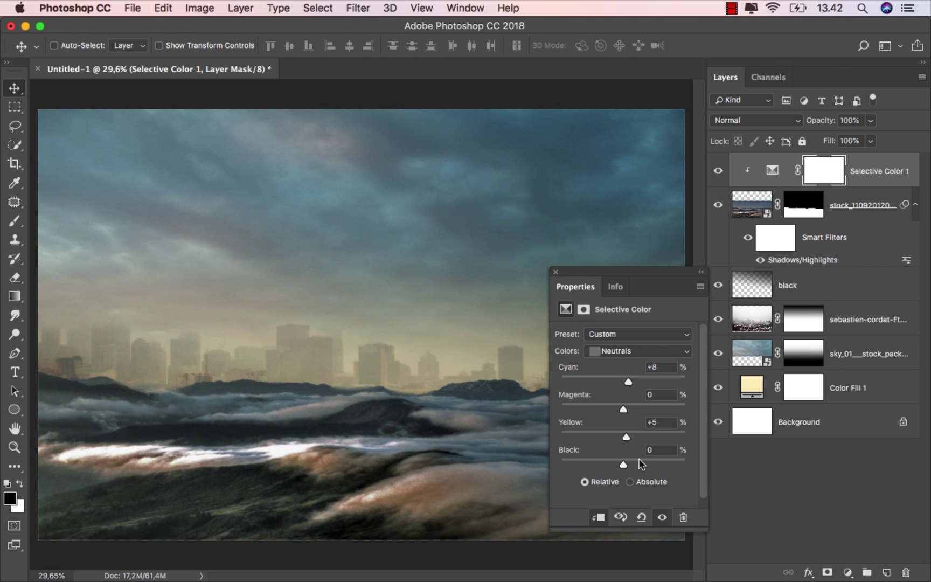
left_click_drag(639, 459, 627, 459)
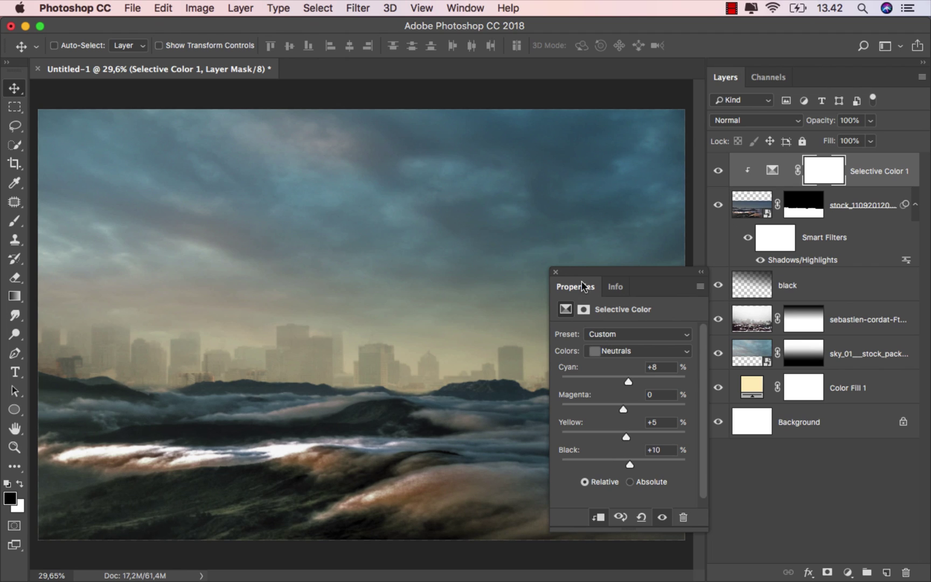
left_click(555, 272)
left_click(717, 171)
left_click(718, 171)
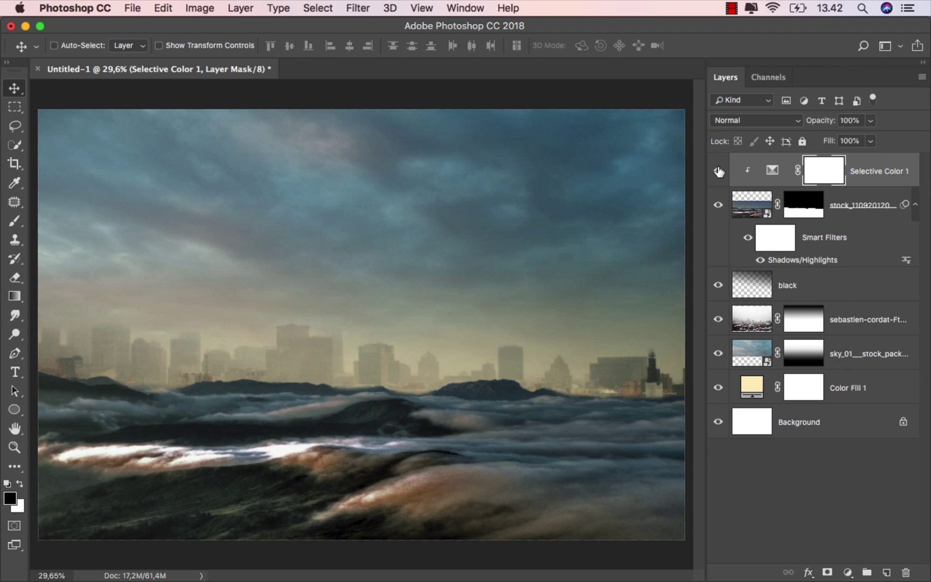
Set Magenta to -100 for the Whites in the Selective Color adjustment, and compare the image with the adjustment hidden.
double_click(771, 170)
left_click(644, 350)
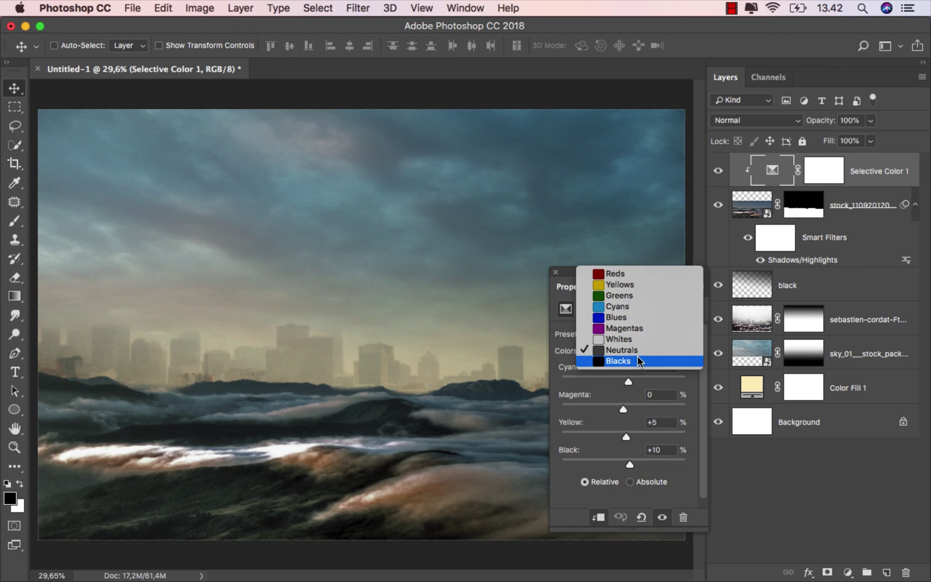
left_click(643, 341)
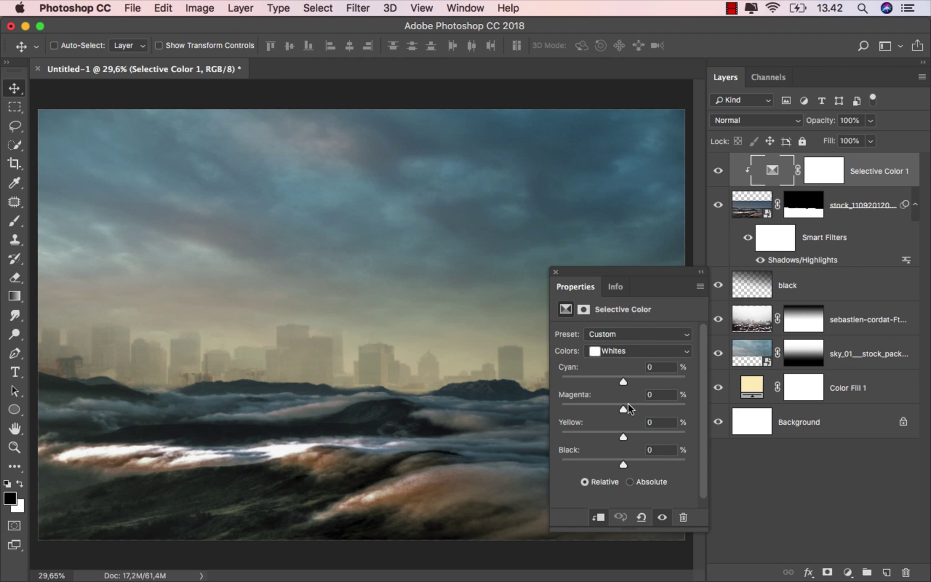
left_click_drag(624, 409, 490, 412)
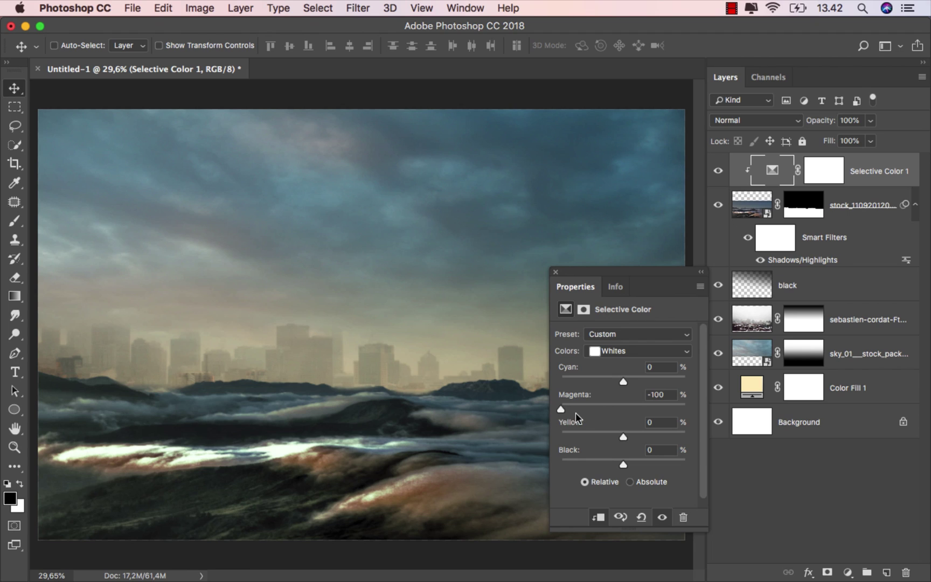
left_click(557, 271)
left_click(719, 173)
left_click(719, 172)
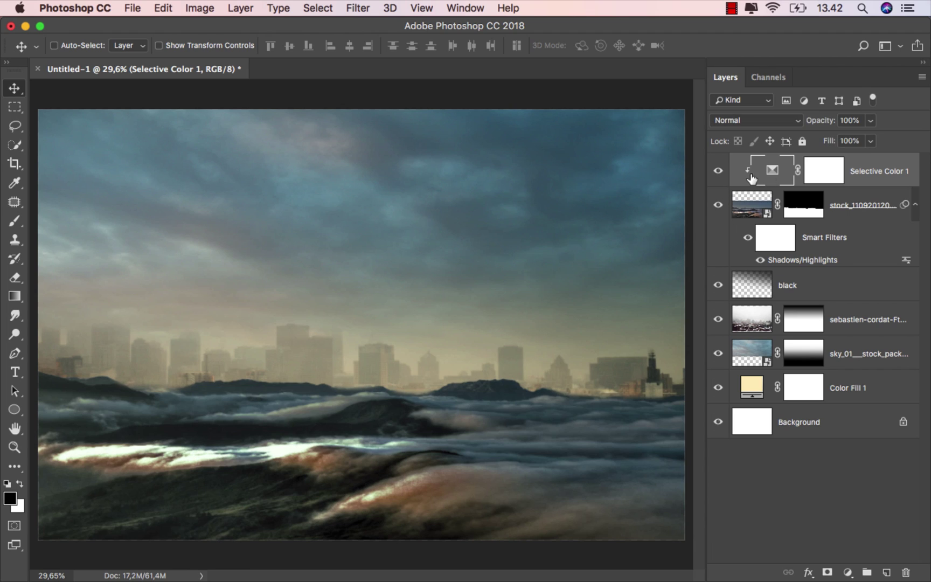
Add a Curves adjustment clipped to the mountain layer and place highlight, midtone and shadow points along its RGB curve.
left_click(848, 569)
left_click(866, 366)
left_click(598, 517)
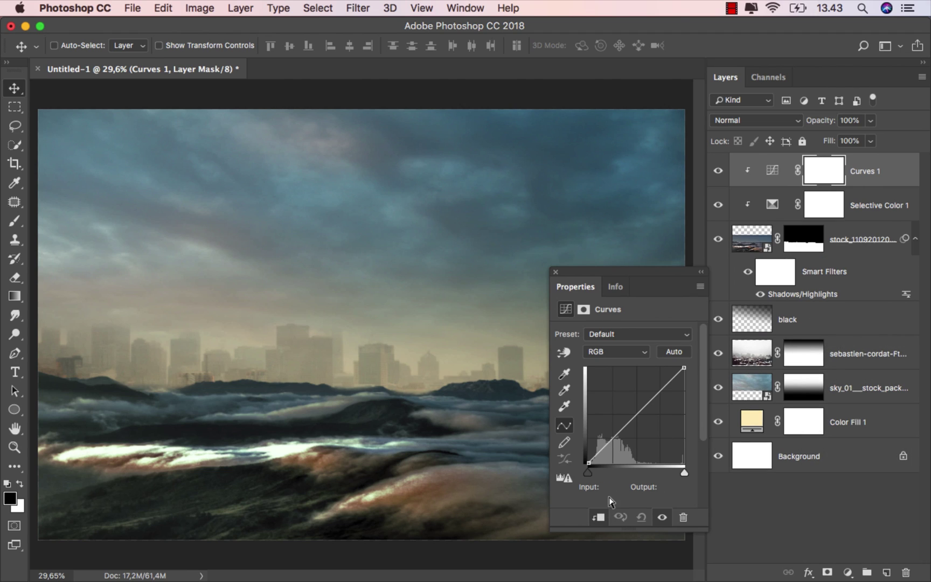
left_click(660, 388)
left_click(636, 414)
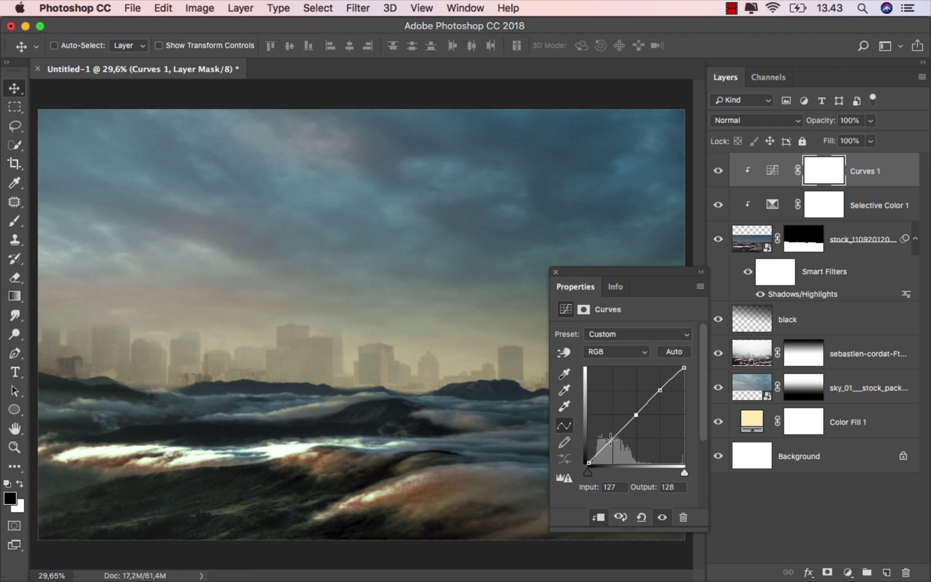
left_click(610, 439)
Lower the curve's white endpoint, raise its black endpoint, move the highlight point to 191/201 and the shadow point to 62/60, and compare the result.
left_click_drag(684, 368, 660, 388)
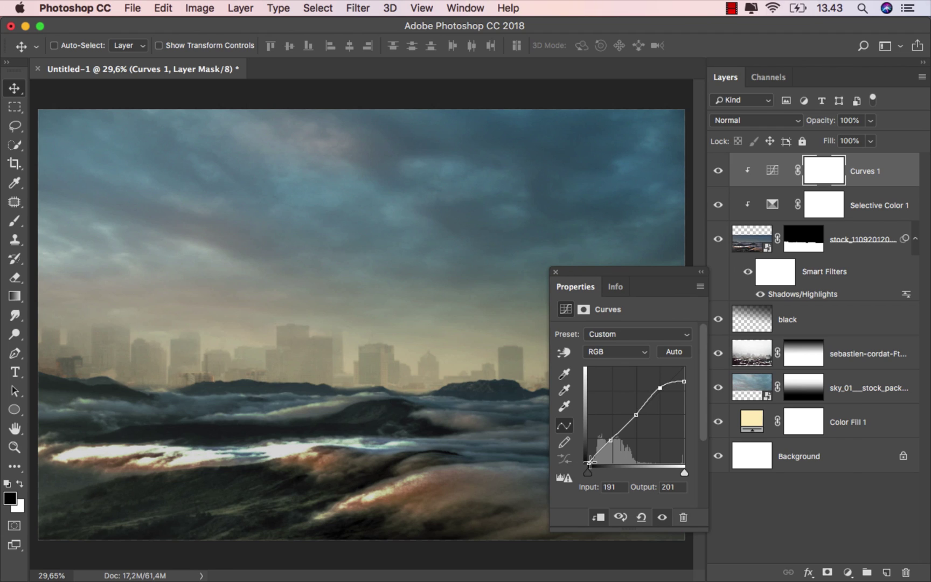
left_click_drag(589, 462, 612, 440)
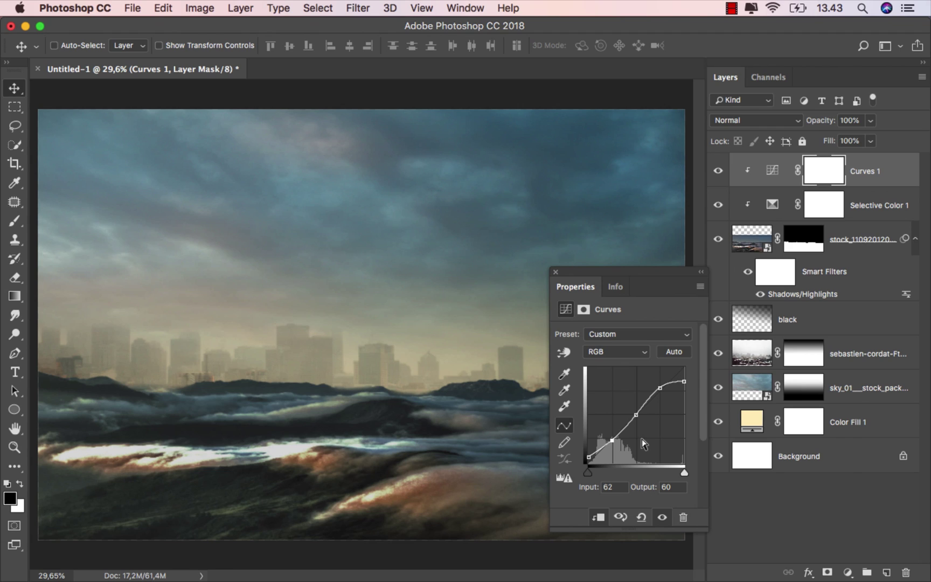
left_click(556, 272)
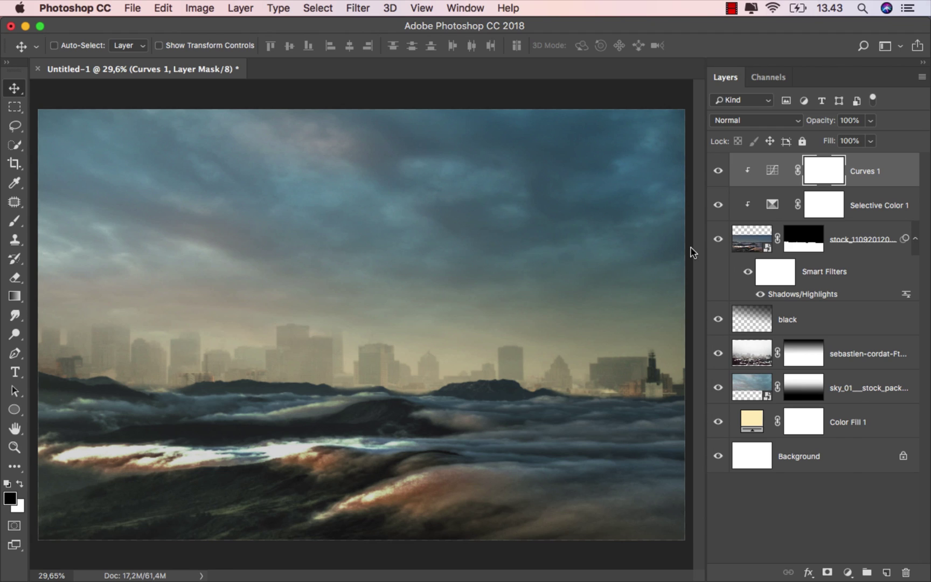
left_click(720, 174)
left_click(719, 173)
Add a layer named brush above the Curves adjustment, clip it to the mountain layer and set its blend mode to Multiply.
left_click(876, 170)
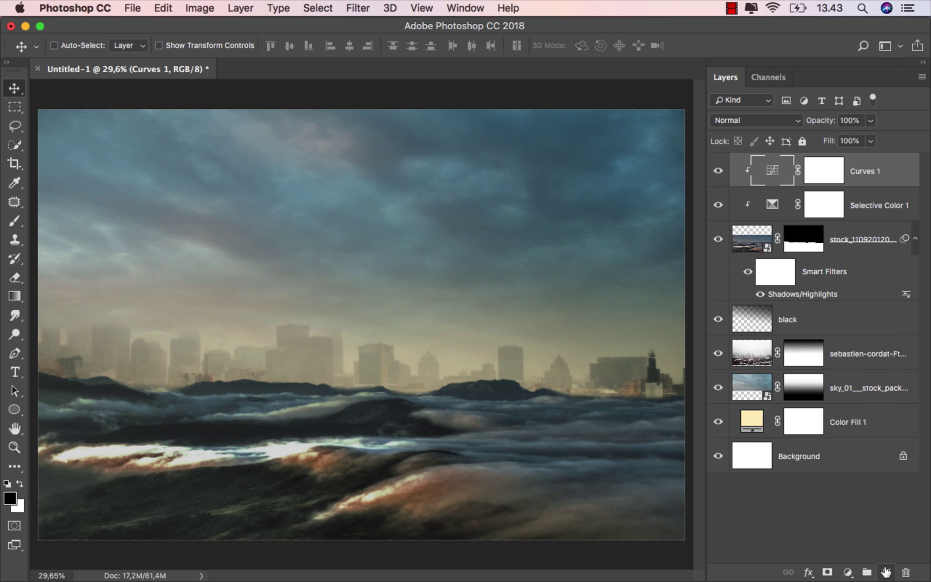
left_click(886, 572)
right_click(805, 177)
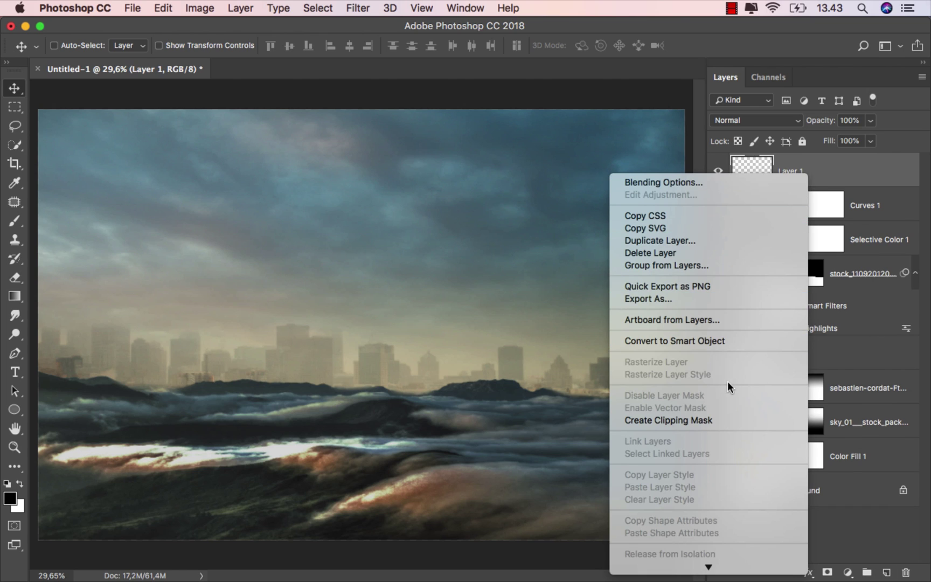
left_click(716, 415)
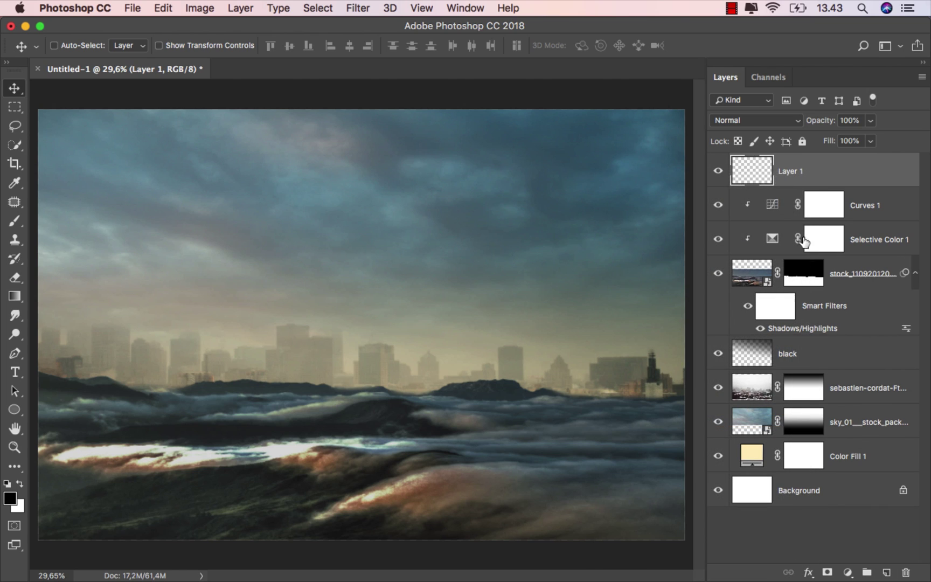
double_click(803, 168)
type("brush")
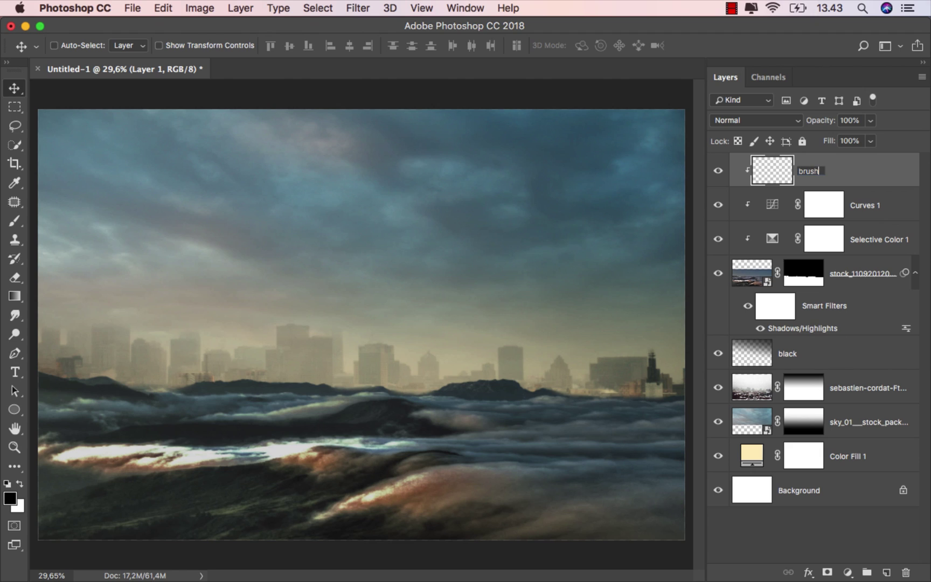
key("Return")
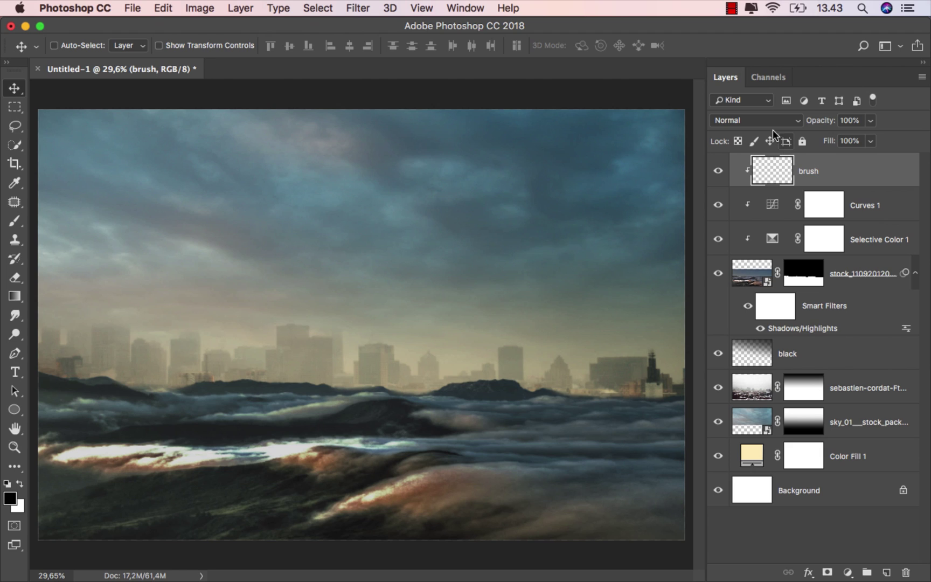
left_click(757, 119)
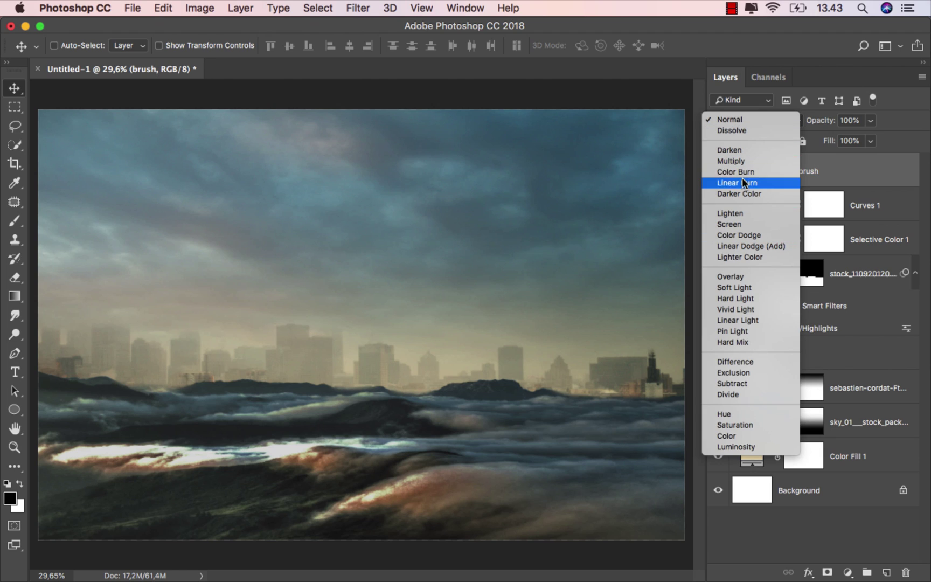
left_click(753, 160)
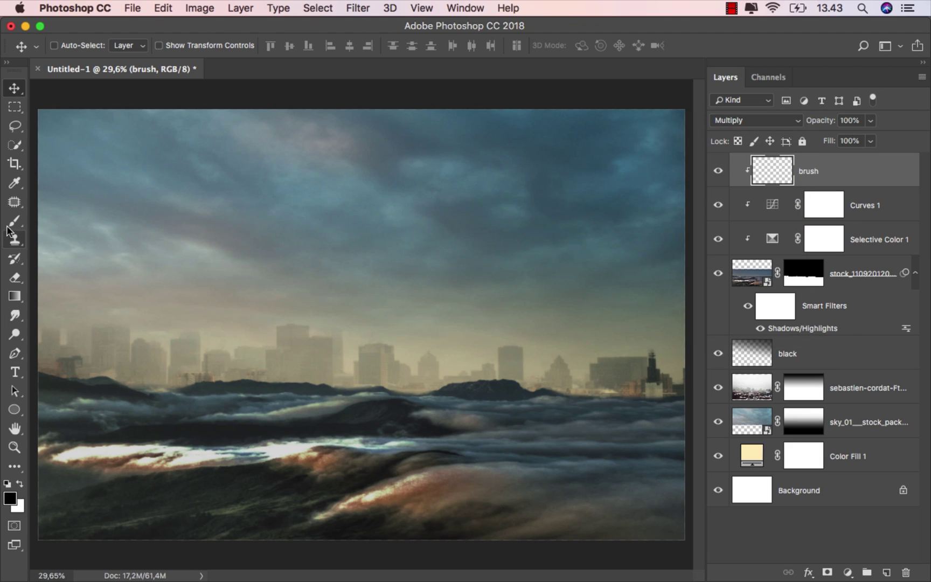
Paint a brown tone sampled from the clouds over the bright cloud band on the brush layer, using a 116 px brush at 10% opacity.
left_click_drag(14, 220, 62, 222)
left_click(305, 46)
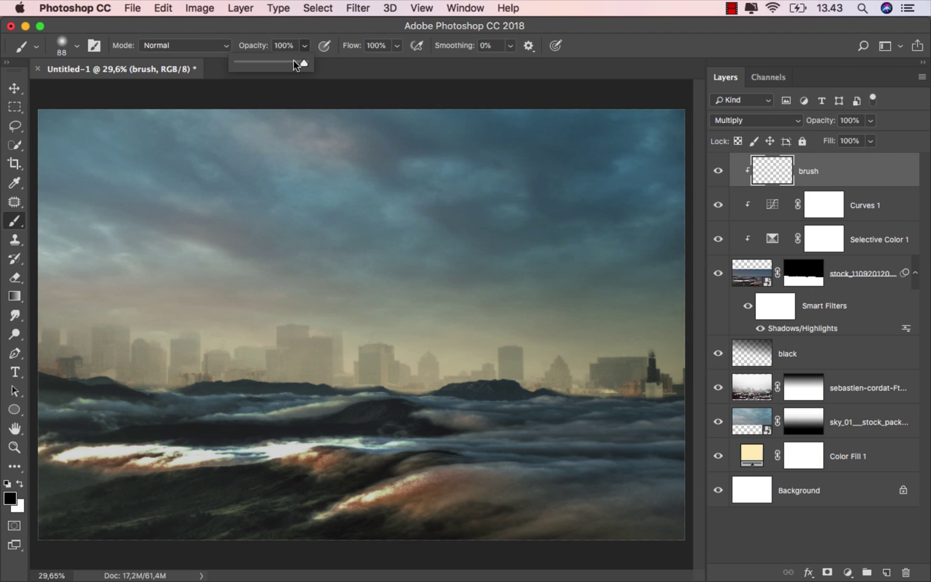
left_click_drag(293, 60, 243, 62)
left_click(245, 31)
left_click_drag(81, 462, 133, 455)
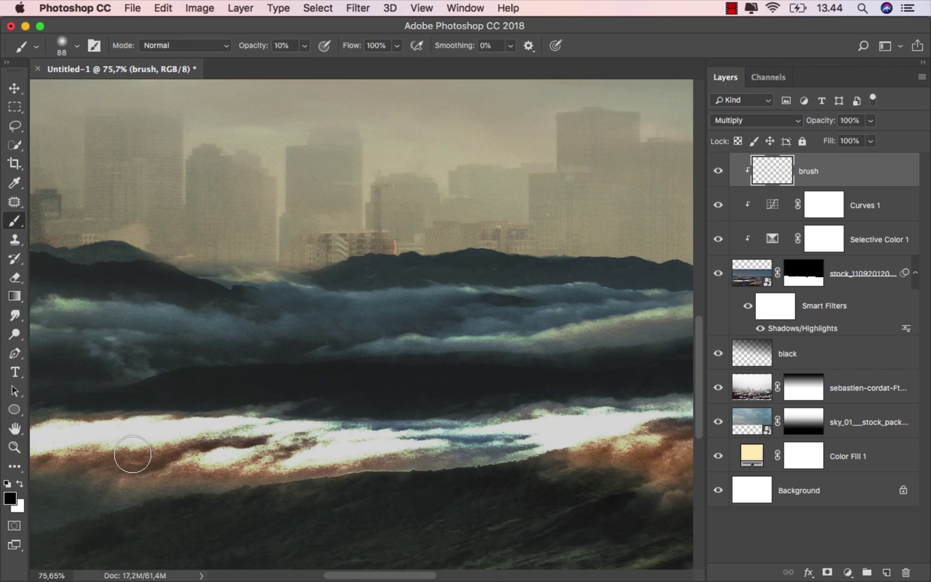
left_click_drag(198, 424, 282, 380)
left_click(224, 398, "alt")
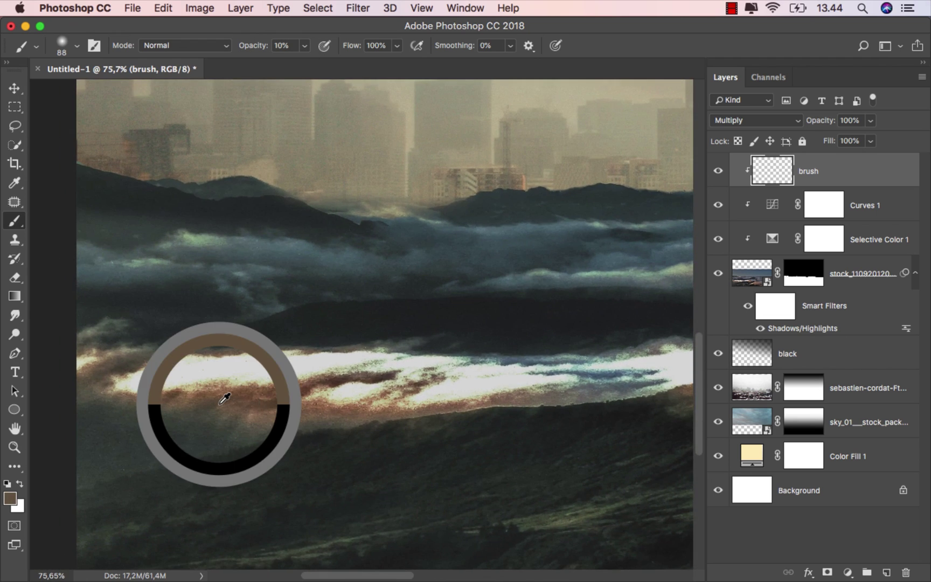
left_click_drag(139, 386, 322, 371)
left_click_drag(246, 376, 252, 376)
left_click_drag(130, 383, 374, 373)
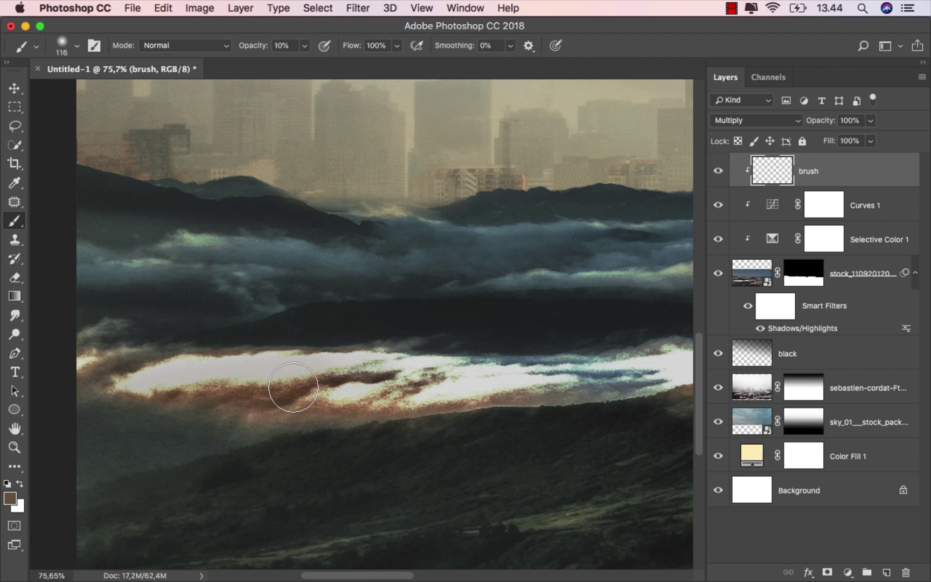
mouse_move(294, 387)
left_mouse_down()
mouse_move(546, 381)
mouse_move(401, 381)
left_mouse_up()
left_click_drag(215, 391, 498, 381)
Resample tones from the lit clouds and paint further strokes along the bright band to tone down its white highlights.
left_click(454, 378, "alt")
mouse_move(439, 376)
left_mouse_down()
mouse_move(199, 368)
mouse_move(345, 395)
left_mouse_up()
mouse_move(172, 390)
left_mouse_down()
mouse_move(359, 404)
mouse_move(644, 401)
left_mouse_up()
left_click_drag(303, 406, 177, 385)
mouse_move(249, 380)
left_mouse_down()
mouse_move(415, 364)
mouse_move(172, 385)
left_mouse_up()
left_click(225, 393, "alt")
mouse_move(442, 353)
left_mouse_down()
mouse_move(286, 362)
mouse_move(437, 361)
mouse_move(305, 336)
left_mouse_up()
Darken the glowing highlights on the foreground cloud slope and bright band with sampled dark tones, and compare the image with the brush layer hidden.
left_click(278, 364, "alt")
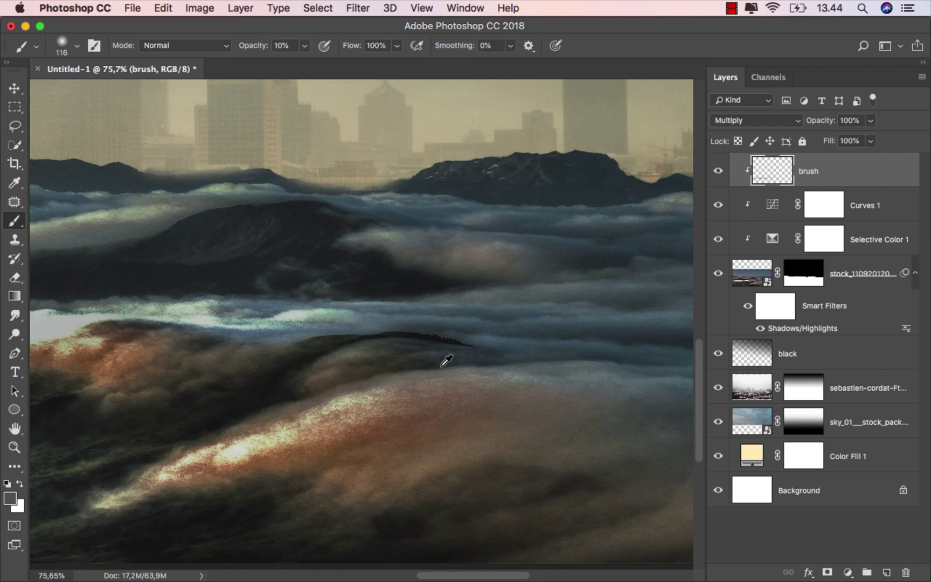
scroll(443, 366, "down", 4)
left_click(327, 429, "alt")
mouse_move(333, 423)
left_mouse_down()
mouse_move(266, 440)
mouse_move(407, 392)
mouse_move(499, 407)
left_mouse_up()
left_click(334, 351, "alt")
left_click_drag(375, 338, 198, 370)
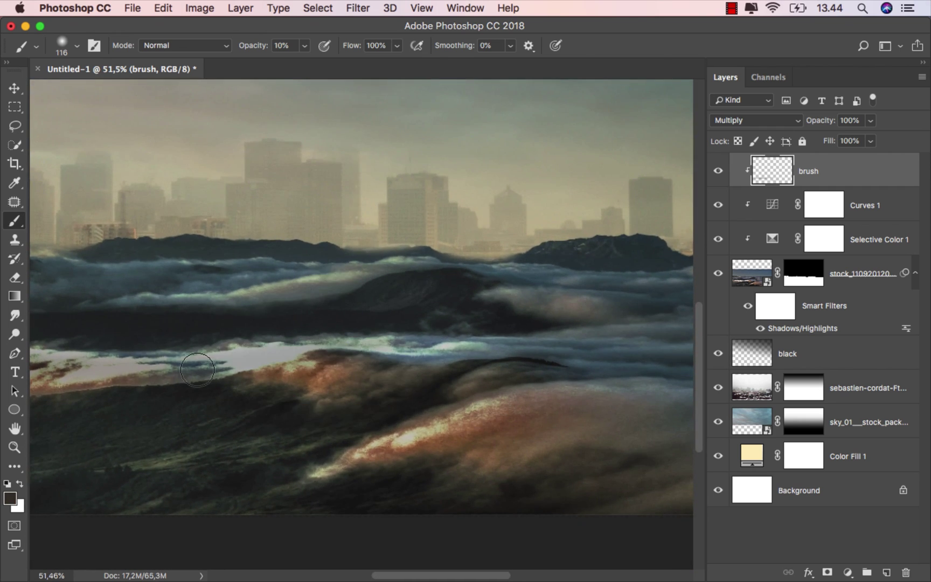
scroll(387, 376, "down", 4)
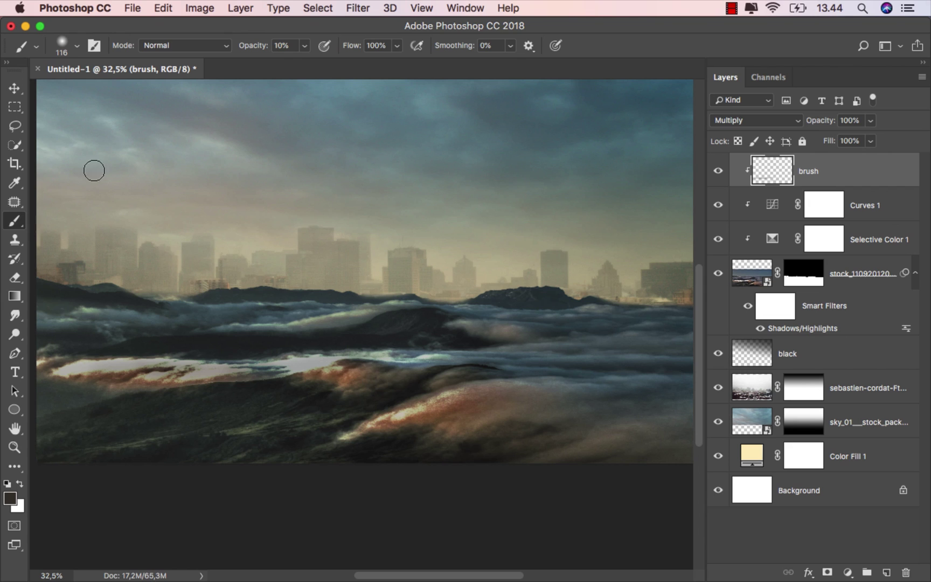
key("v")
key("super+0")
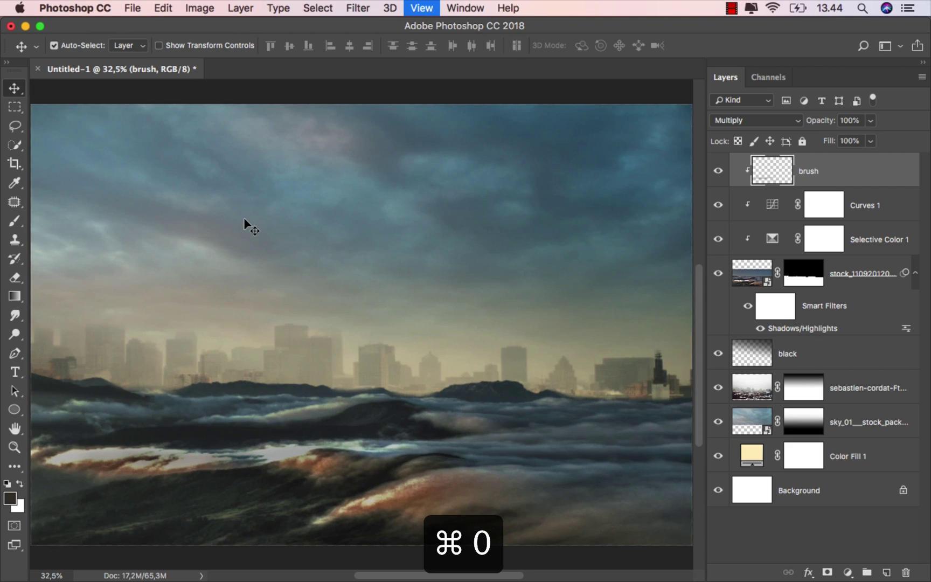
left_click(720, 171)
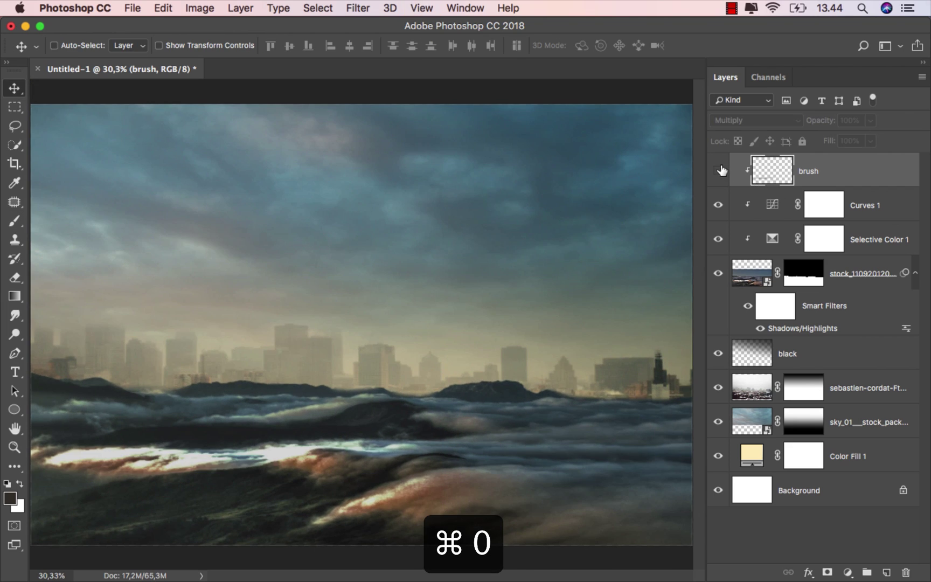
left_click(721, 170)
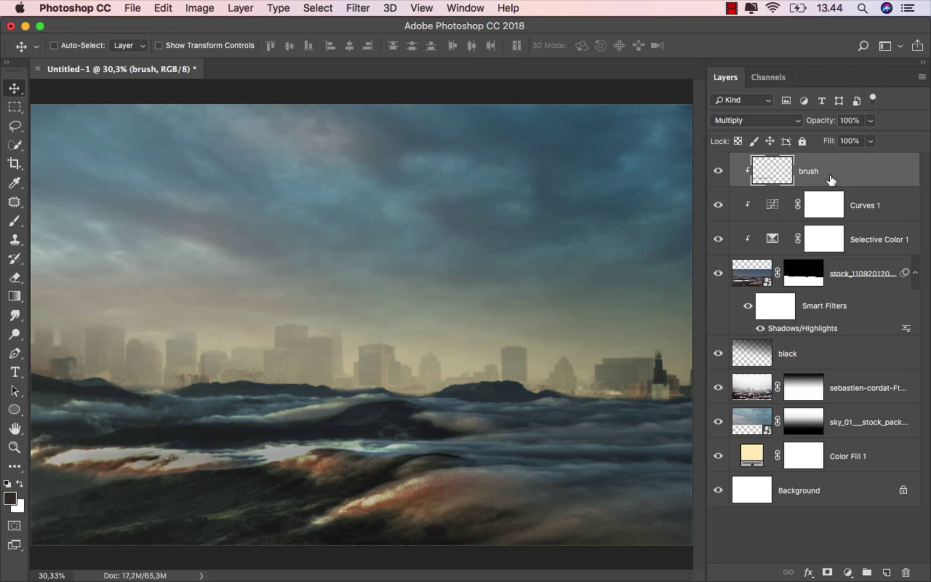
Add another layer above the brush layer, clip it to the mountain layer and name it color.
left_click(886, 572)
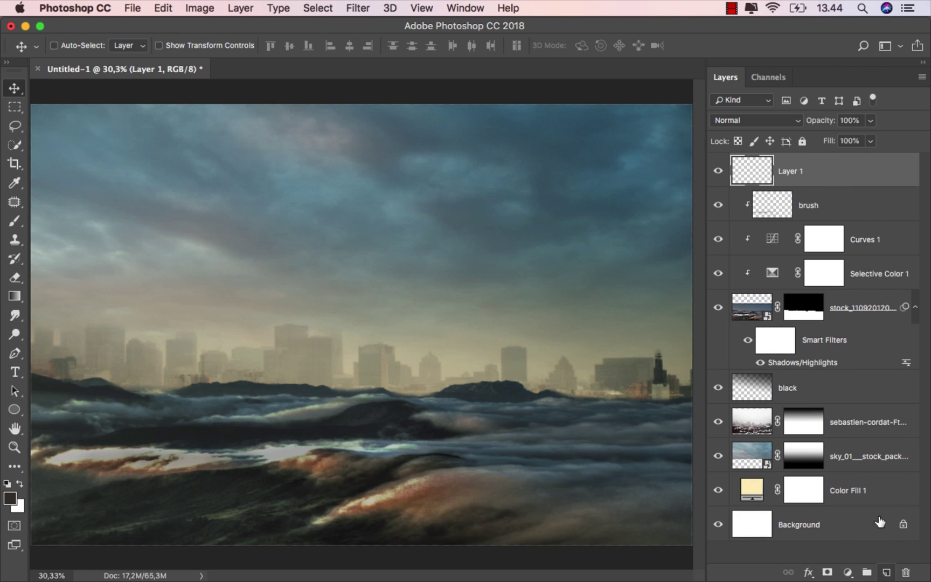
right_click(814, 185)
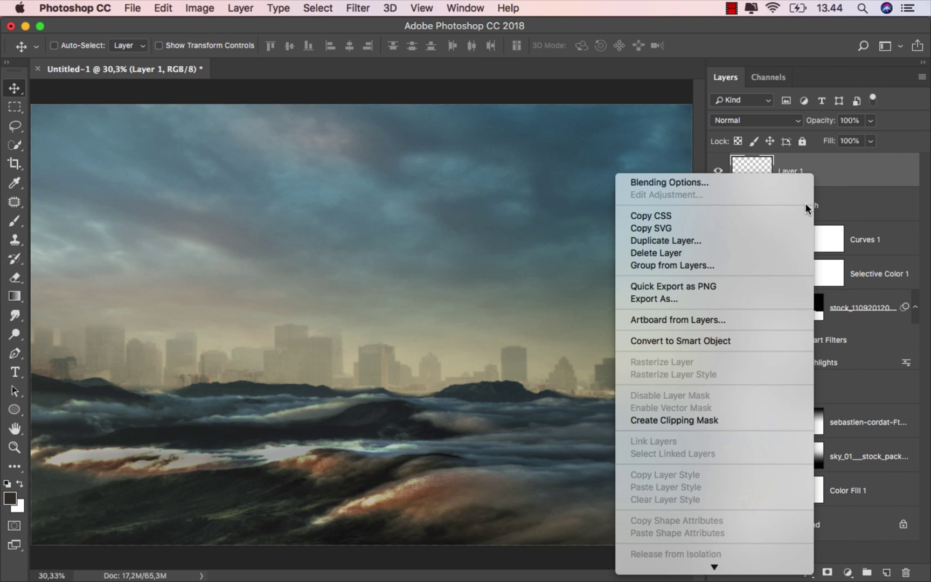
left_click(737, 420)
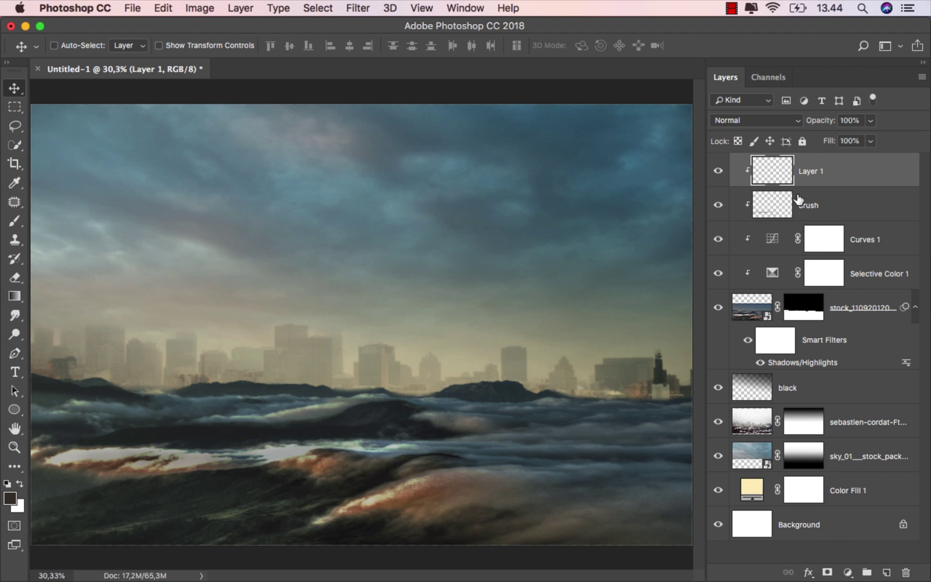
double_click(807, 173)
type("color")
key("Return")
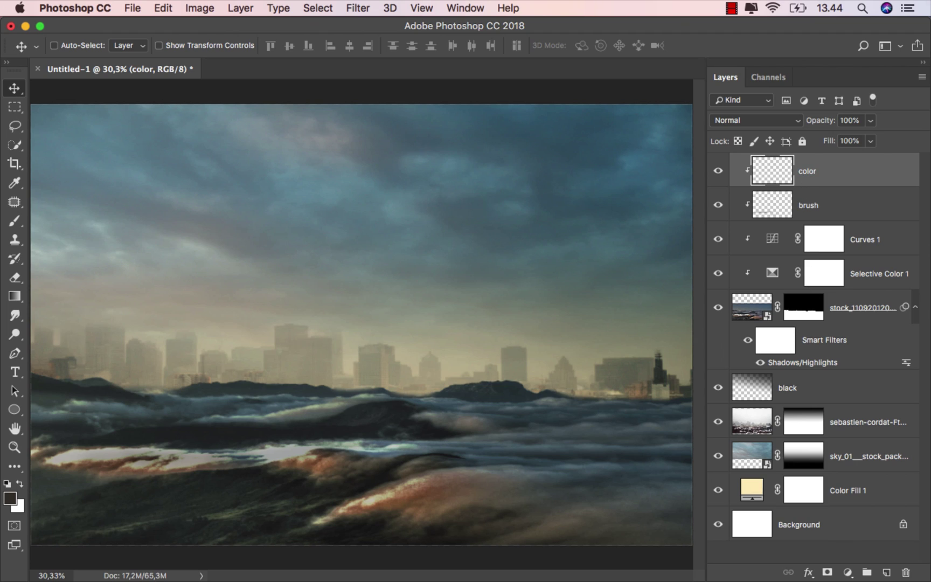
Sample the beige haze behind the skyline as the brush colour and shift it to a slightly lighter, more saturated yellow.
left_click(14, 221)
left_click(65, 218)
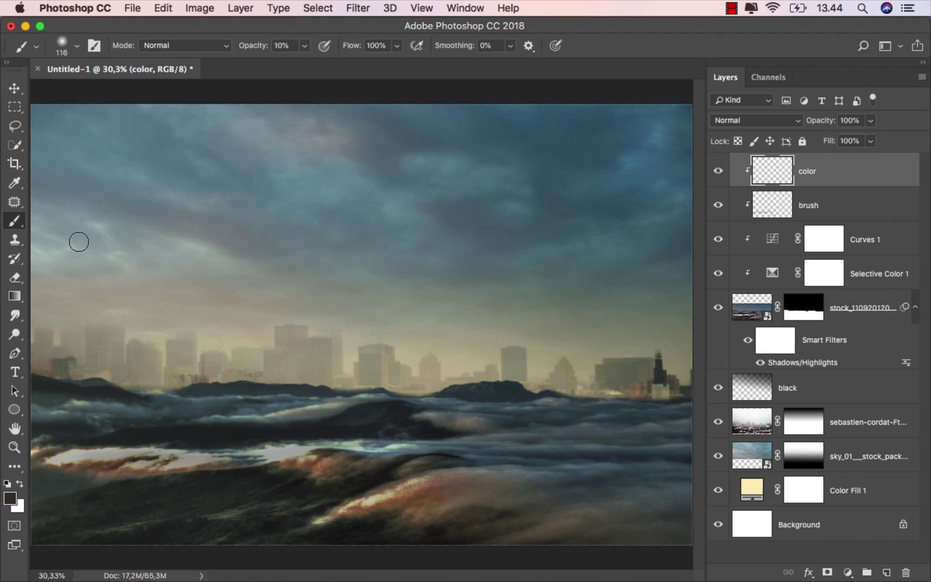
left_click(452, 359, "alt")
left_click(10, 497)
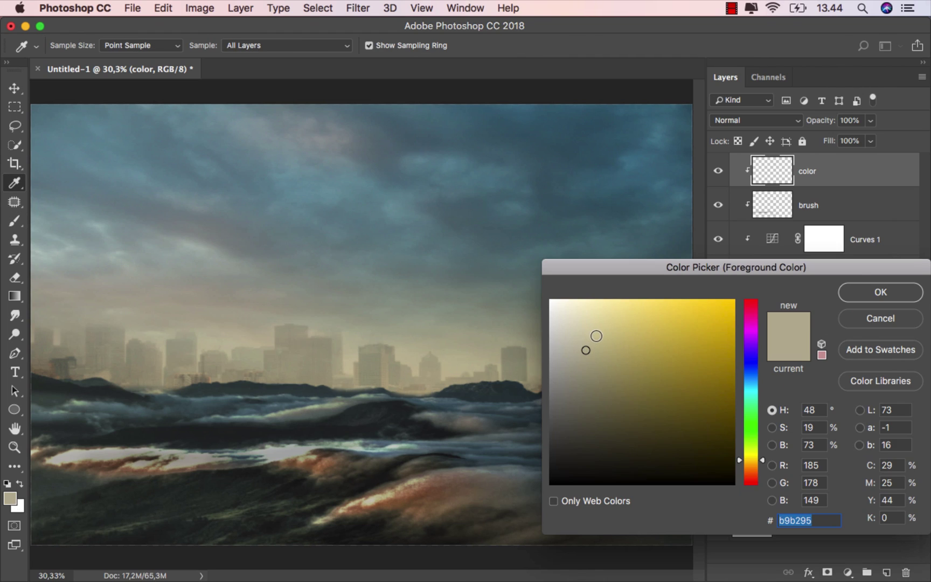
left_click(595, 337)
left_click(853, 291)
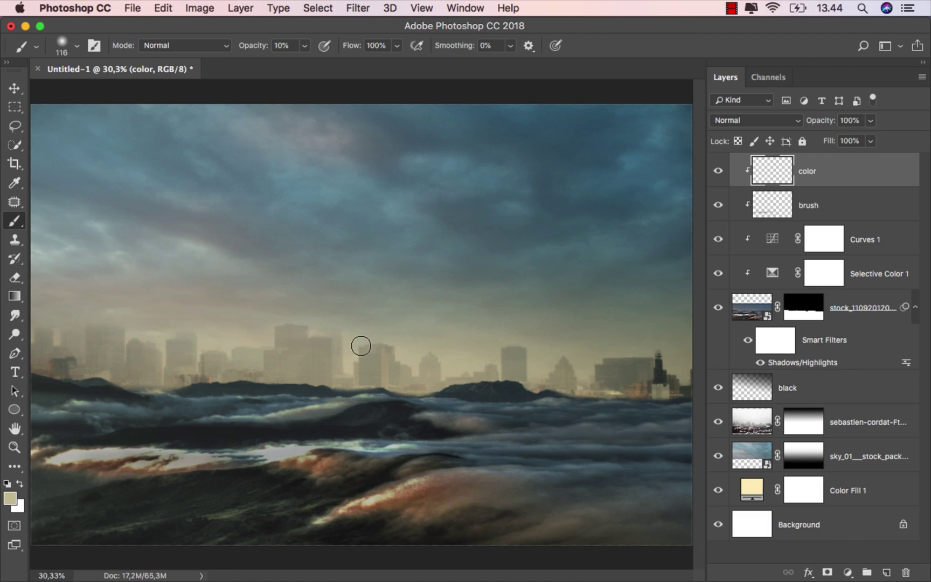
Paint the haze colour over the distant mountains along the base of the skyline, using a 221 px brush at 10% opacity.
mouse_move(358, 344)
left_mouse_down("ctrl+alt")
mouse_move(385, 347)
mouse_move(354, 373)
mouse_move(162, 375)
left_mouse_up("ctrl+alt")
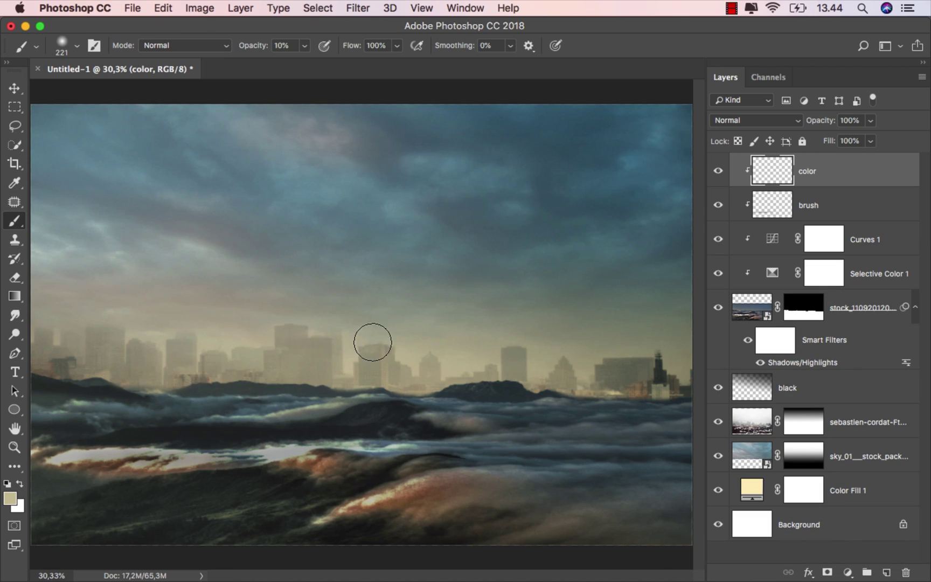
right_click(372, 342)
key("Escape")
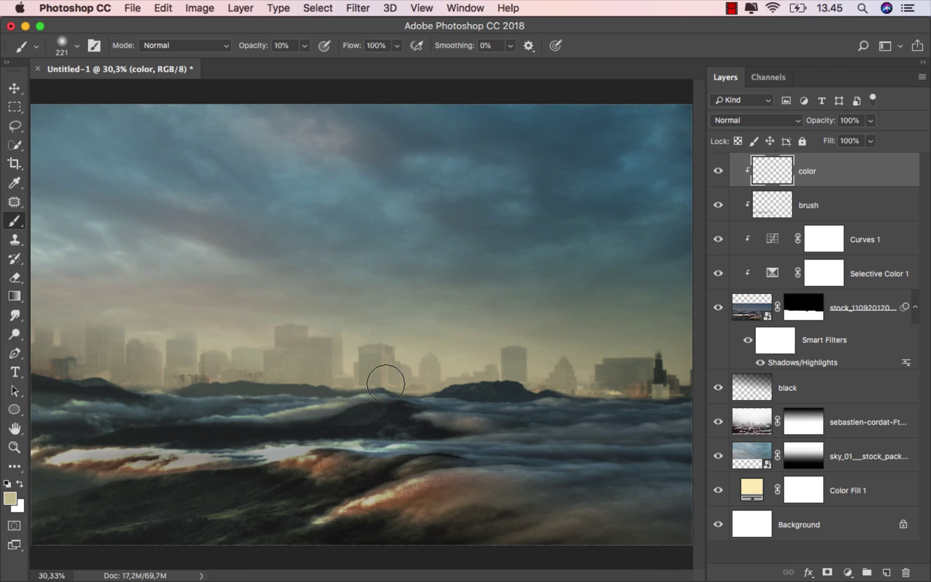
left_click_drag(348, 383, 90, 379)
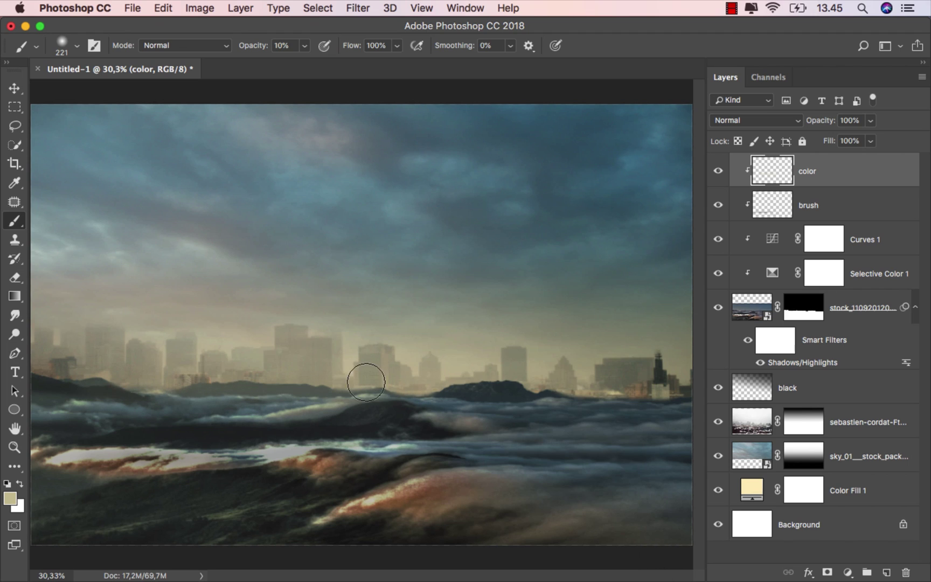
mouse_move(366, 381)
left_mouse_down()
mouse_move(444, 374)
mouse_move(542, 382)
left_mouse_up()
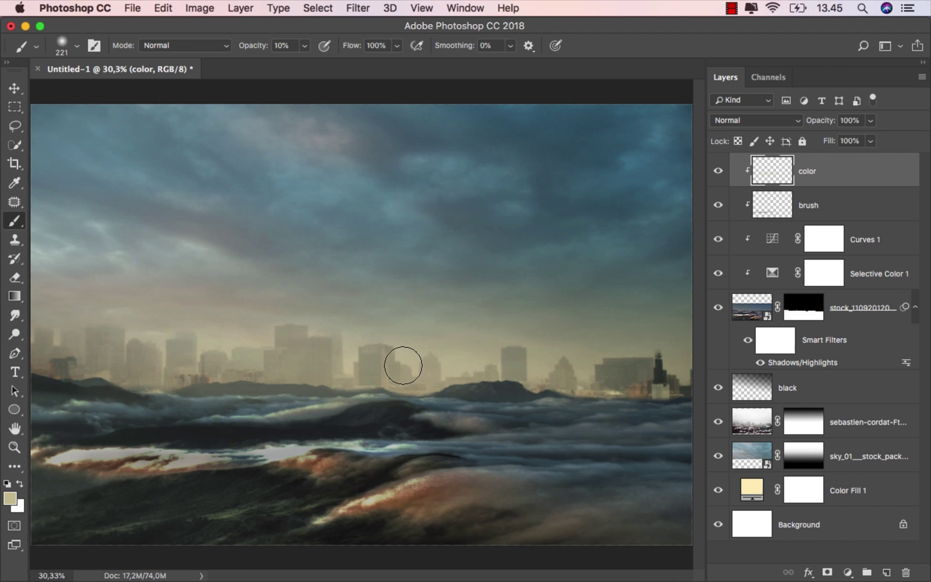
left_click_drag(461, 382, 646, 390)
left_click_drag(539, 386, 405, 379)
left_click_drag(482, 377, 595, 391)
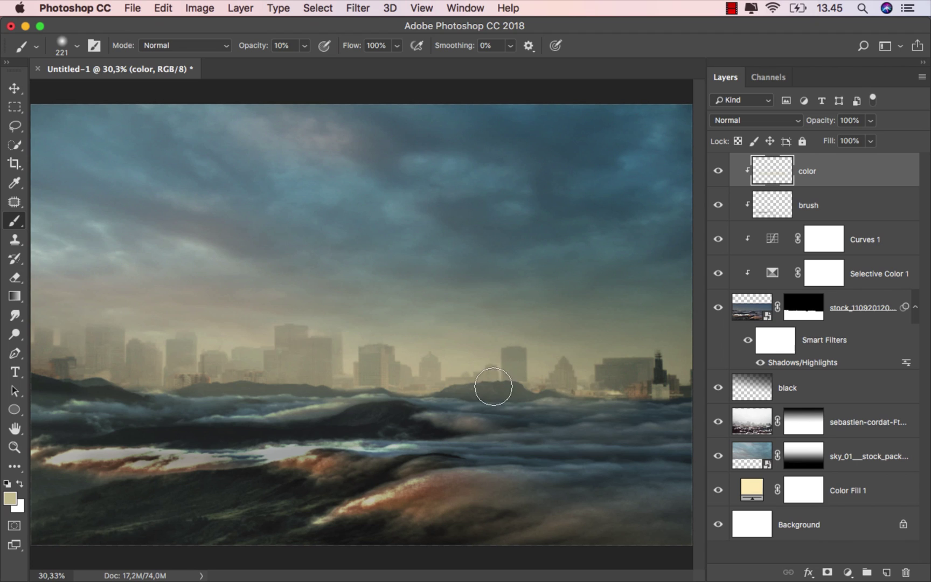
left_click_drag(440, 375, 675, 393)
mouse_move(413, 397)
left_mouse_down()
mouse_move(310, 399)
mouse_move(54, 361)
left_mouse_up()
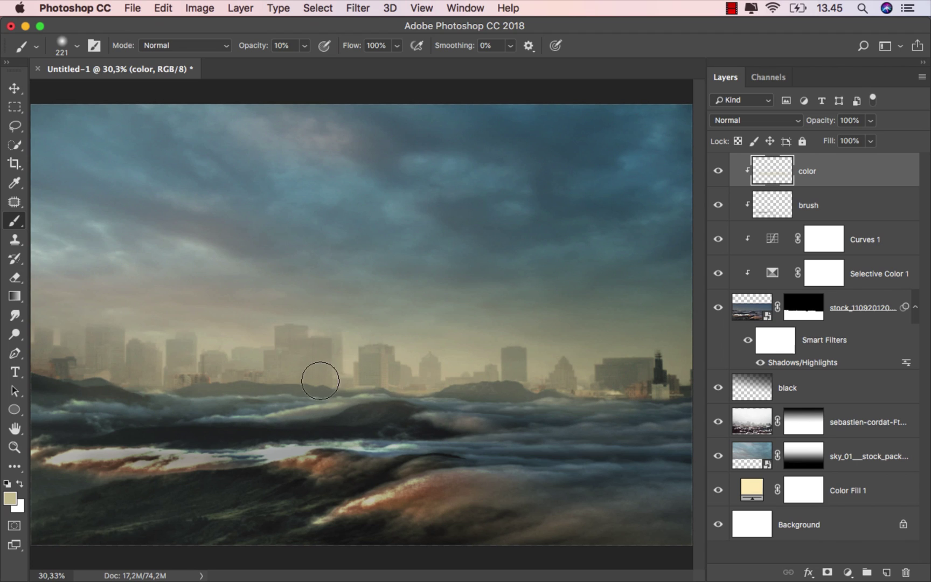
left_click_drag(320, 381, 139, 373)
left_click_drag(428, 377, 571, 383)
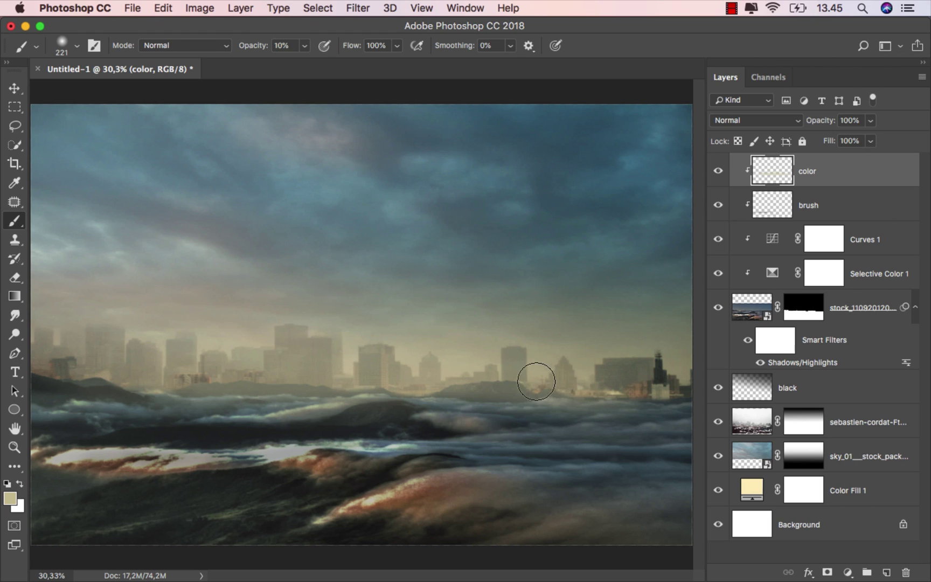
mouse_move(289, 366)
left_mouse_down()
mouse_move(364, 381)
mouse_move(574, 383)
left_mouse_up()
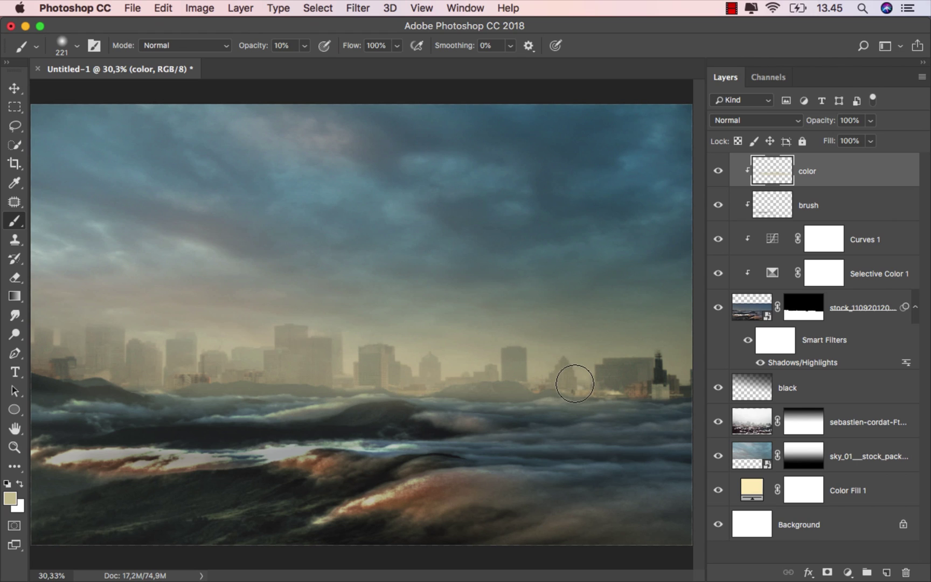
Compare the image with the color layer hidden, and reduce that layer's fill to 86%.
left_click(15, 90)
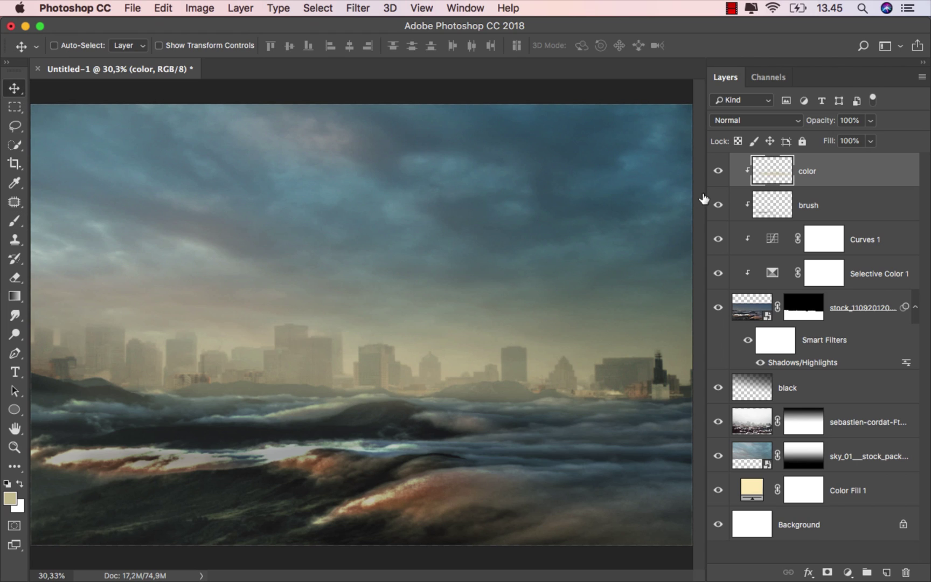
left_click(718, 170)
left_click(718, 170)
left_click(868, 142)
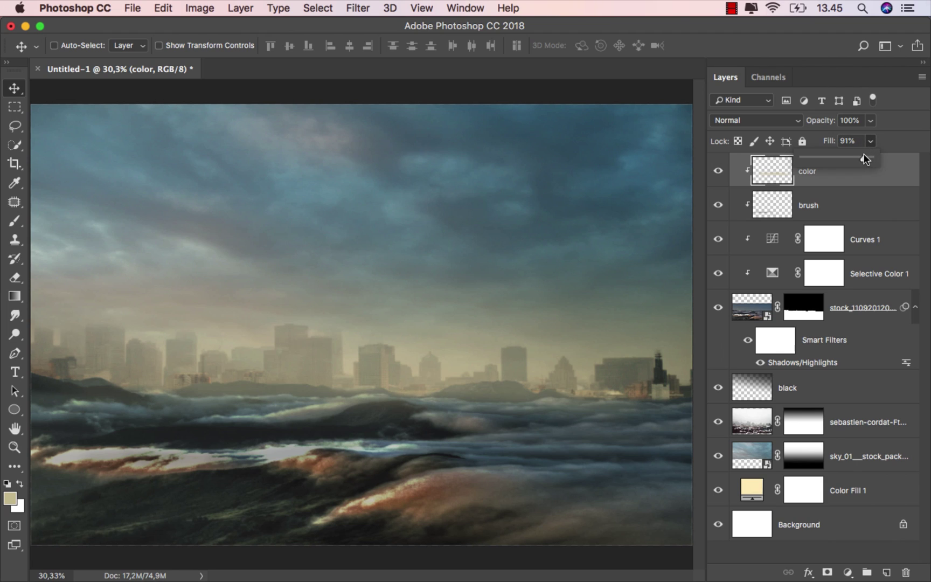
left_click(842, 179)
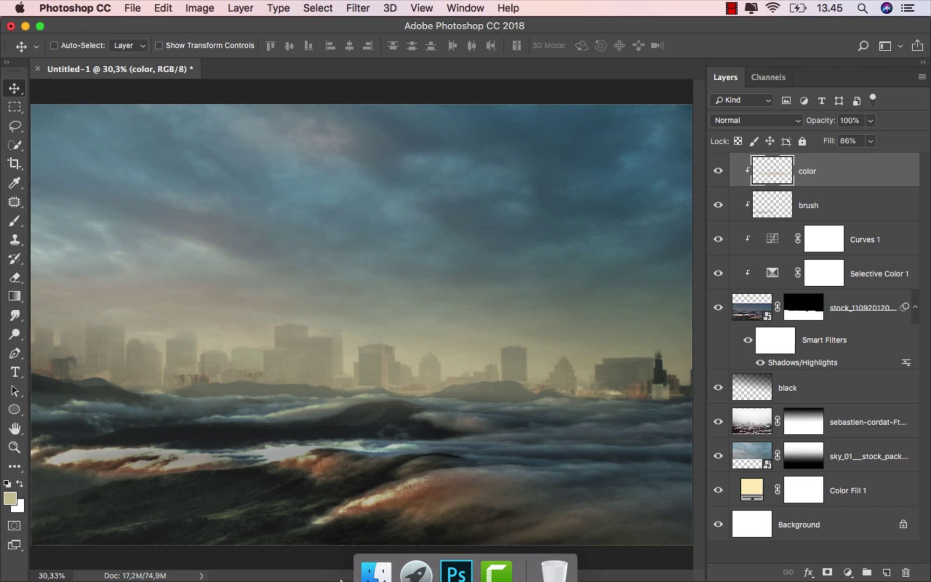
Place the colonial ship PNG from the Finder stock folder into the composition as the topmost layer.
left_click(377, 565)
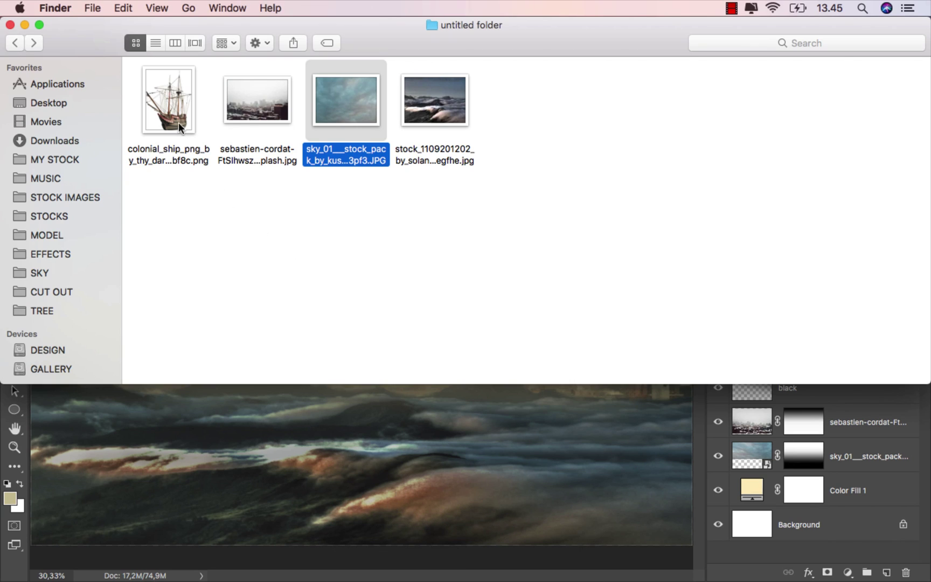
left_click_drag(179, 122, 299, 349)
left_click_drag(525, 105, 480, 252)
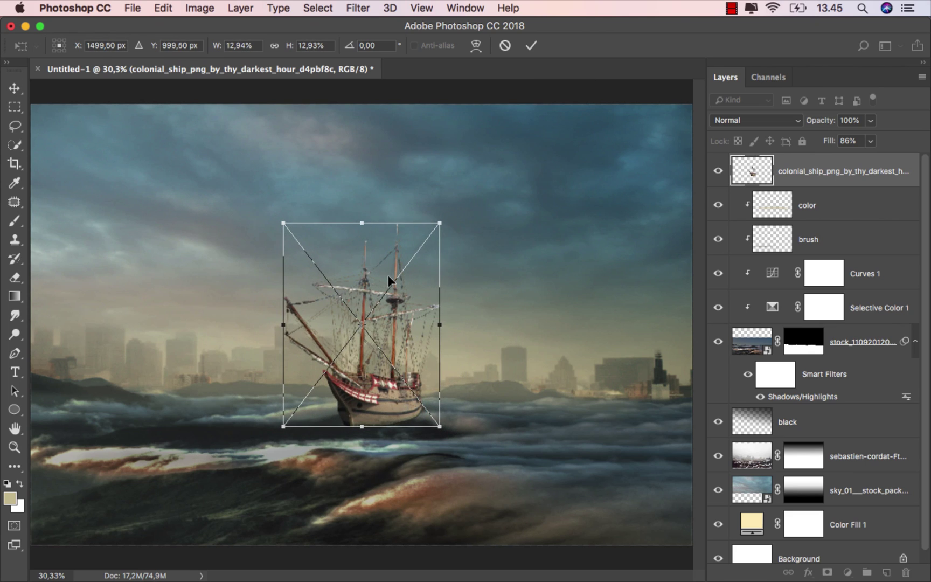
Scale the ship to about 16.6% and position it left of the image's centre, with its hull over the waves.
left_click_drag(388, 274, 296, 283)
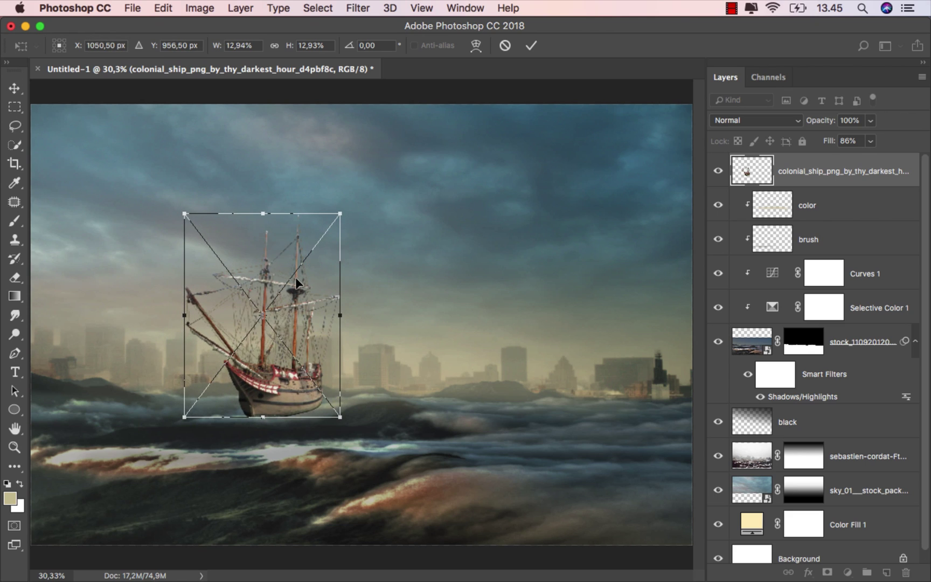
left_click_drag(336, 216, 380, 162)
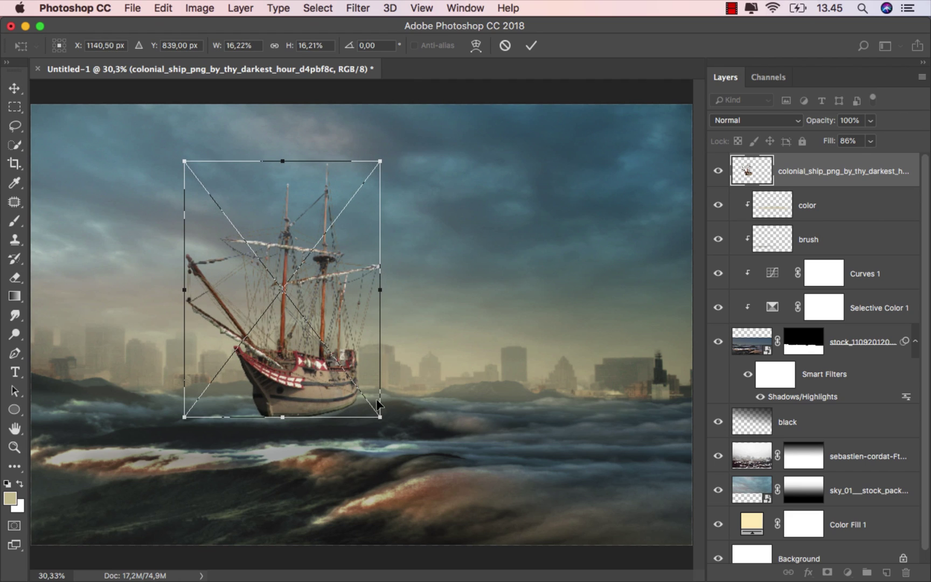
left_click_drag(376, 413, 384, 422)
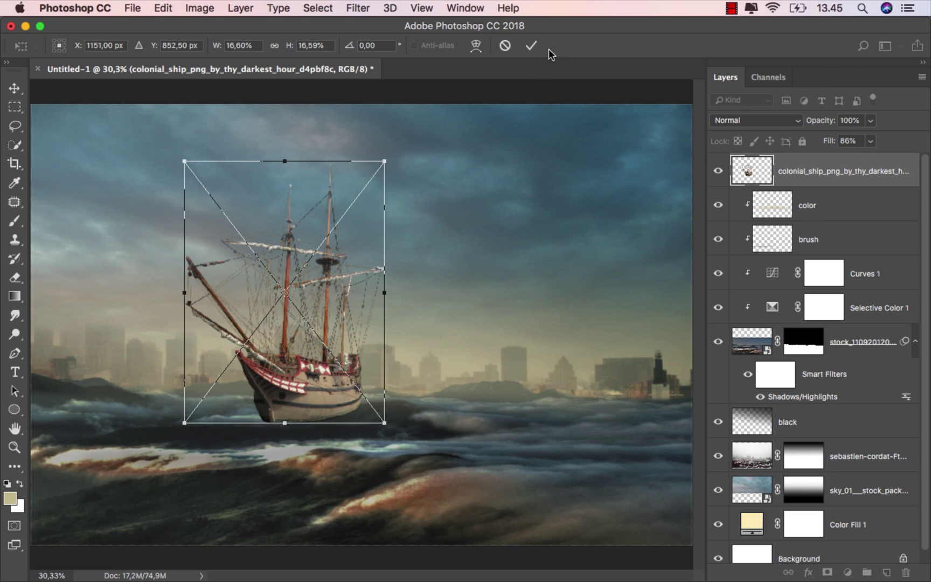
left_click(531, 45)
left_click_drag(341, 315, 312, 311)
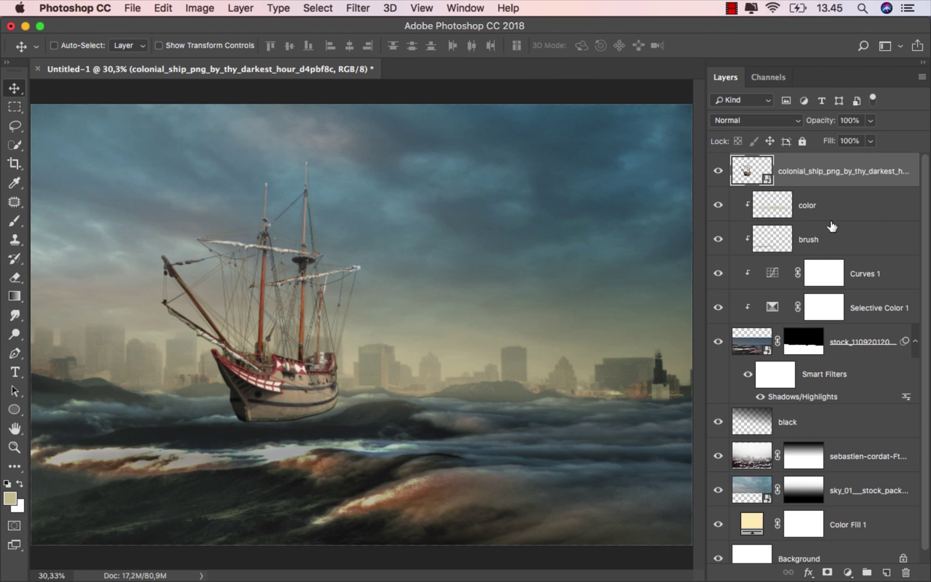
Add a layer mask to the ship and hide the hull's base in the waves with a 72 px black brush at 100% opacity.
left_click(827, 572)
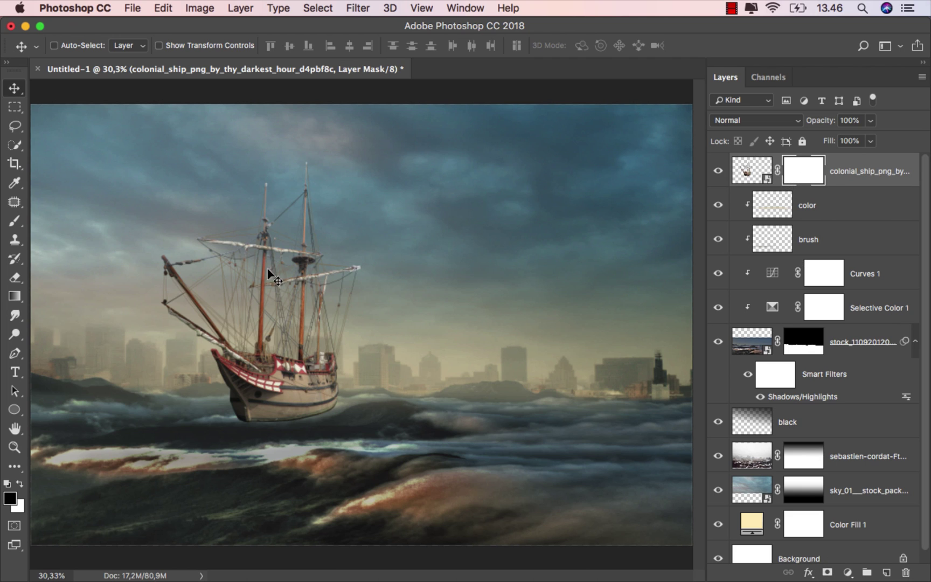
left_click(15, 220)
left_click(75, 216)
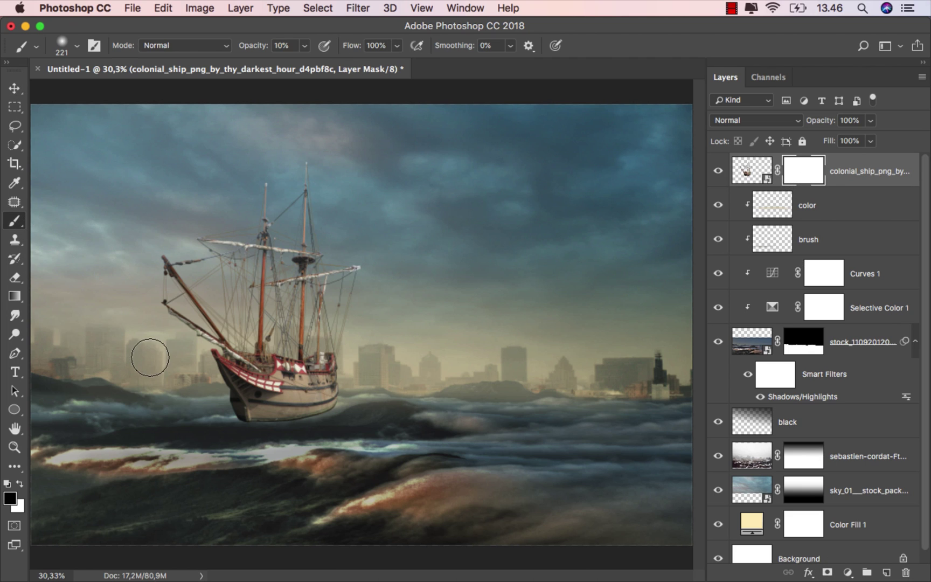
scroll(246, 413, "up", 1)
scroll(246, 412, "up", 5)
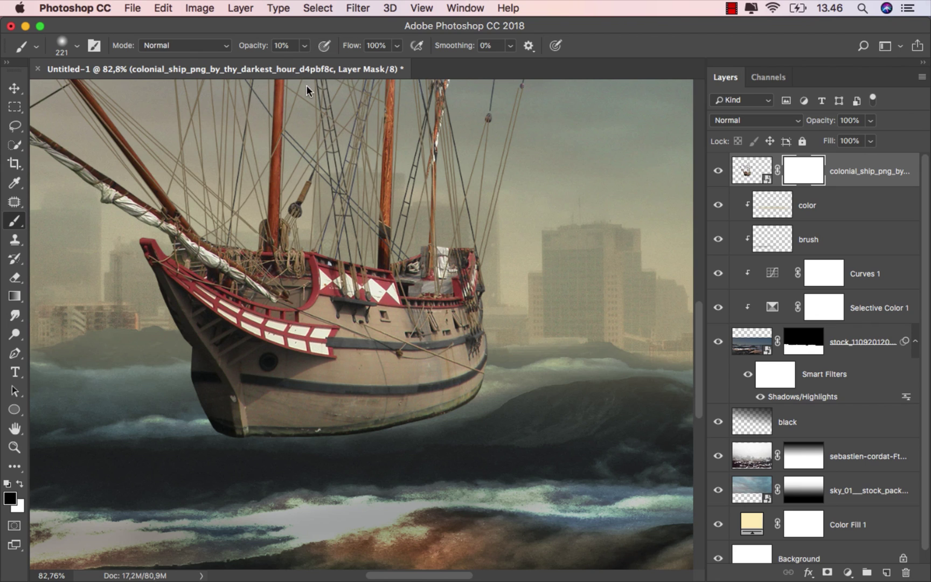
left_click(304, 47)
left_click_drag(346, 67, 379, 70)
left_click(485, 360)
left_click_drag(498, 406, 443, 409)
scroll(448, 403, "up", 2)
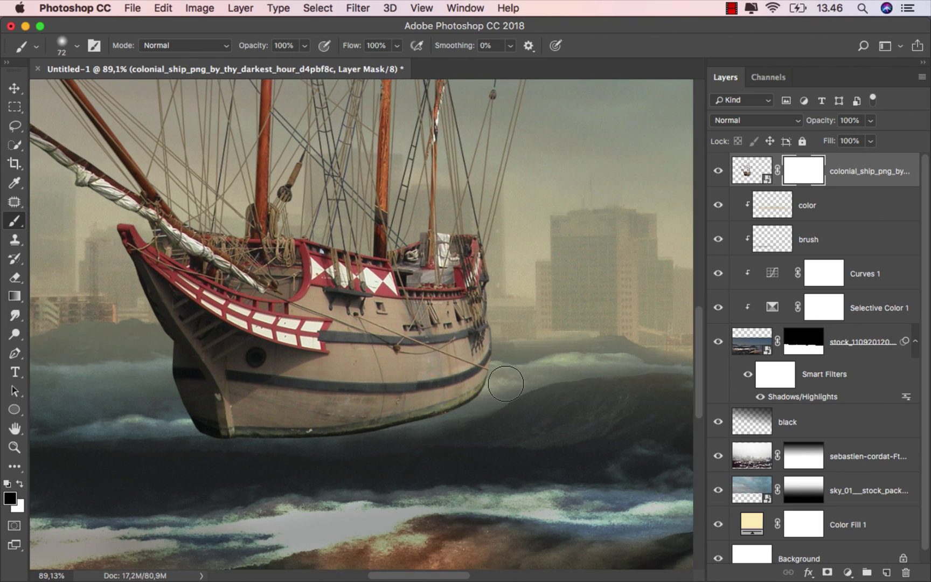
mouse_move(501, 391)
left_mouse_down()
mouse_move(376, 439)
mouse_move(526, 374)
mouse_move(349, 432)
mouse_move(444, 404)
mouse_move(207, 456)
mouse_move(204, 434)
mouse_move(121, 386)
mouse_move(206, 429)
mouse_move(355, 430)
mouse_move(526, 385)
mouse_move(315, 424)
mouse_move(510, 379)
mouse_move(289, 428)
mouse_move(482, 394)
mouse_move(572, 415)
left_mouse_up()
left_click_drag(437, 423, 443, 422)
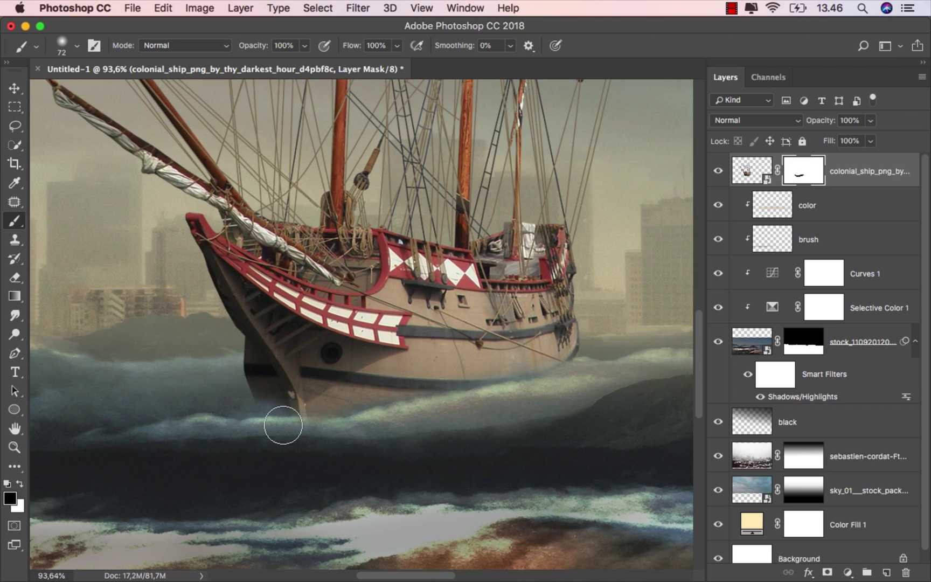
mouse_move(266, 425)
left_mouse_down()
mouse_move(326, 430)
mouse_move(501, 403)
left_mouse_up()
left_click_drag(618, 357, 538, 386)
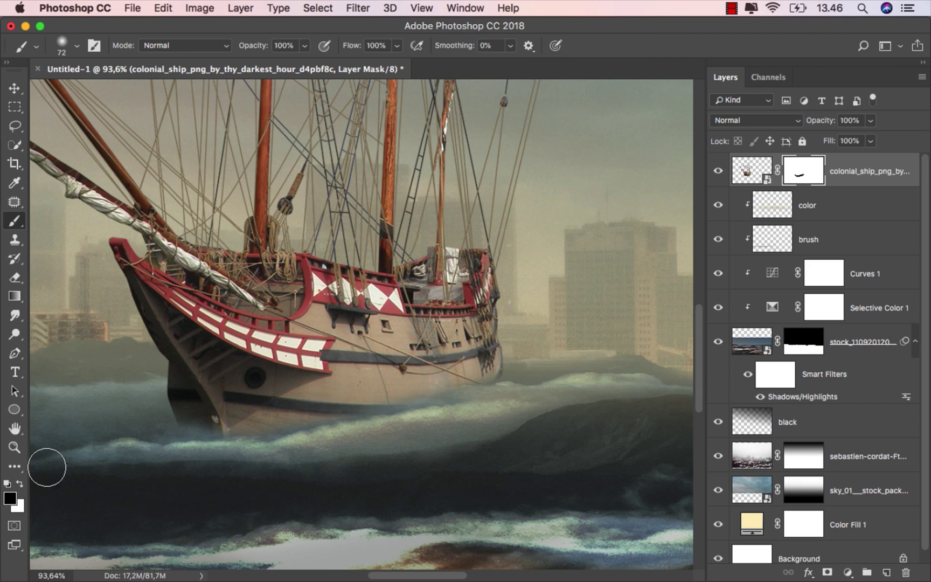
Partly restore the hull's lower edge on the mask with a white brush at 30% opacity, sized 72 px and 51 px.
left_click(19, 483)
scroll(233, 426, "up", 2)
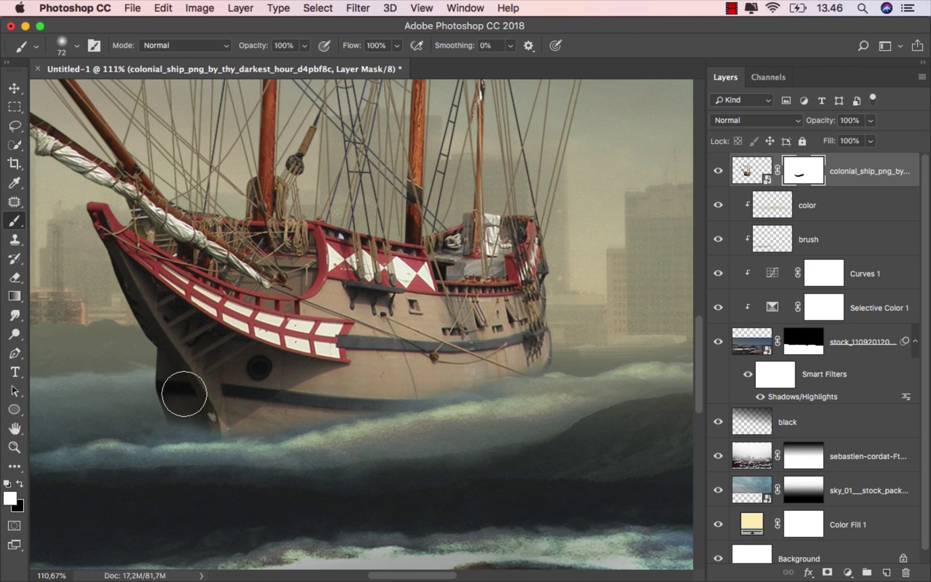
left_click(306, 47)
left_click(258, 61)
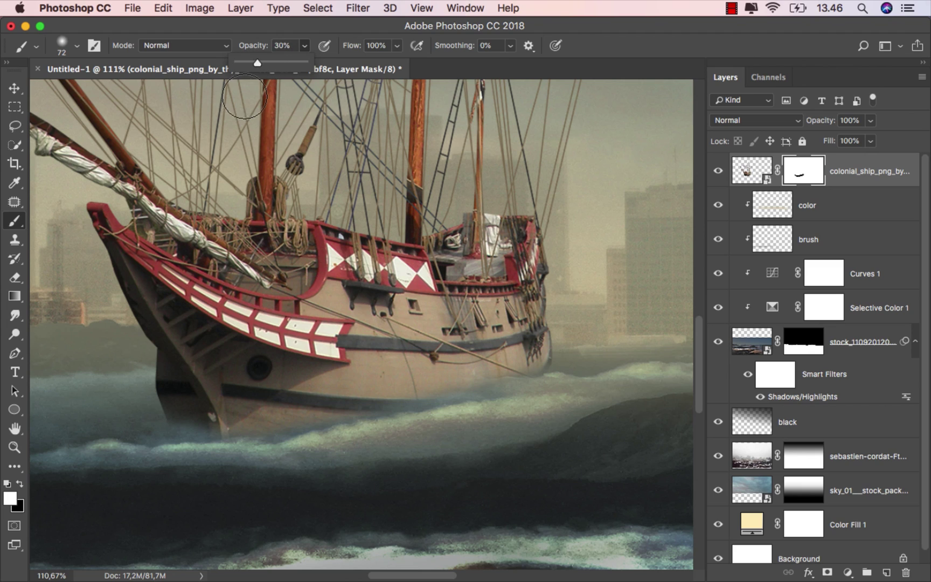
mouse_move(187, 398)
left_mouse_down()
mouse_move(185, 421)
mouse_move(205, 422)
left_mouse_up()
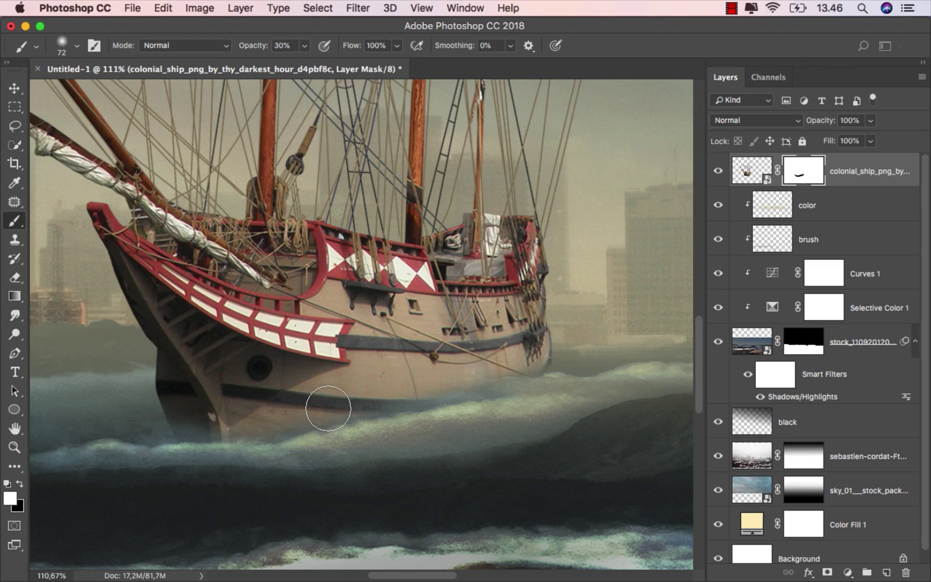
left_click_drag(561, 361, 550, 364)
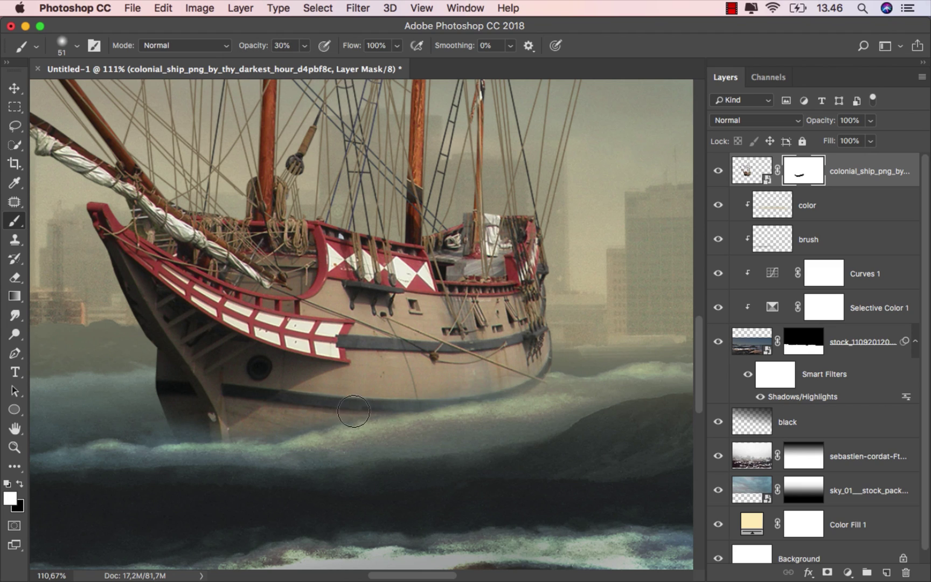
mouse_move(242, 432)
left_mouse_down()
mouse_move(533, 365)
mouse_move(308, 419)
left_mouse_up()
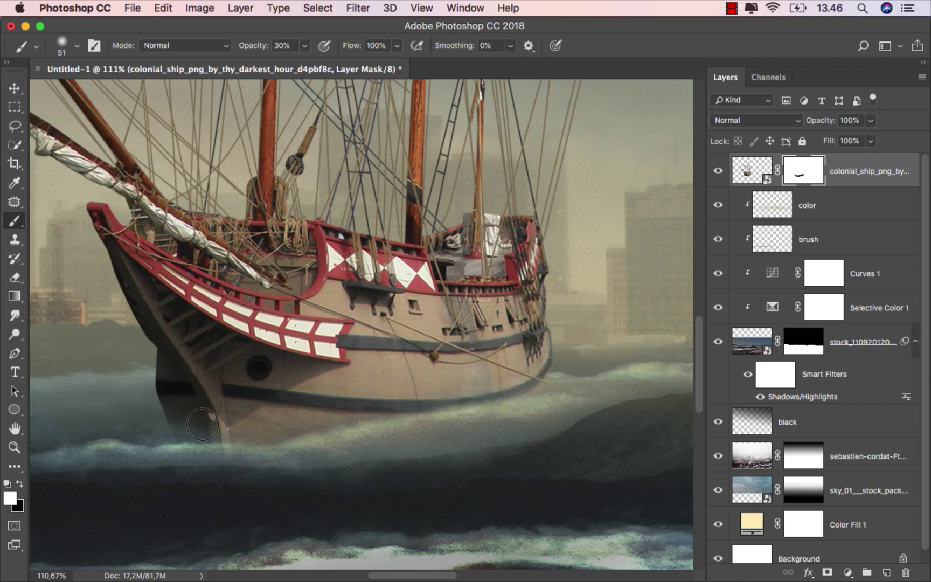
scroll(253, 412, "down", 4)
scroll(311, 401, "down", 4)
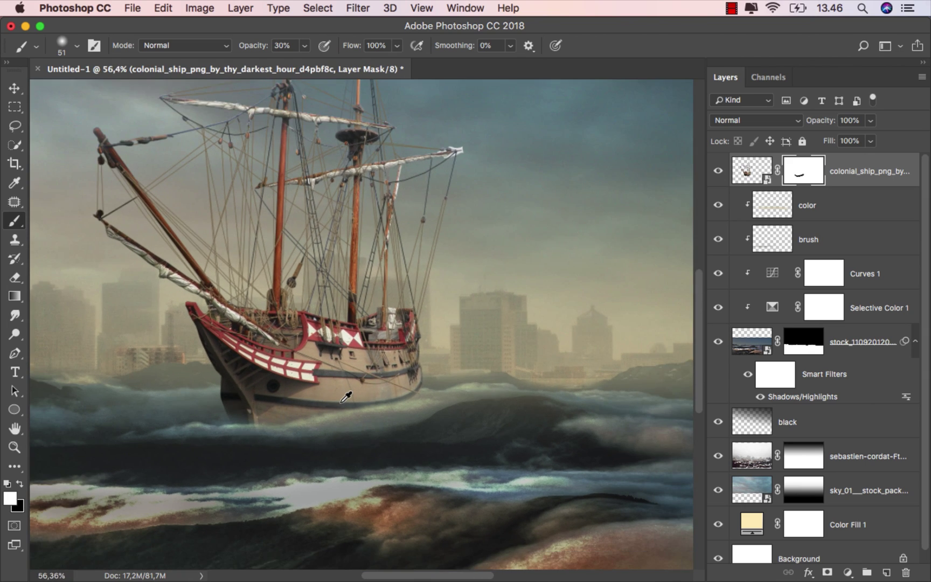
left_click(16, 90)
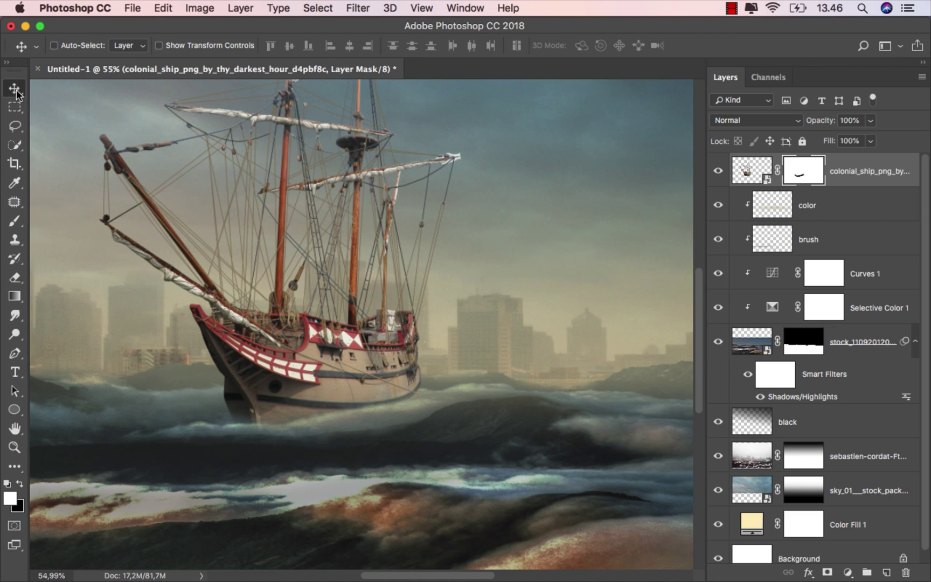
key("super+0")
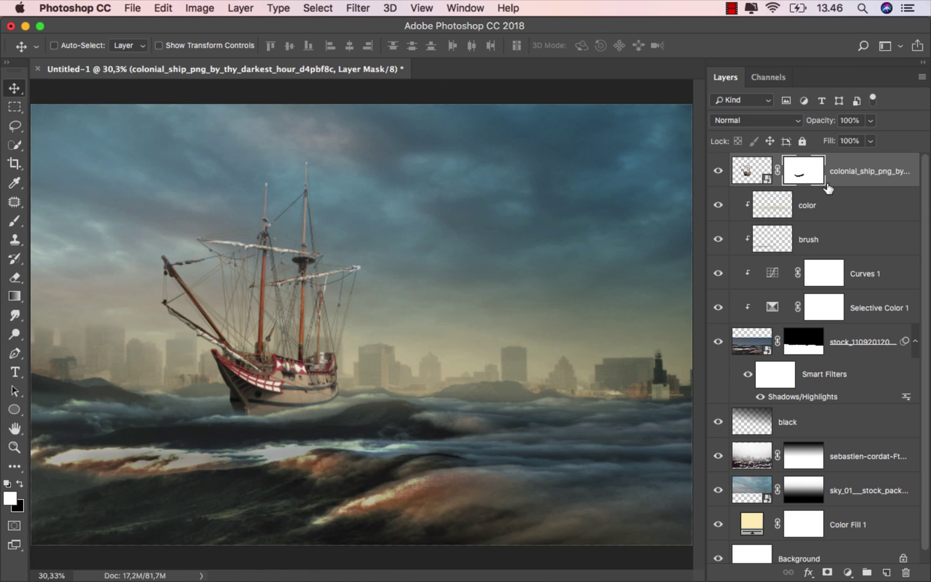
Add a Vibrance adjustment clipped to the ship with vibrance at -50, and compare the image with it hidden.
left_click(765, 183)
left_click(849, 571)
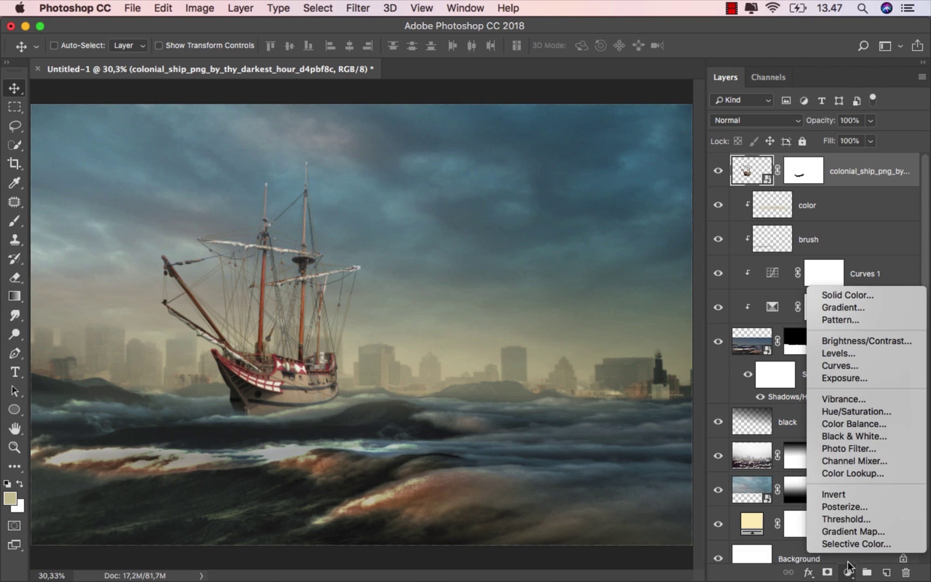
left_click(865, 399)
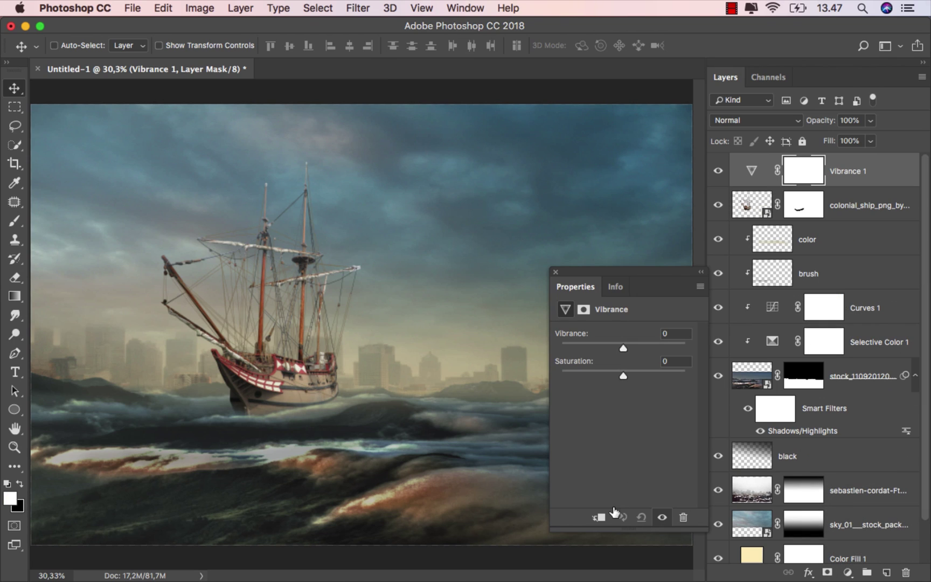
left_click(600, 518)
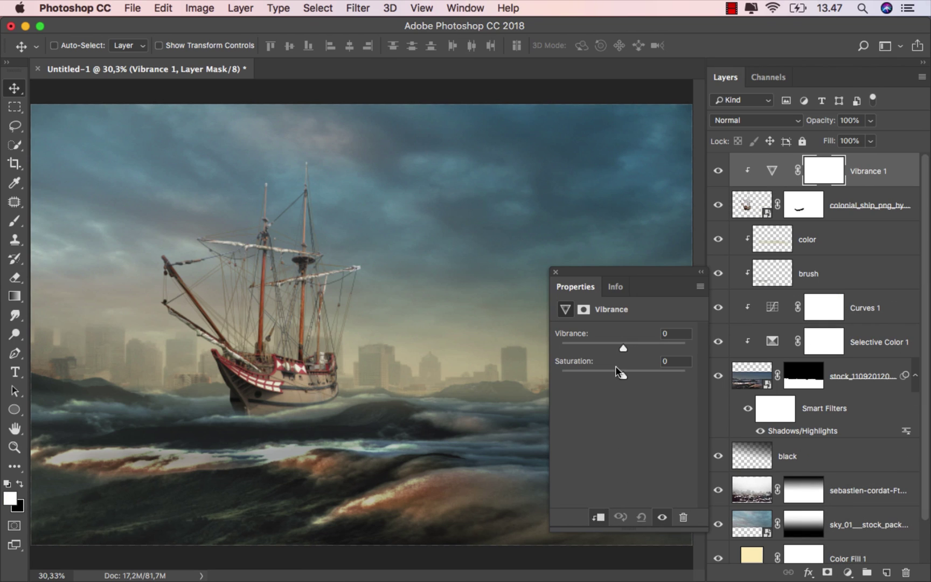
left_click_drag(622, 348, 592, 347)
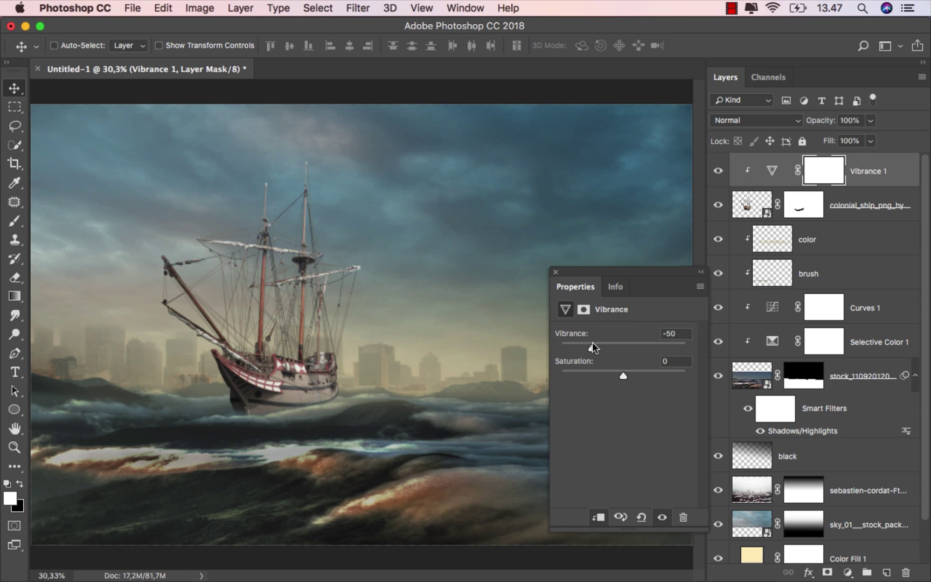
left_click(556, 273)
left_click(718, 171)
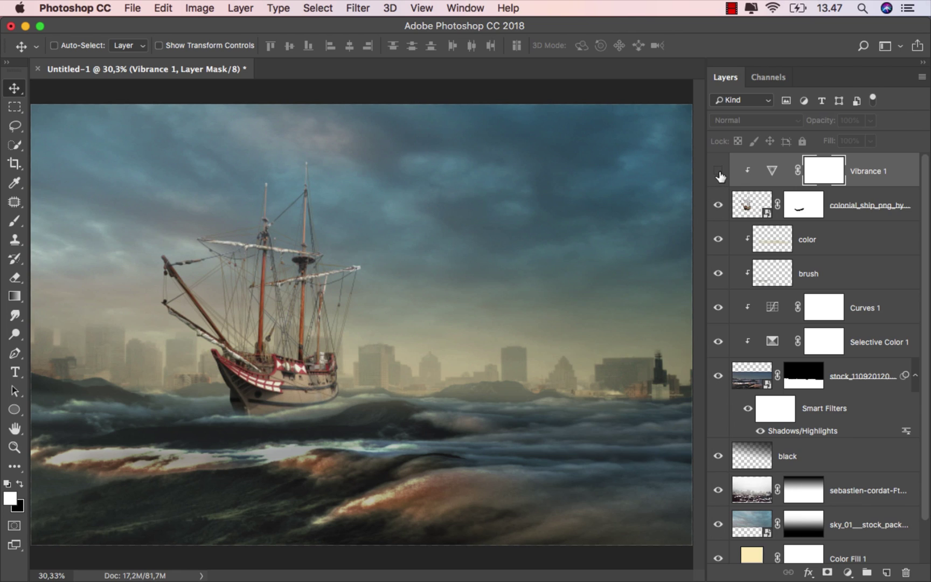
left_click(718, 172)
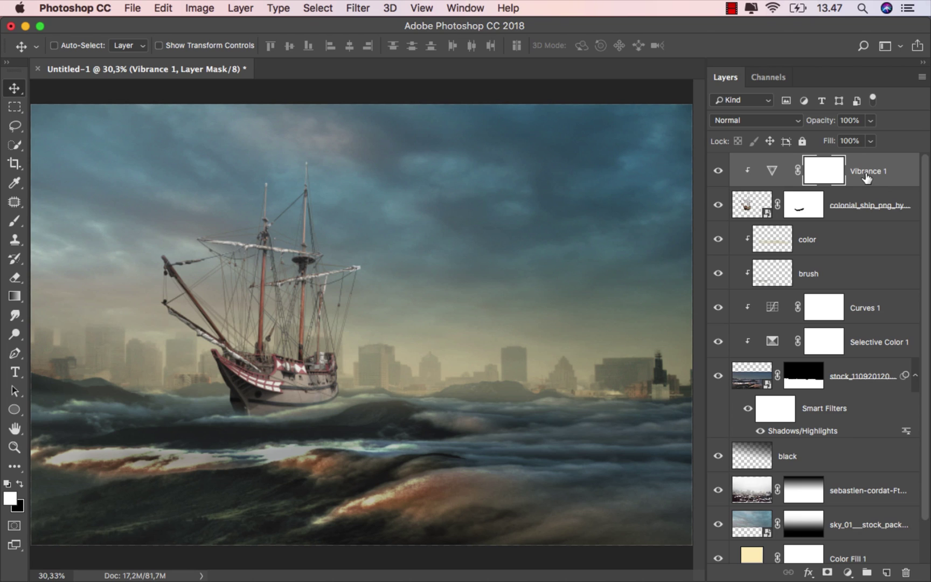
Add a Levels adjustment clipped to the ship, lower its white output level to 123, and compare the image with it hidden.
key("super+2")
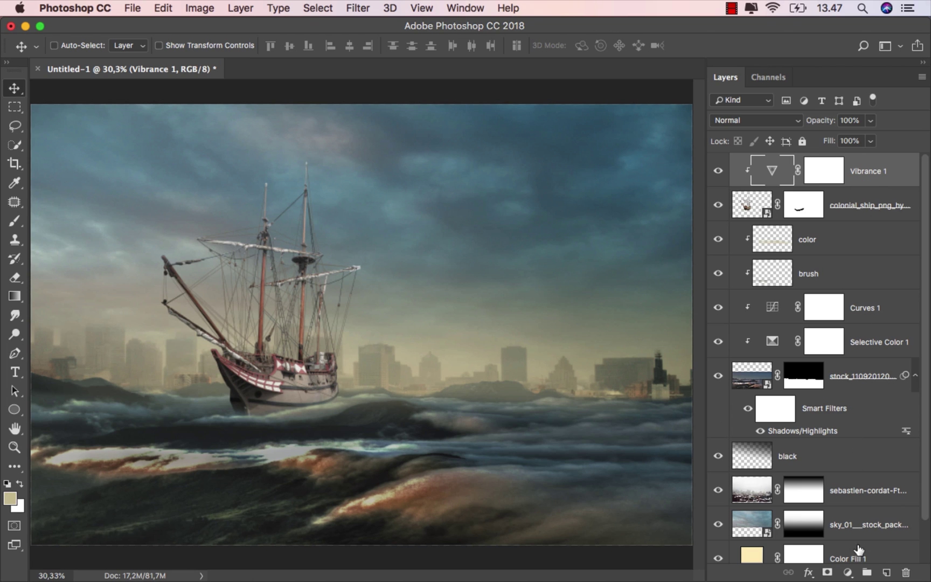
left_click(847, 572)
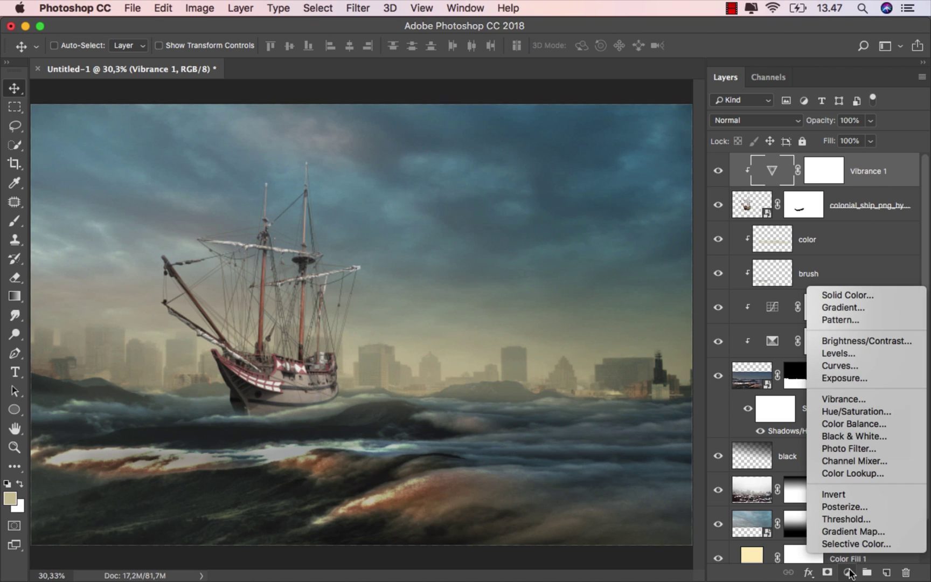
left_click(873, 353)
left_click(600, 517)
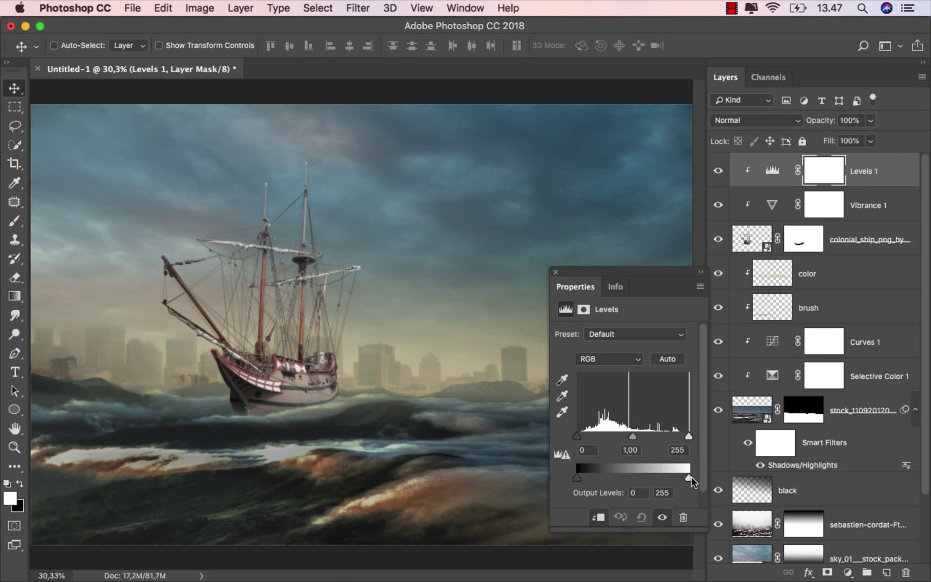
left_click_drag(690, 476, 630, 473)
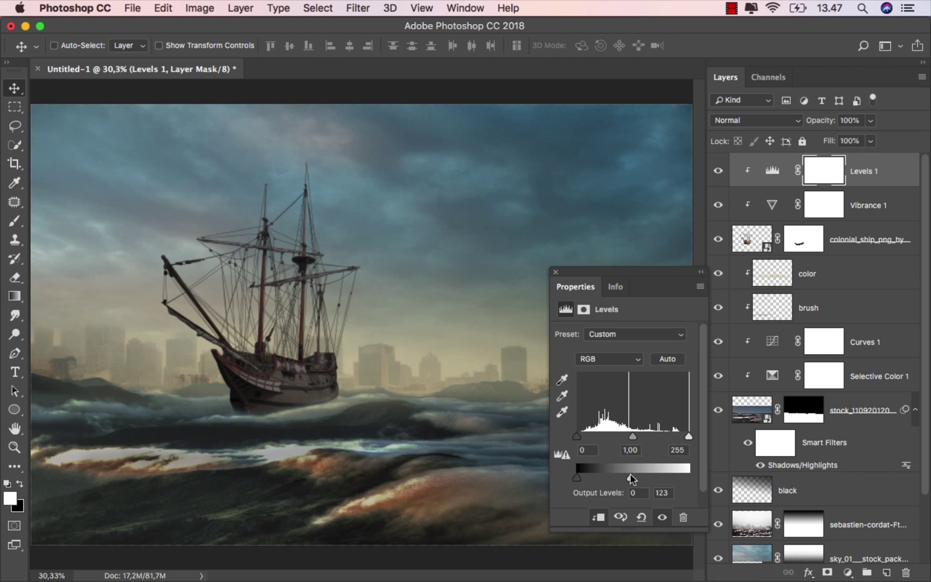
left_click(556, 273)
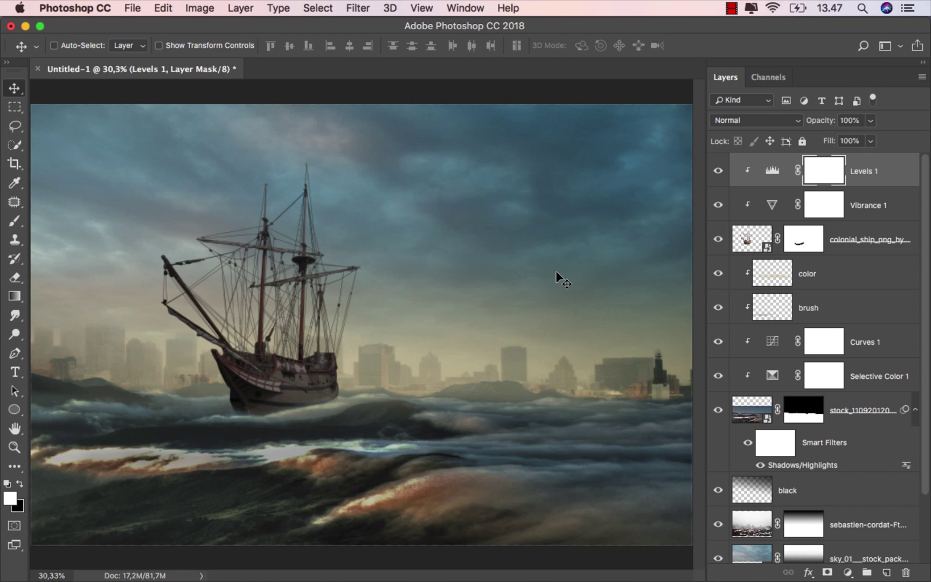
left_click(719, 171)
left_click(719, 170)
Mask the Levels adjustment around the ship's stern with a black brush at 53% opacity, sized 800 px and 600 px.
left_click(21, 221)
left_click(61, 219)
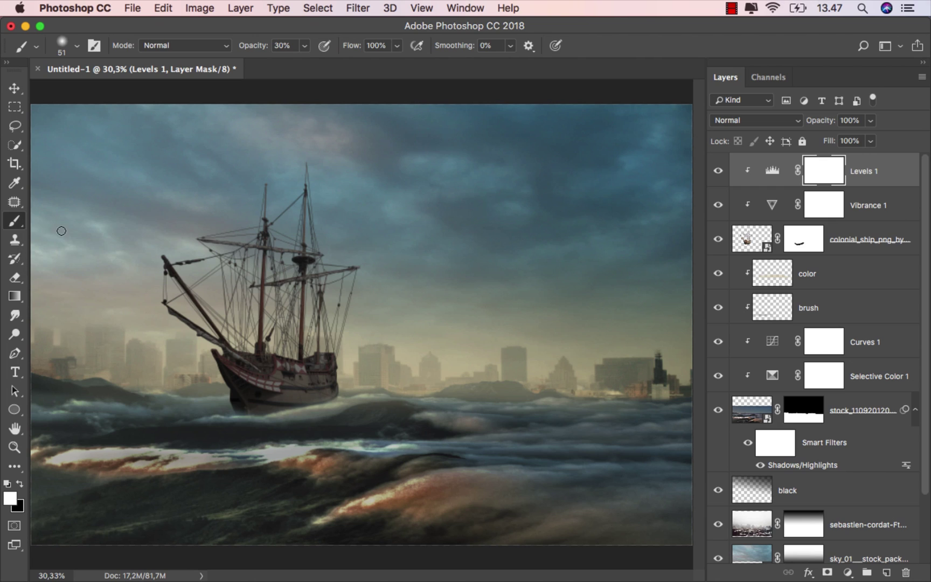
left_click(304, 46)
left_click(323, 46)
key("bracketright")
key("bracketright")
key("bracketright")
key("bracketright")
key("bracketright")
key("bracketright")
key("bracketright")
key("bracketright")
key("bracketright")
left_click(353, 371)
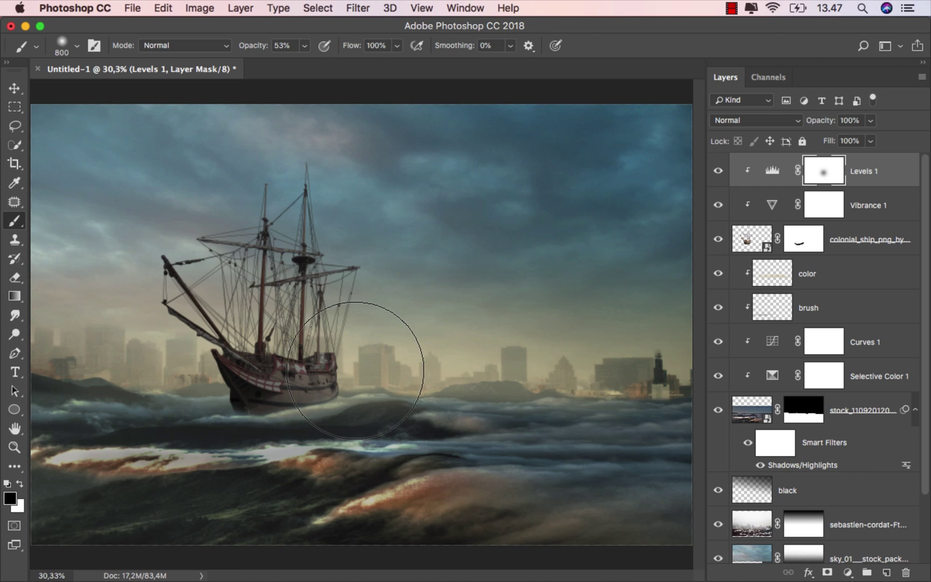
key("bracketright")
key("bracketleft")
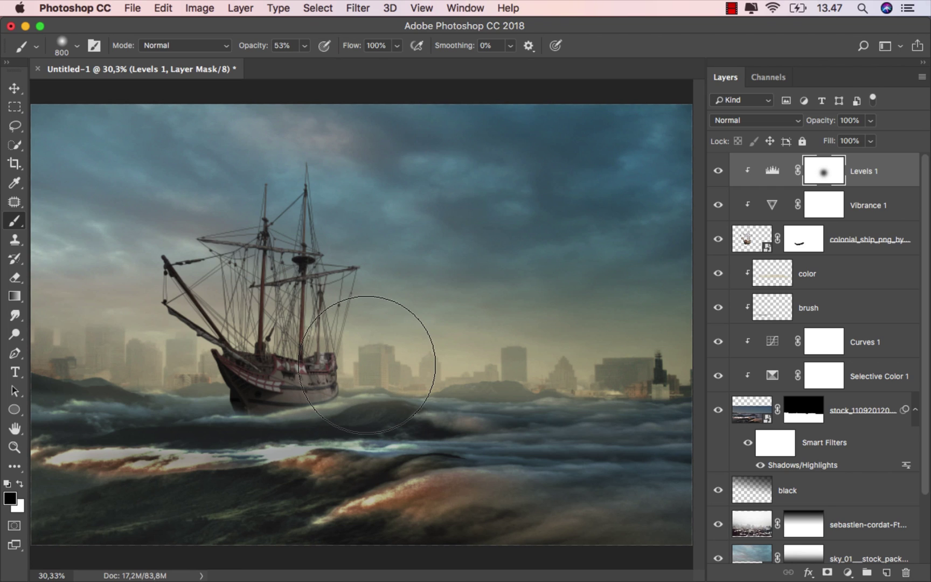
left_click(350, 366)
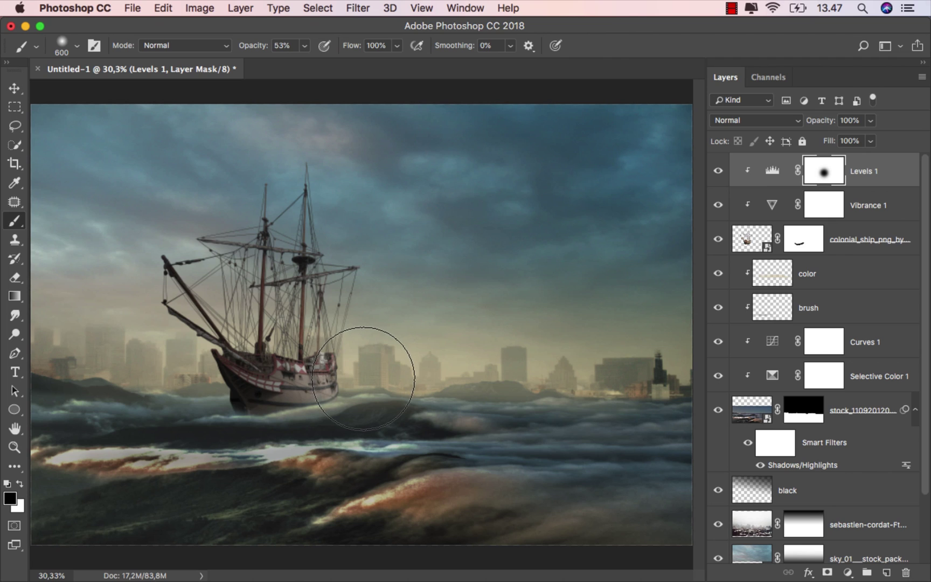
key("bracketleft")
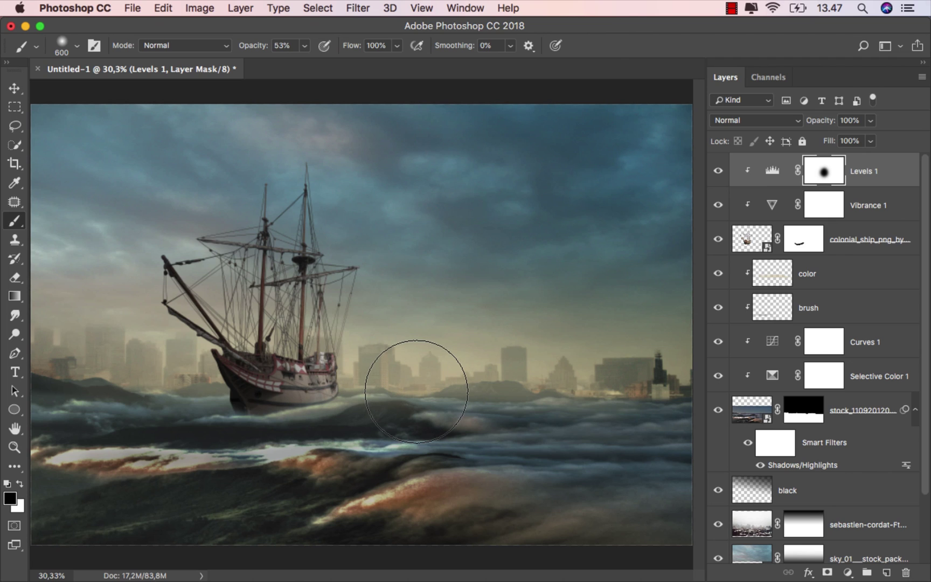
left_click(870, 175)
key("v")
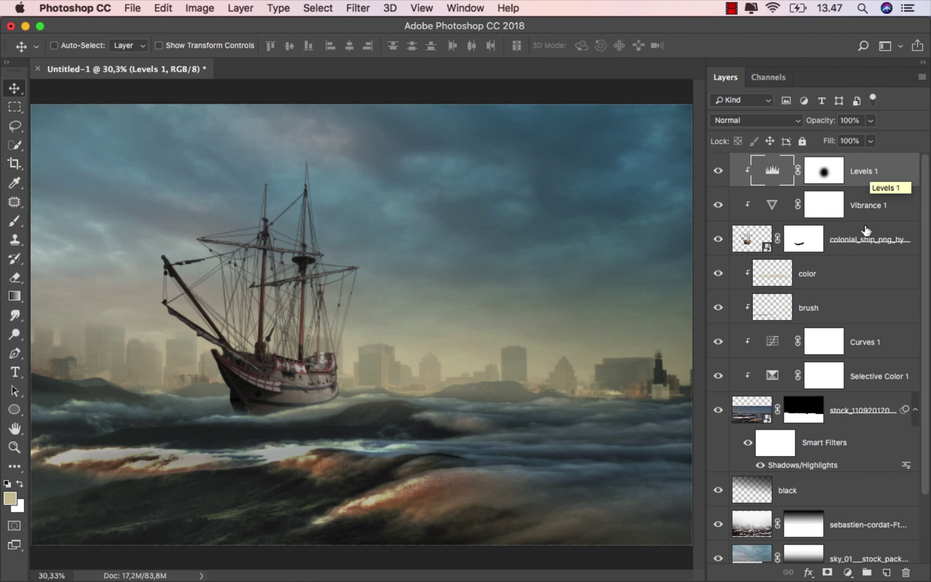
Add a Color Balance adjustment clipped to the ship and set the midtones' cyan-red balance to -10.
left_click(847, 572)
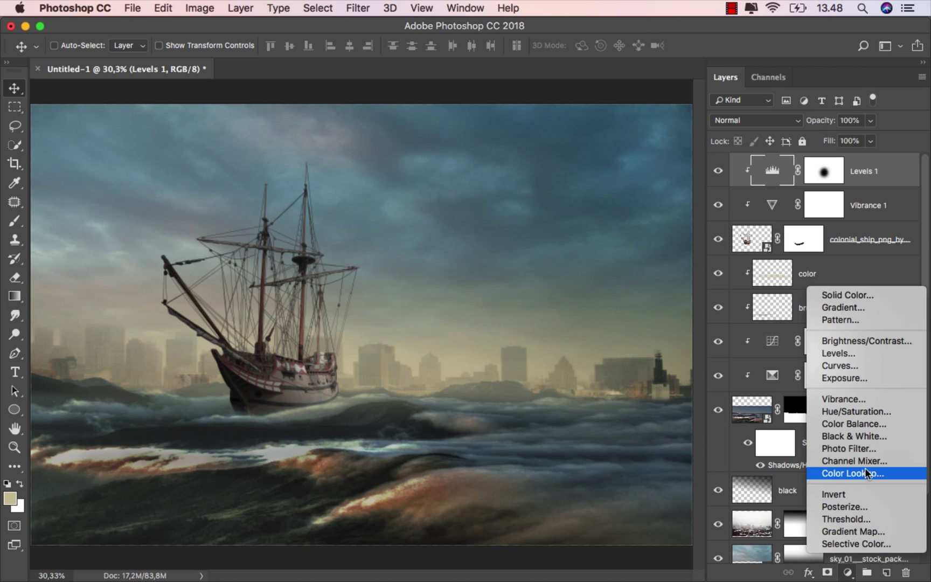
left_click(875, 425)
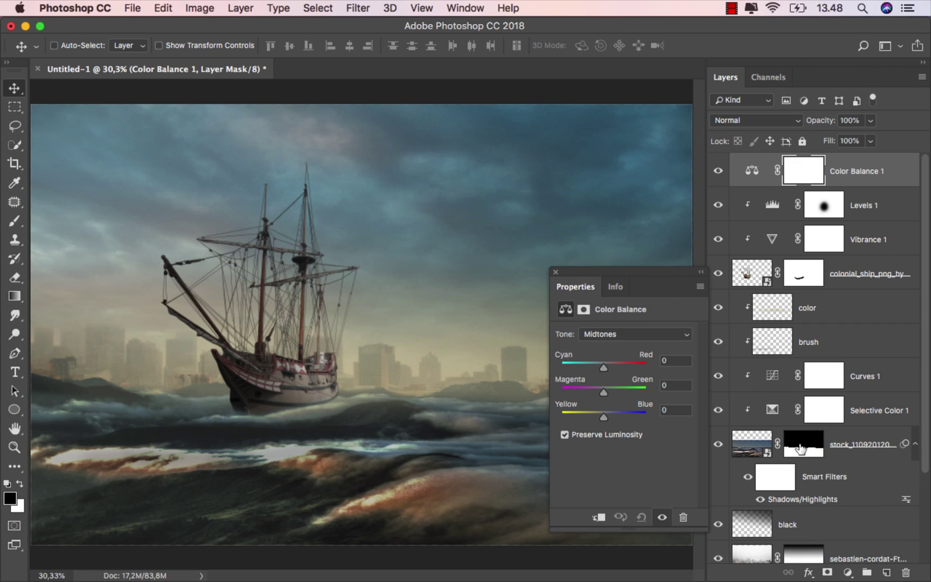
left_click(597, 516)
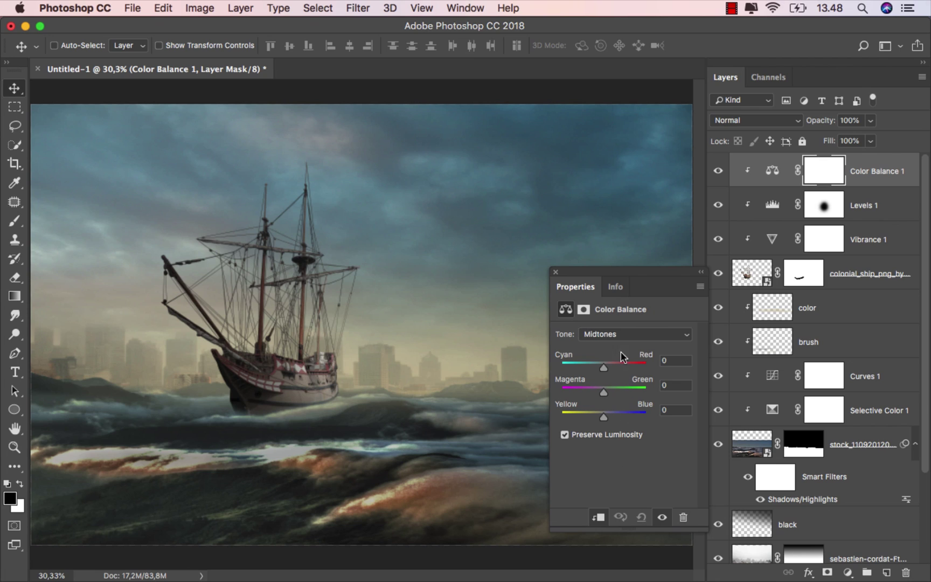
left_click(617, 333)
left_click(617, 333)
left_click_drag(603, 367, 599, 369)
Set the Color Balance highlights' yellow-blue value to +14, and compare the image with the adjustment hidden.
left_click(622, 338)
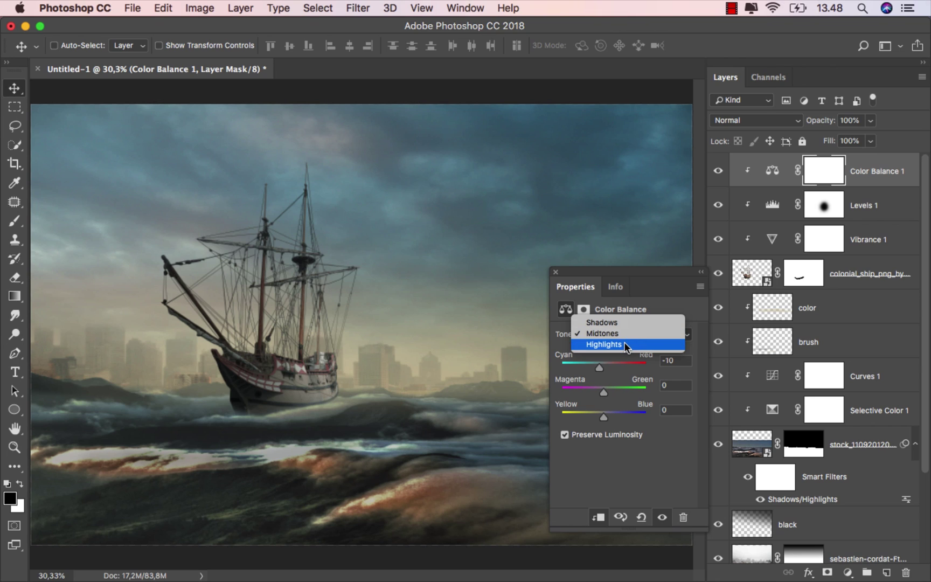
left_click(625, 344)
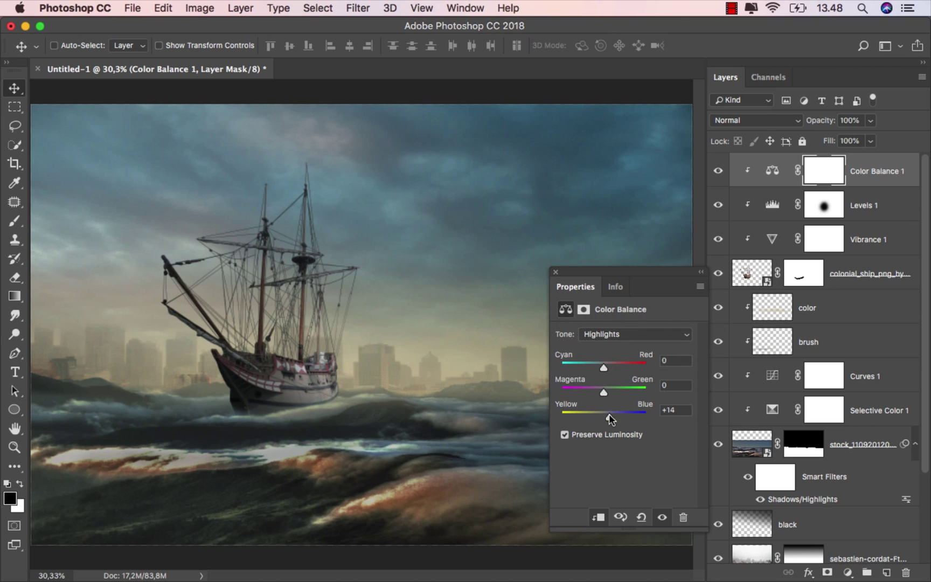
left_click(556, 273)
left_click(719, 171)
left_click(719, 171)
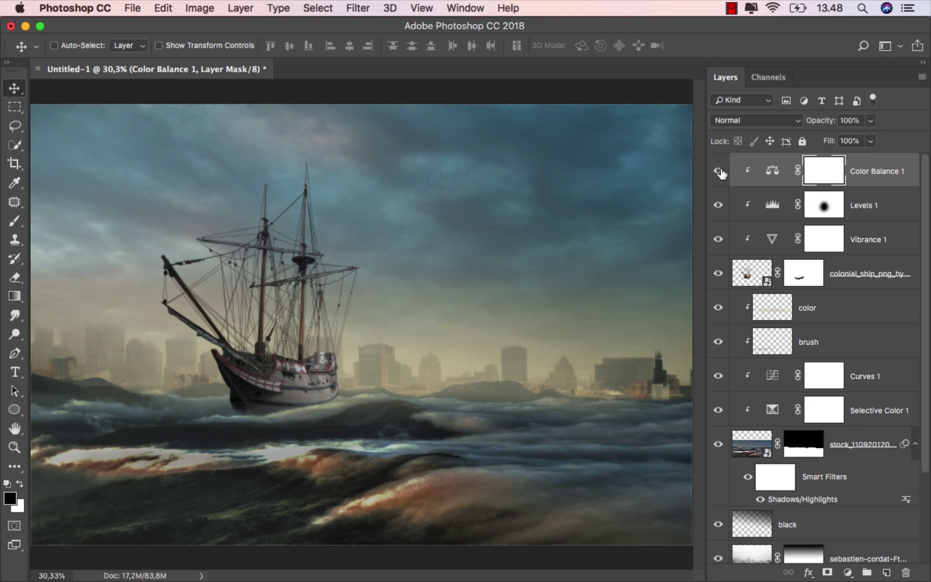
key("super+2")
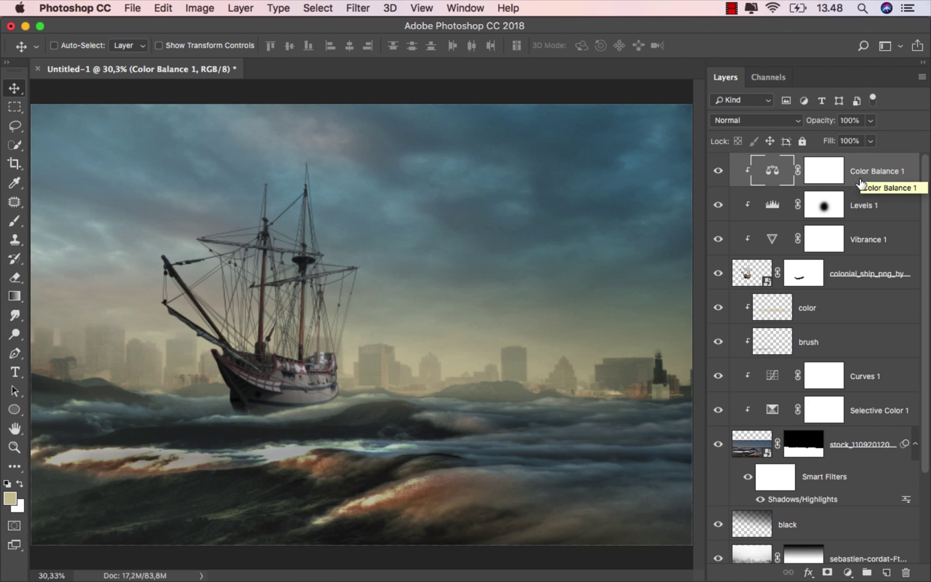
Create a new layer named shadow directly beneath the ship layer.
left_click(843, 314)
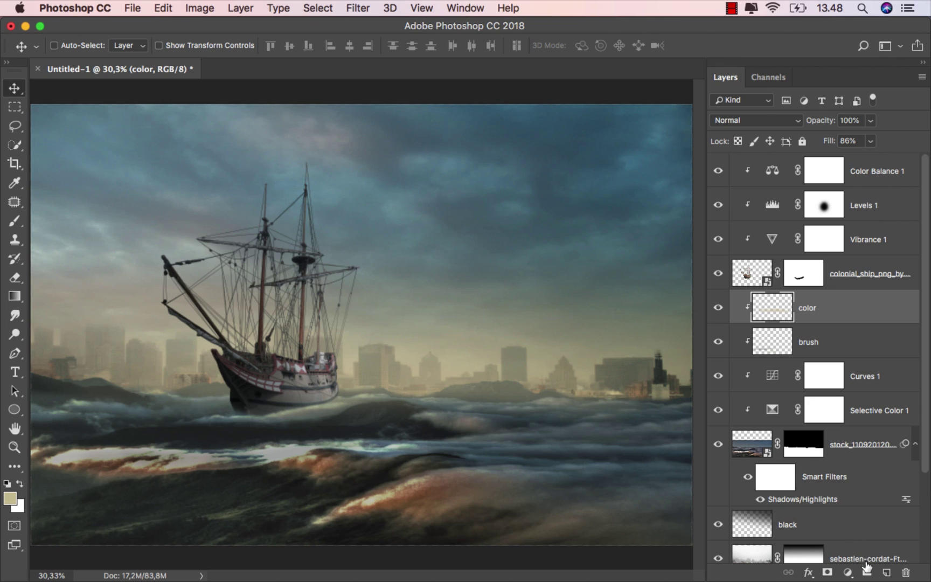
left_click(885, 572)
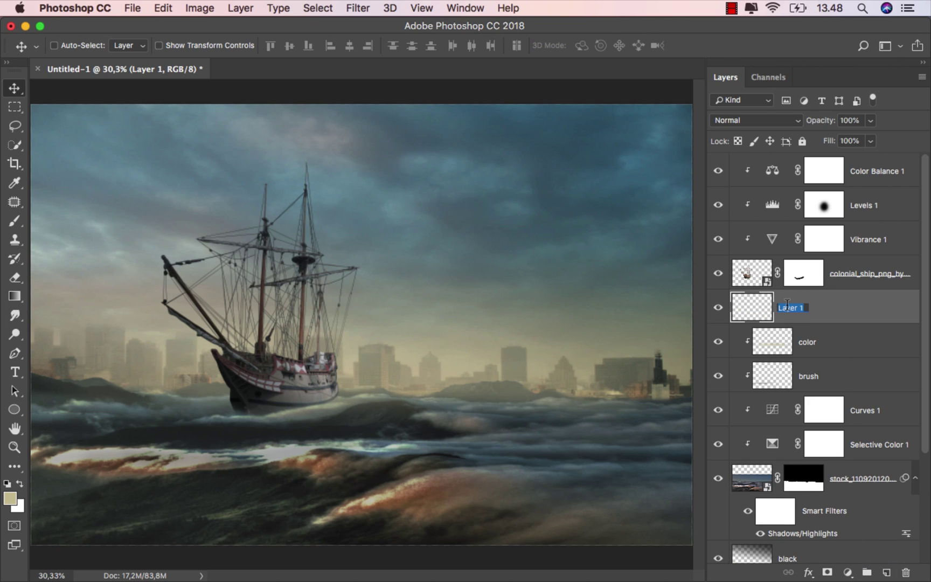
type("shadow")
key("Return")
Paint a shadow on the waves below the hull with an 80 px black brush at 53% opacity.
left_click_drag(14, 222, 38, 222)
left_click(7, 484)
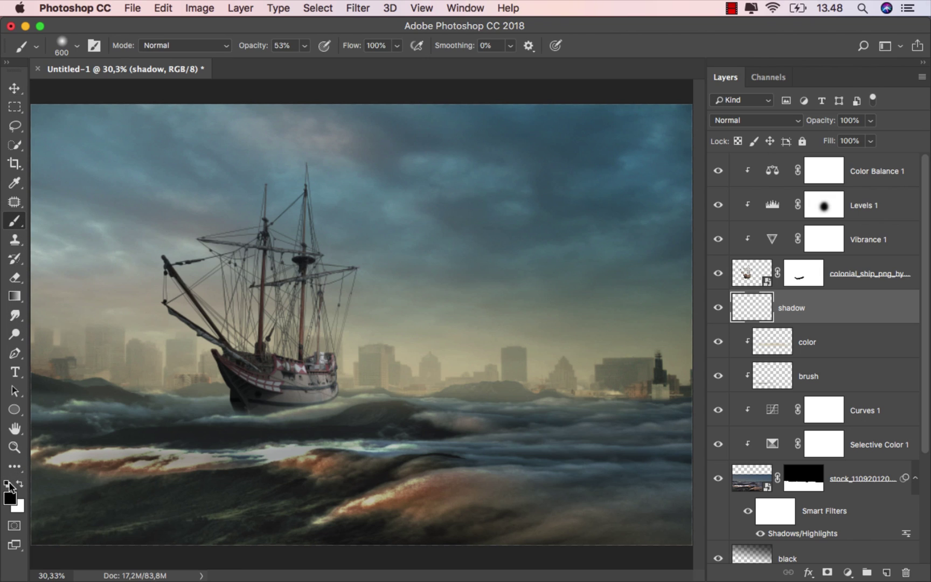
key("bracketleft")
key("bracketleft")
key("bracketleft")
key("bracketleft")
key("bracketleft")
key("bracketleft")
key("bracketleft")
key("bracketleft")
key("bracketleft")
key("bracketleft")
mouse_move(252, 405)
left_mouse_down()
mouse_move(308, 400)
mouse_move(87, 439)
left_mouse_up()
key("super+z")
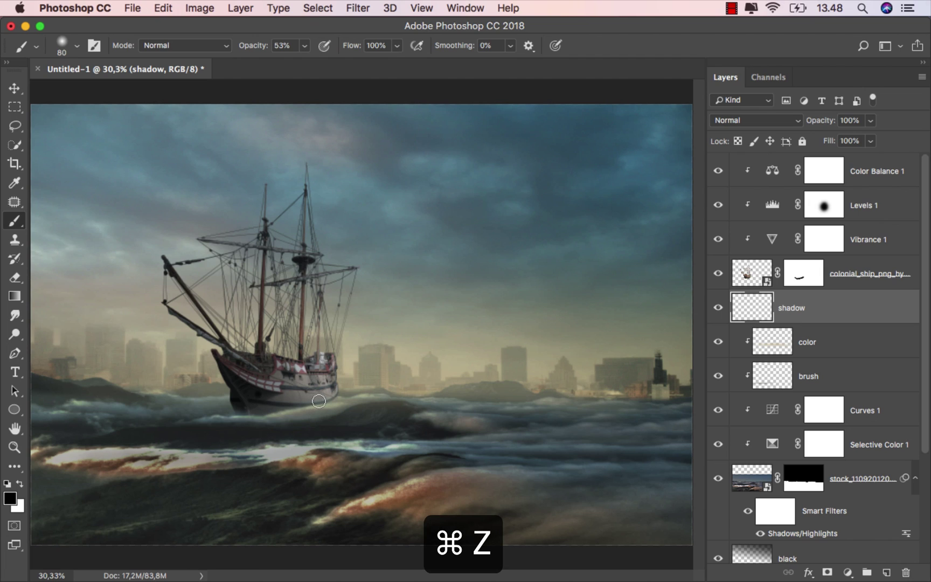
mouse_move(322, 397)
left_mouse_down()
mouse_move(42, 450)
mouse_move(277, 404)
mouse_move(223, 424)
left_mouse_up()
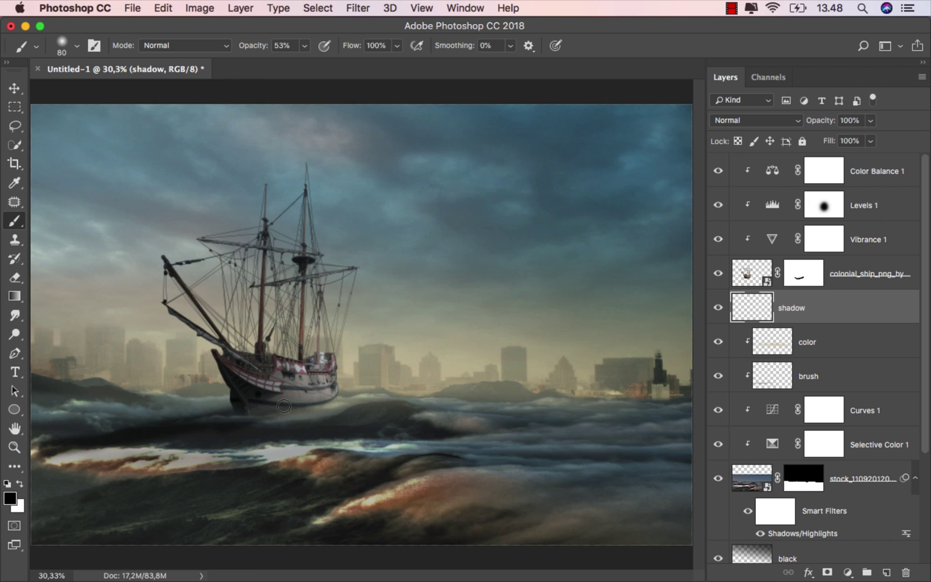
mouse_move(330, 392)
left_mouse_down()
mouse_move(269, 412)
mouse_move(36, 452)
mouse_move(299, 397)
left_mouse_up()
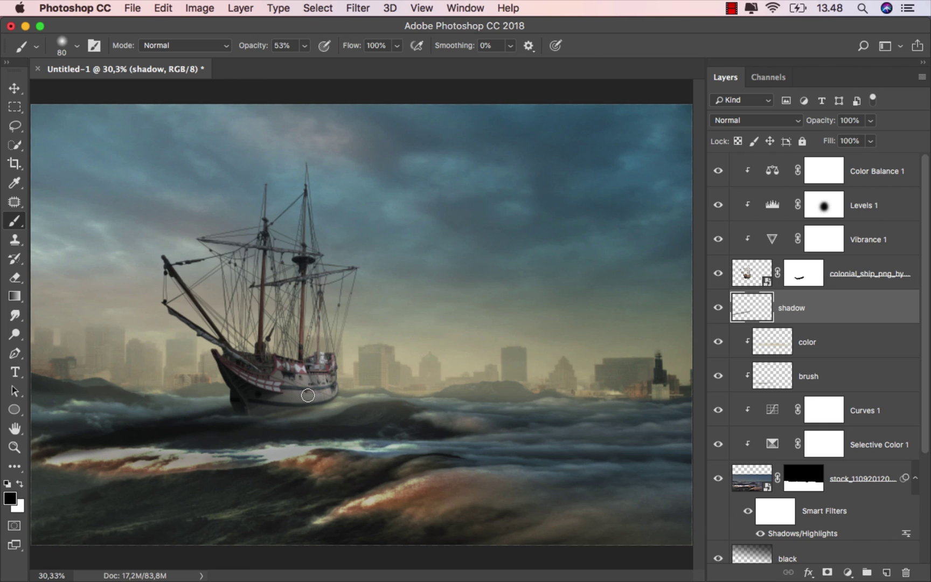
Add a mask to the shadow layer, soften it with a 23% black brush at 364 px and 191 px, and compare it hidden.
left_click(827, 572)
left_click(141, 392, "ctrl+alt")
left_click_drag(141, 391, 237, 200)
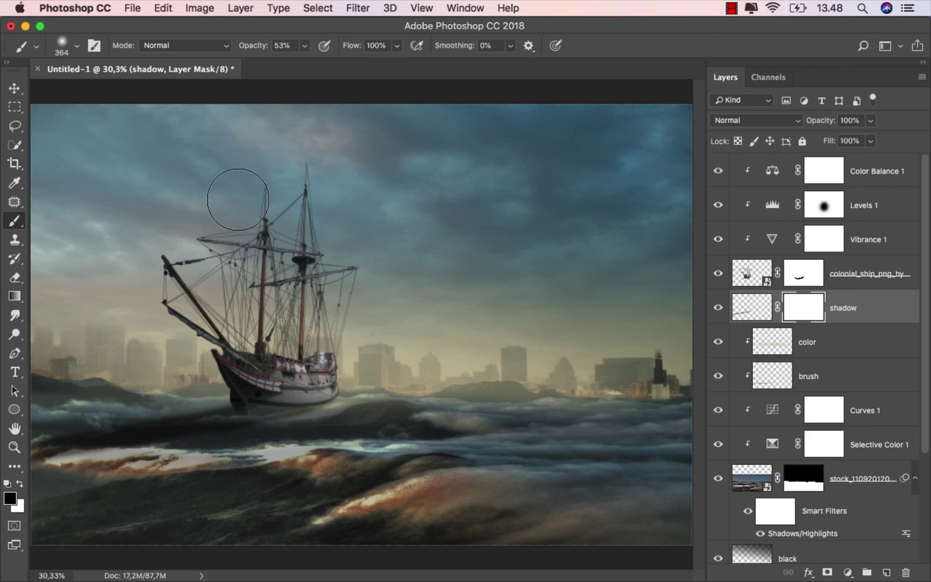
left_click(305, 45)
left_click_drag(305, 63, 282, 63)
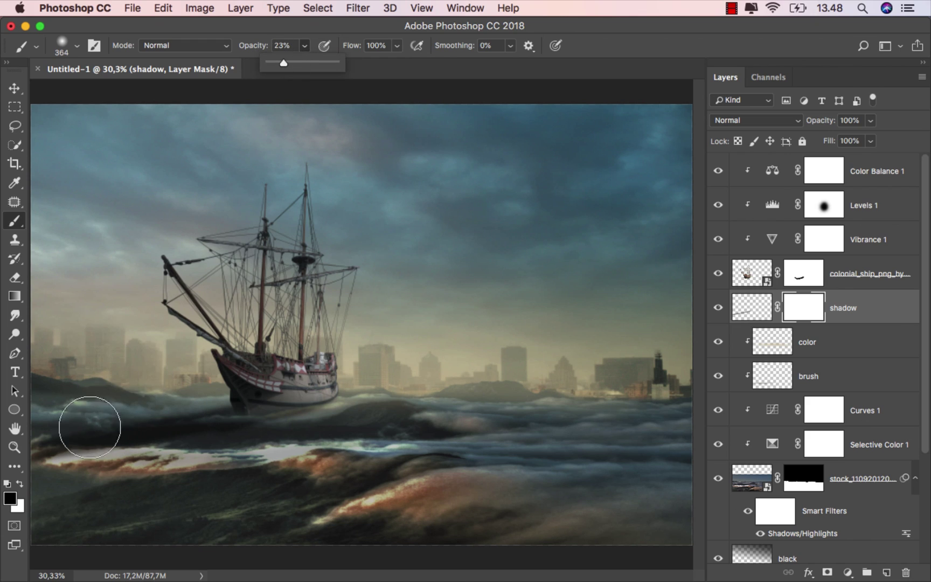
left_click_drag(89, 427, 114, 426)
mouse_move(52, 454)
left_mouse_down()
mouse_move(145, 416)
mouse_move(175, 393)
mouse_move(170, 386)
mouse_move(235, 390)
mouse_move(192, 396)
mouse_move(262, 388)
mouse_move(153, 409)
mouse_move(287, 430)
mouse_move(187, 461)
left_mouse_up()
left_click_drag(327, 424, 312, 423)
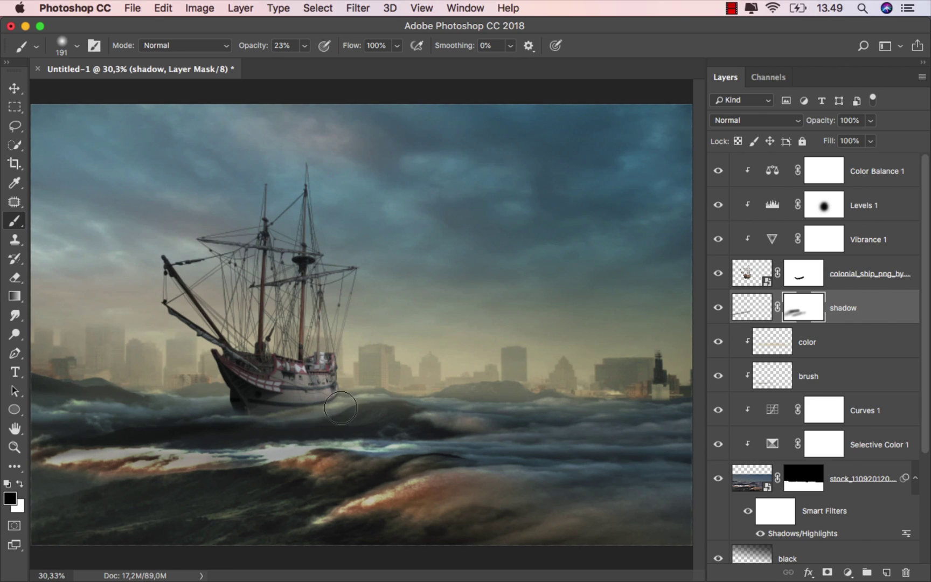
mouse_move(155, 453)
left_mouse_down()
mouse_move(125, 451)
mouse_move(195, 439)
mouse_move(64, 462)
mouse_move(173, 444)
left_mouse_up()
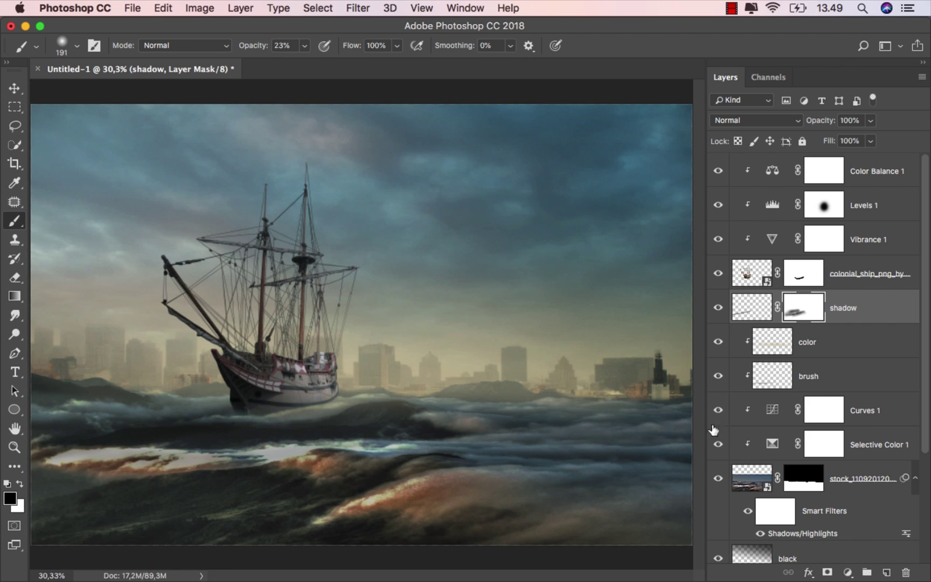
left_click(716, 308)
left_click(716, 308)
left_click(716, 308)
left_click(716, 308)
key("v")
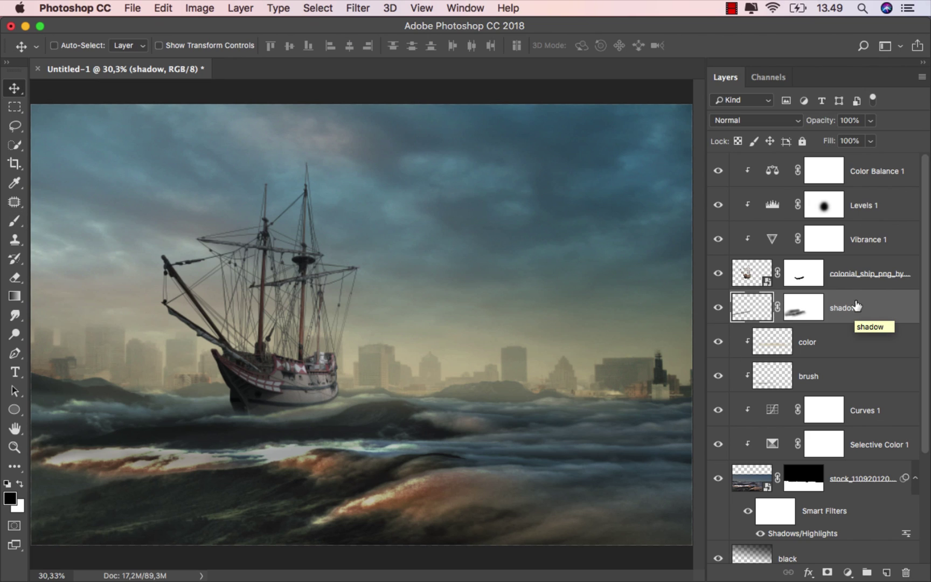
Add a new layer above the Color Balance adjustment, clip it to the ship, and name it color.
left_click(864, 173)
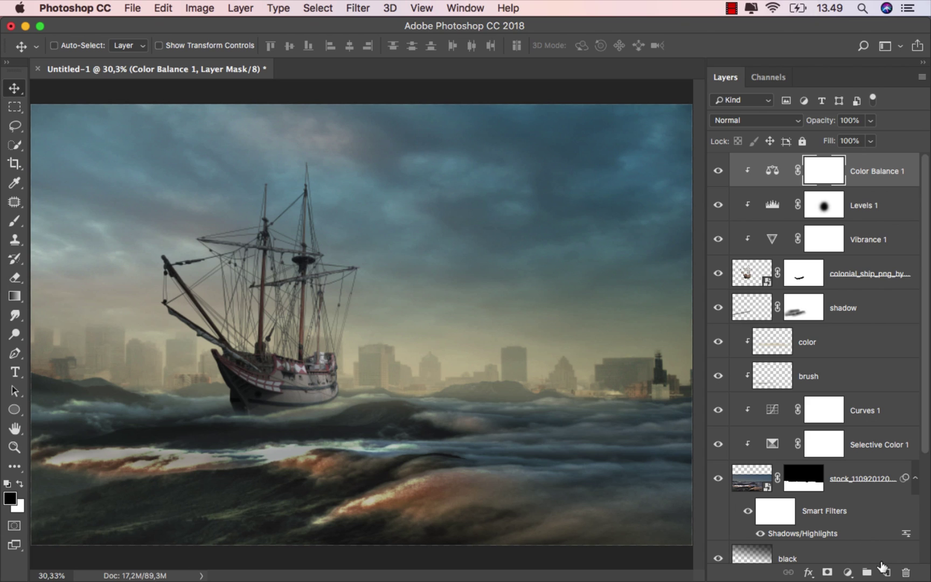
left_click(885, 571)
right_click(811, 163)
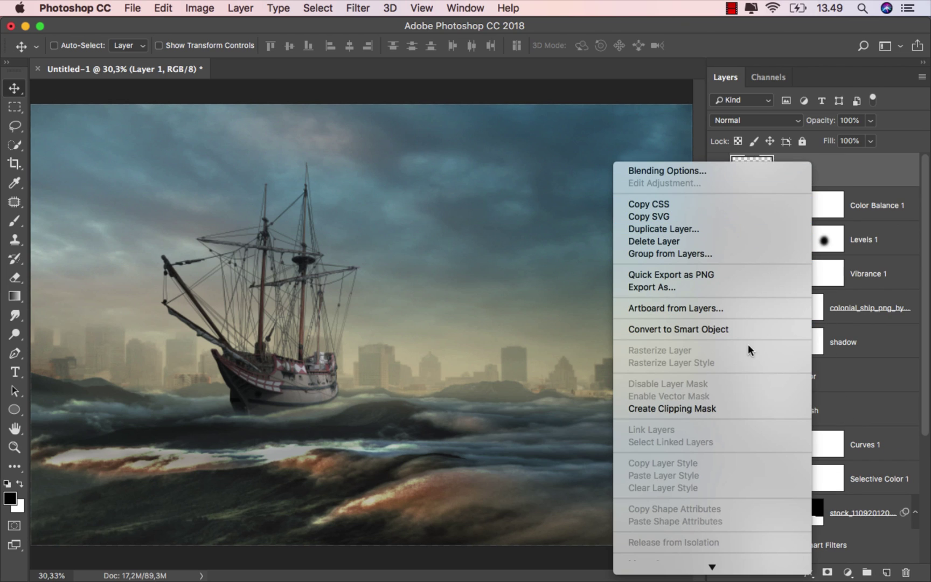
left_click(729, 408)
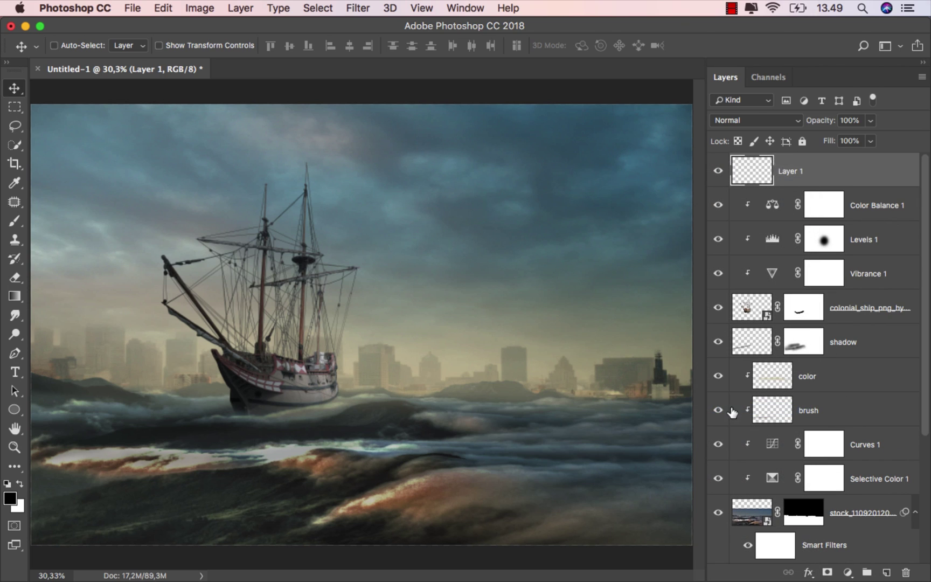
double_click(810, 171)
type("color")
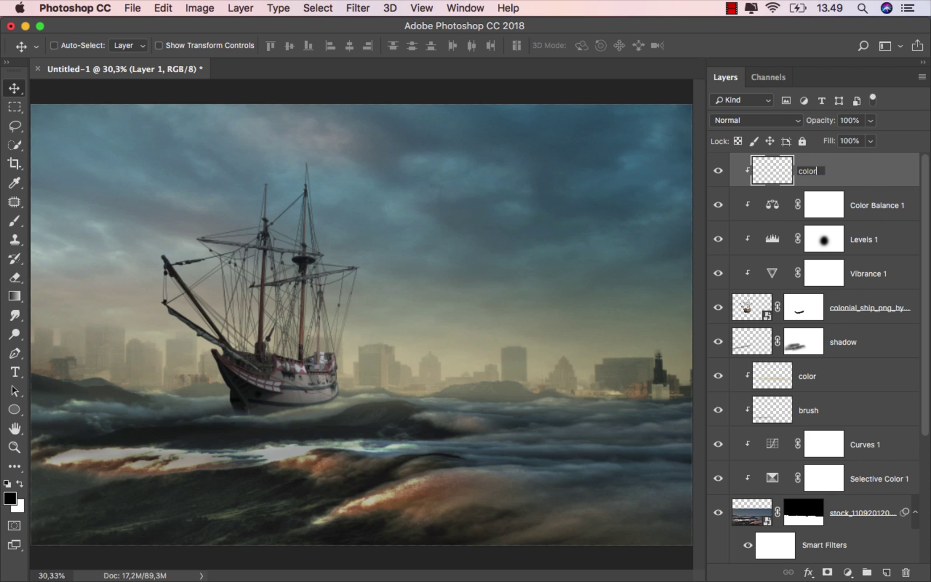
key("Return")
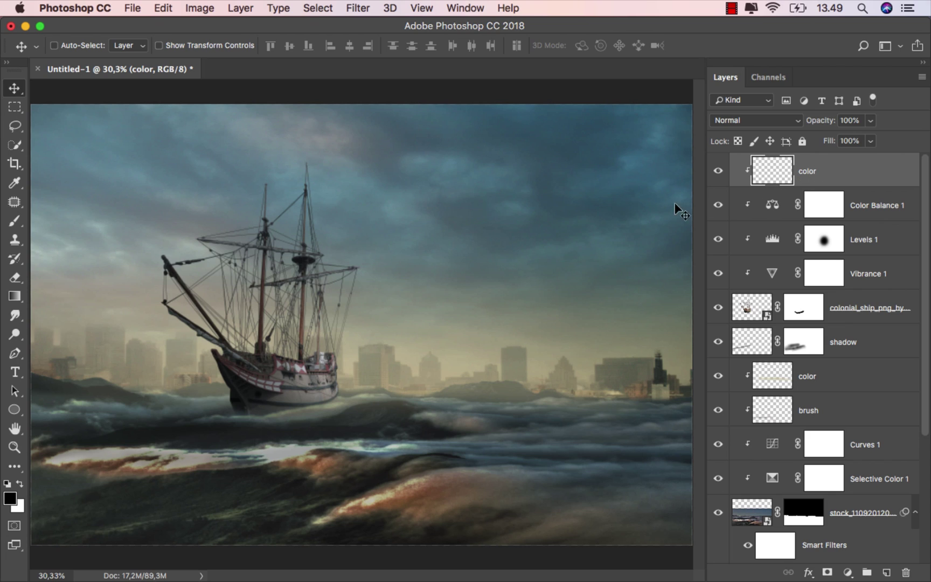
Paint beige sampled from the hazy skyline over the ship's stern with a 453 px brush at 23% opacity, and compare with the layer hidden.
left_click(15, 221)
left_click(45, 223)
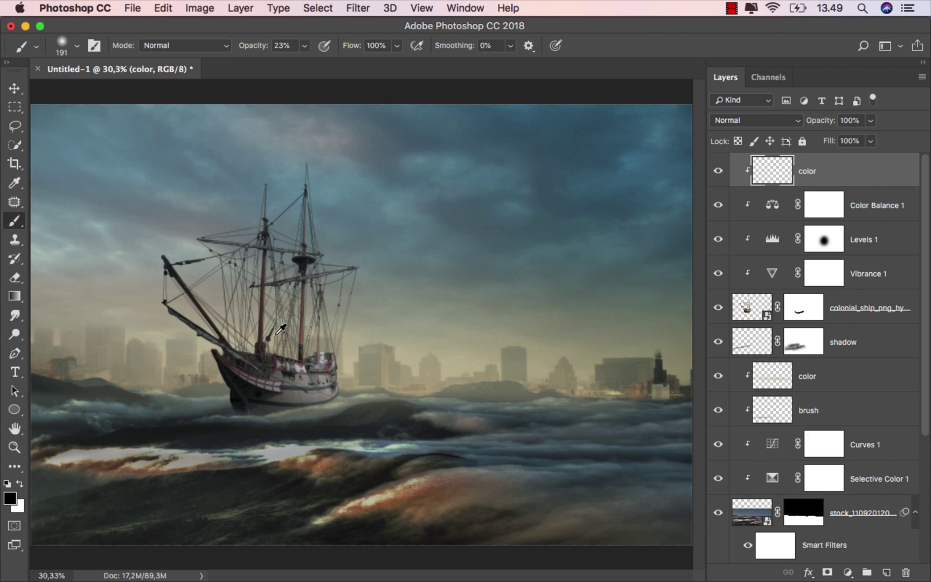
left_click(451, 355, "alt")
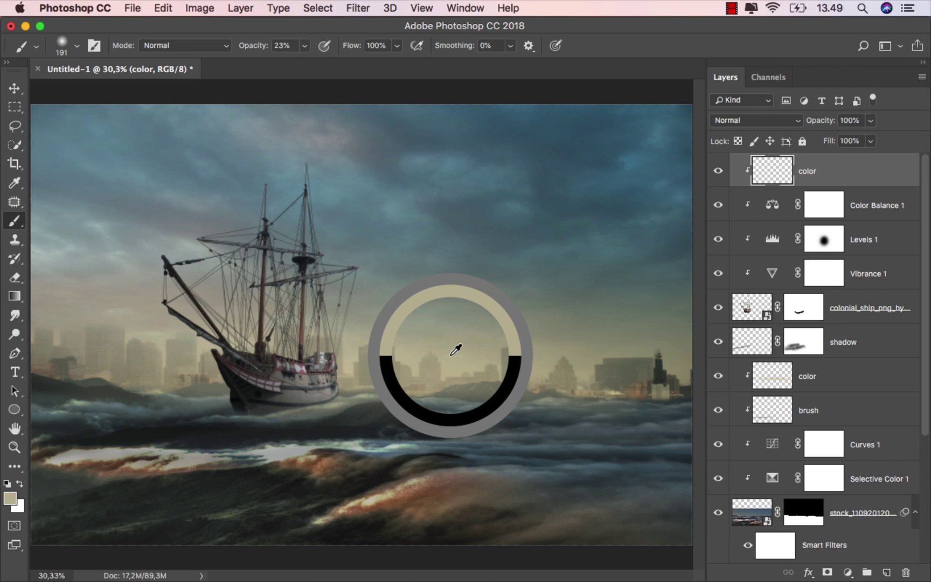
mouse_move(373, 348)
left_mouse_down()
mouse_move(402, 346)
mouse_move(395, 348)
left_mouse_up()
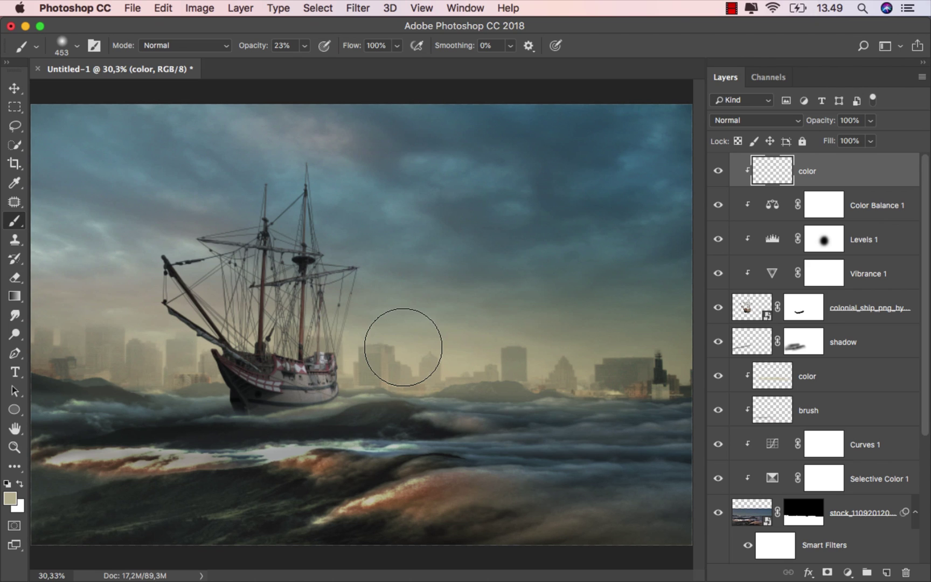
mouse_move(348, 374)
left_mouse_down()
mouse_move(336, 391)
mouse_move(358, 371)
mouse_move(350, 358)
mouse_move(344, 393)
mouse_move(356, 377)
left_mouse_up()
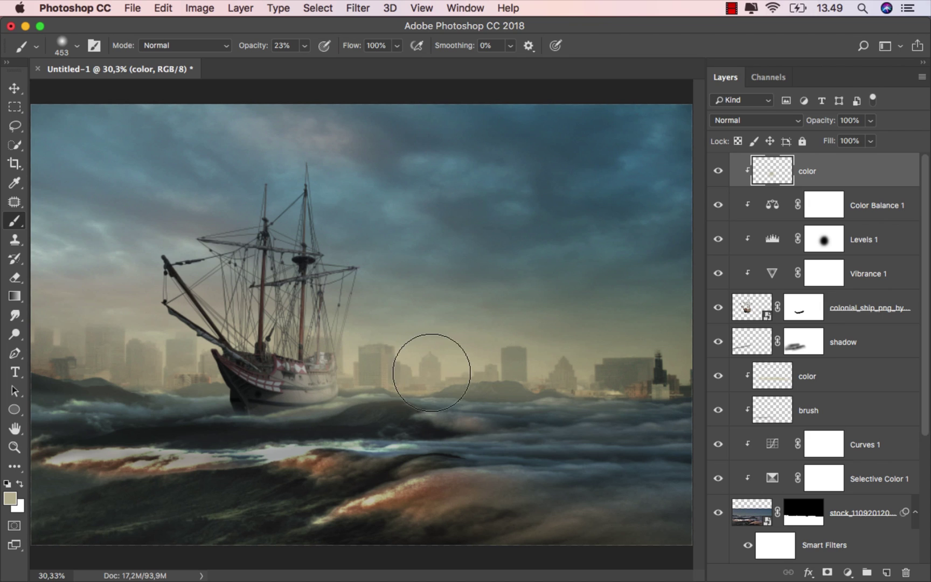
left_click(362, 375)
left_click(14, 88)
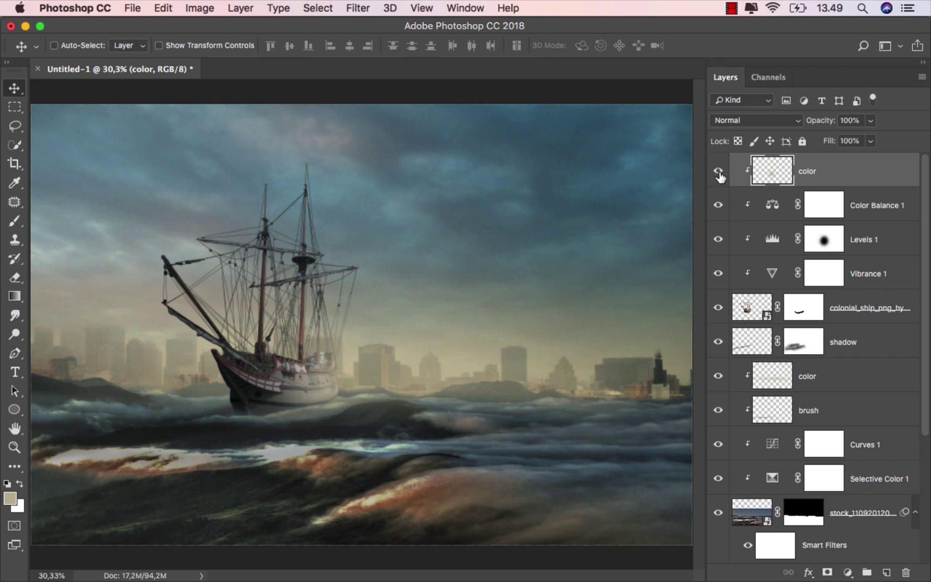
left_click(718, 171)
left_click(719, 172)
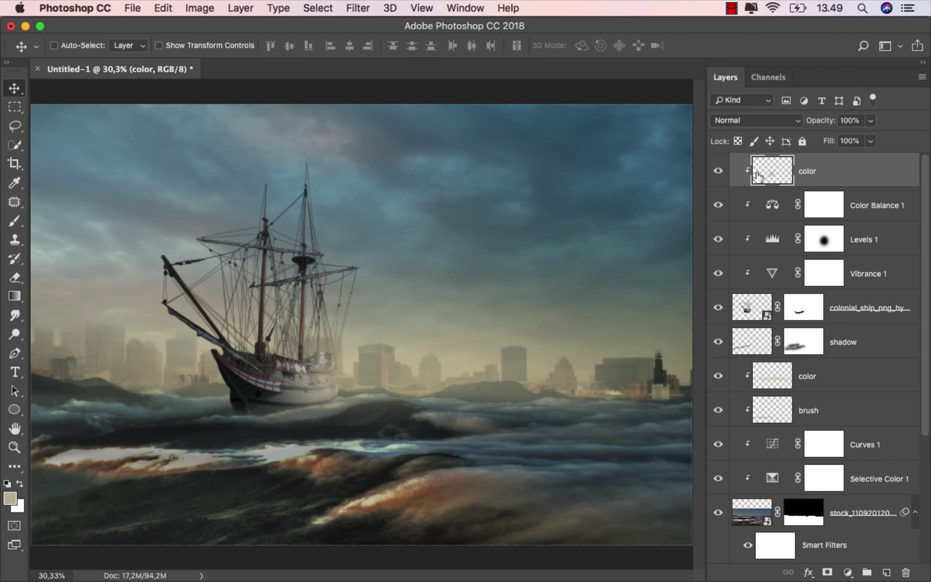
Lower the ship's color layer fill to 92% and add a Gradient Fill layer above it with the Black, White preset.
left_click(870, 141)
left_click_drag(868, 160, 863, 158)
left_click(847, 572)
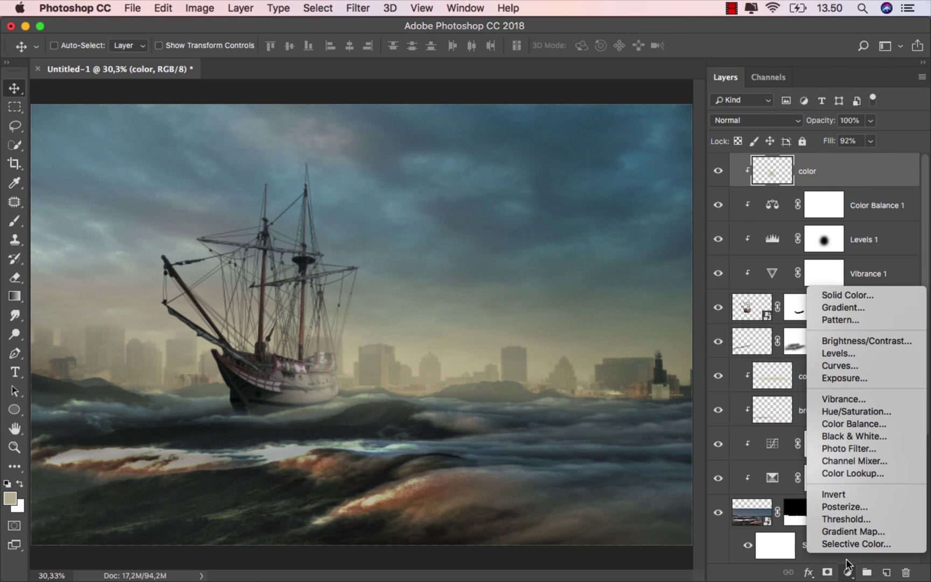
left_click(871, 308)
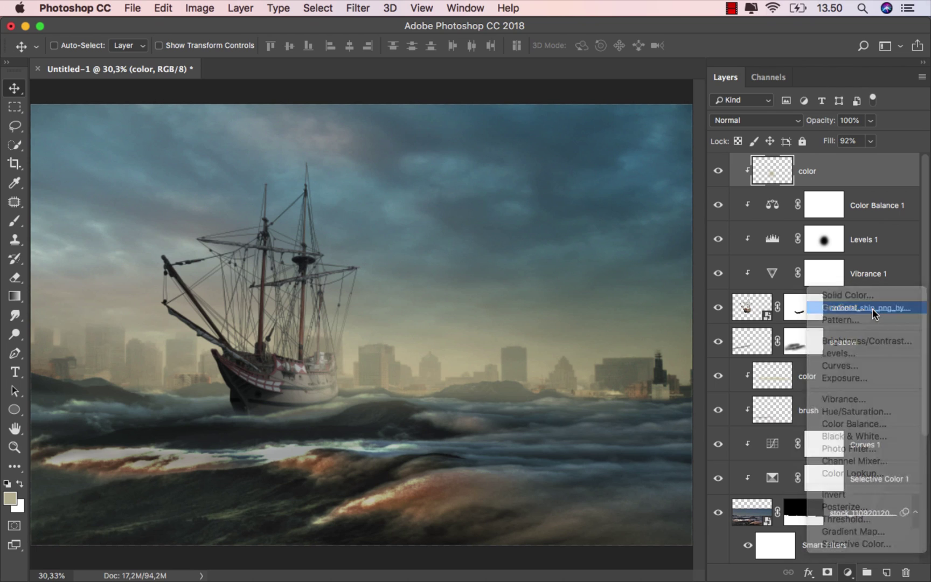
left_click(755, 289)
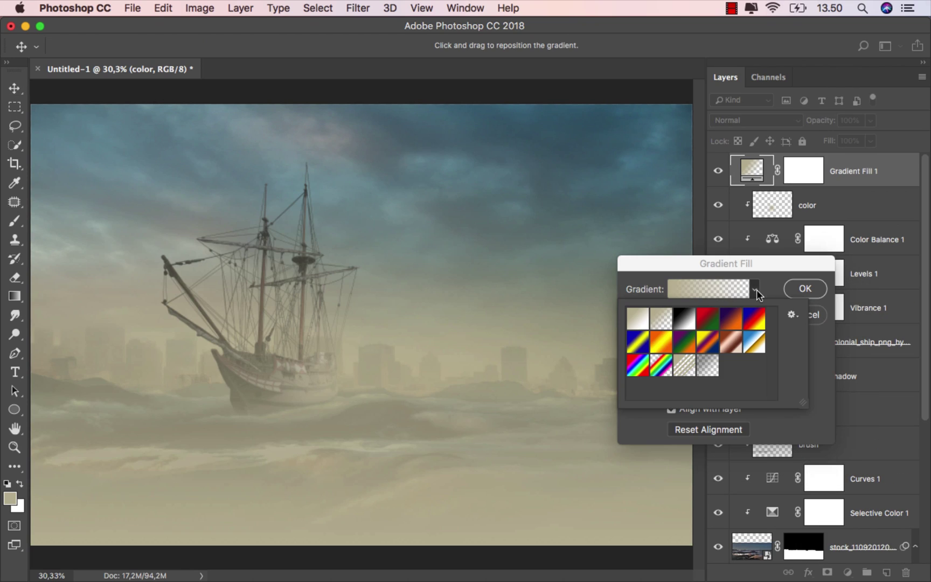
left_click(685, 321)
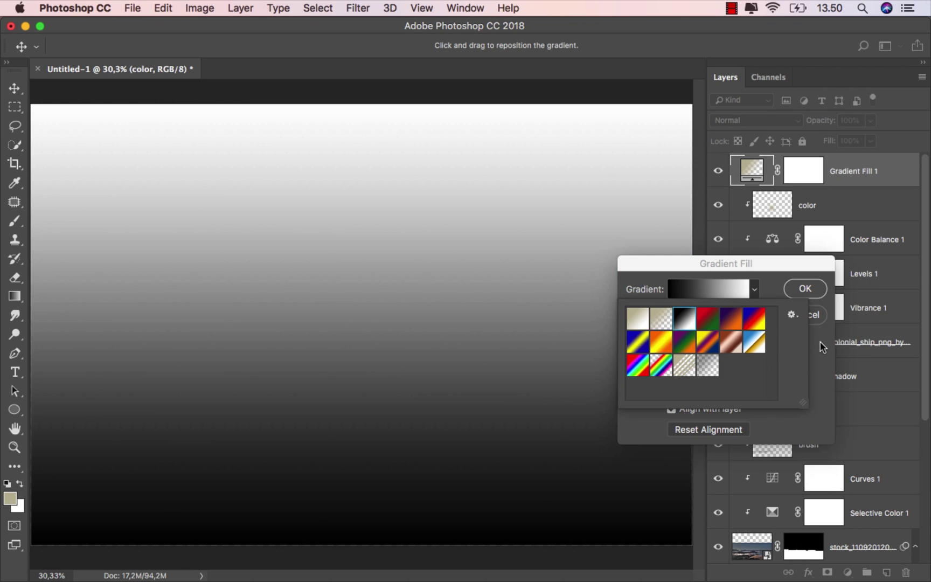
left_click(818, 345)
Make the gradient fill radial and reversed, and set its blend mode to Overlay.
left_click(695, 316)
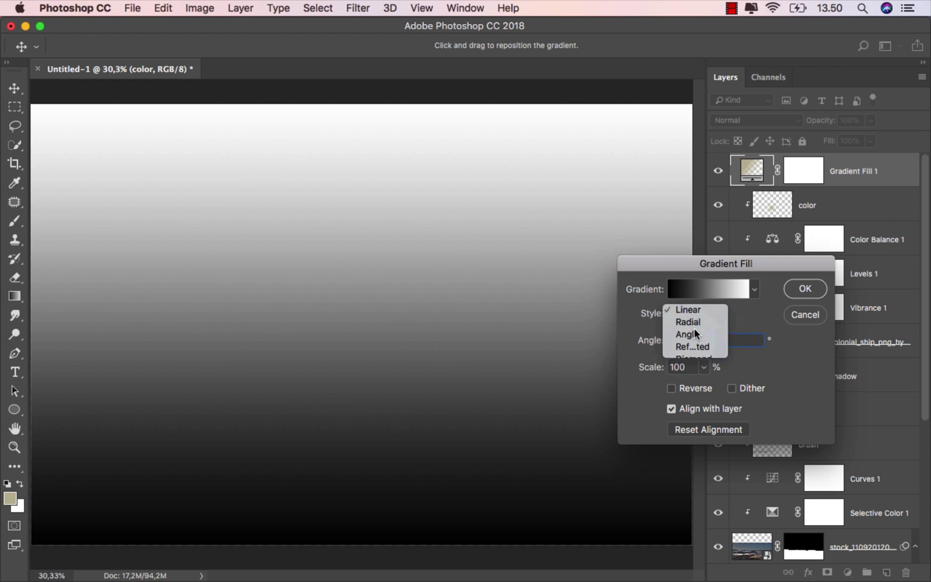
left_click(693, 326)
left_click(671, 388)
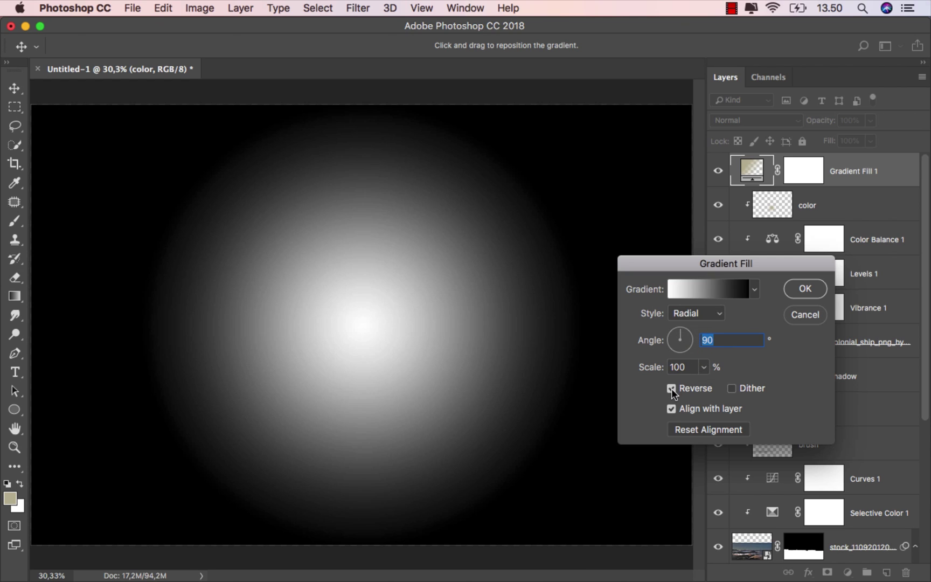
left_click(804, 289)
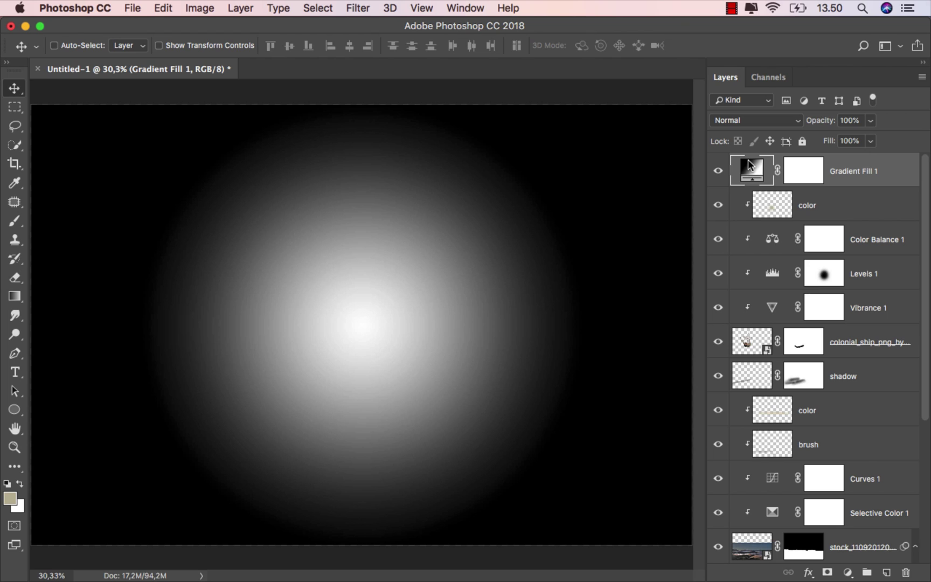
left_click(744, 128)
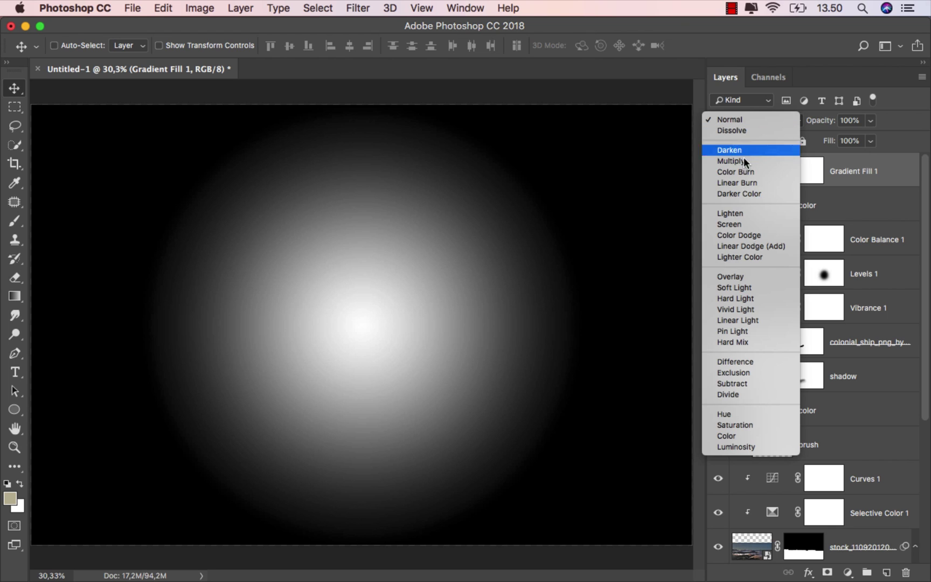
left_click(748, 276)
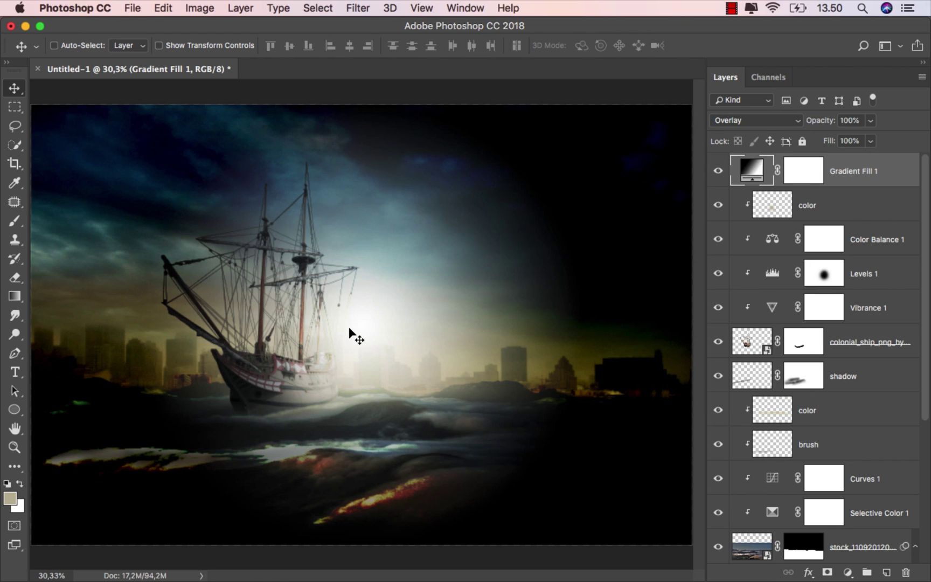
Reposition the gradient's bright centre low beside the ship's stern, with a 31° angle and 122% scale.
mouse_move(349, 328)
left_mouse_down()
mouse_move(291, 351)
mouse_move(345, 342)
mouse_move(353, 324)
left_mouse_up()
double_click(742, 178)
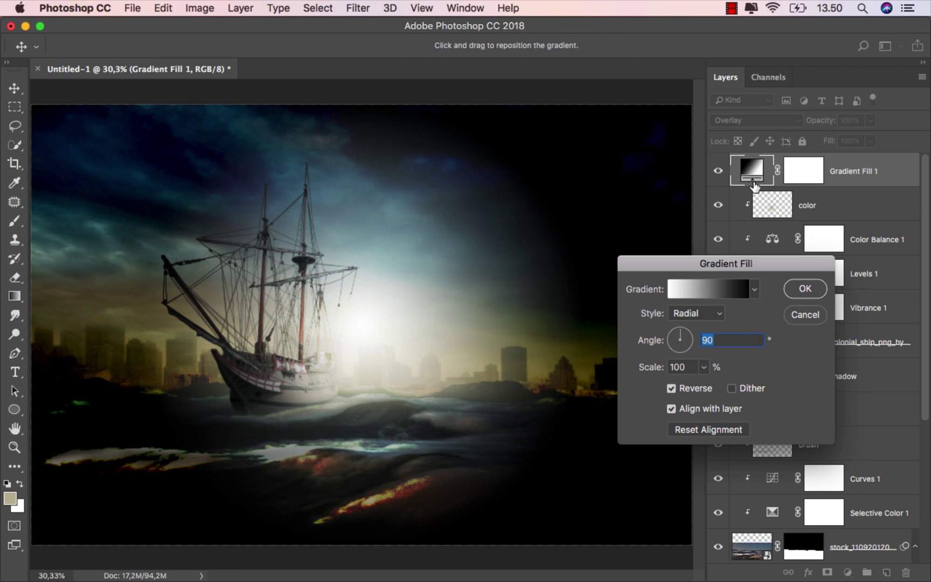
left_click_drag(374, 316, 375, 336)
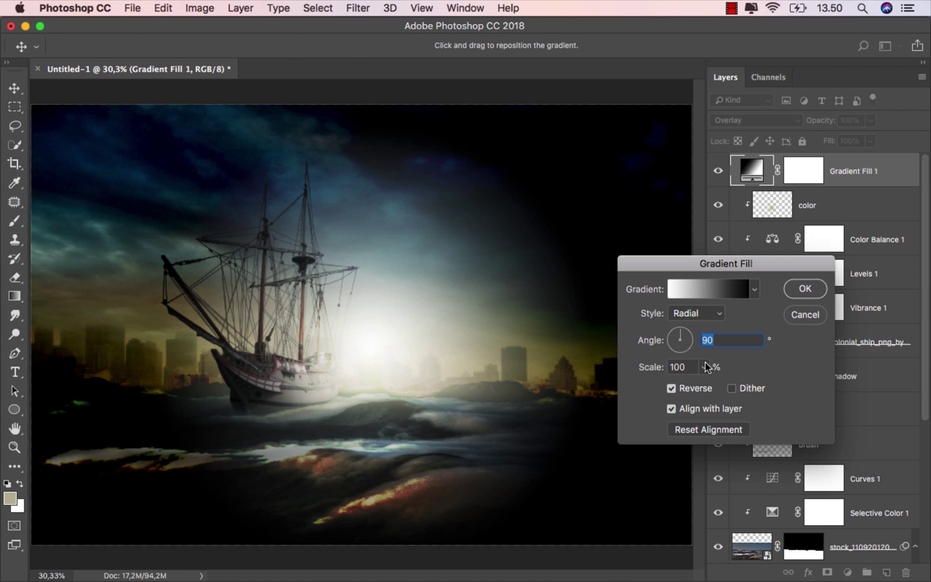
type("31")
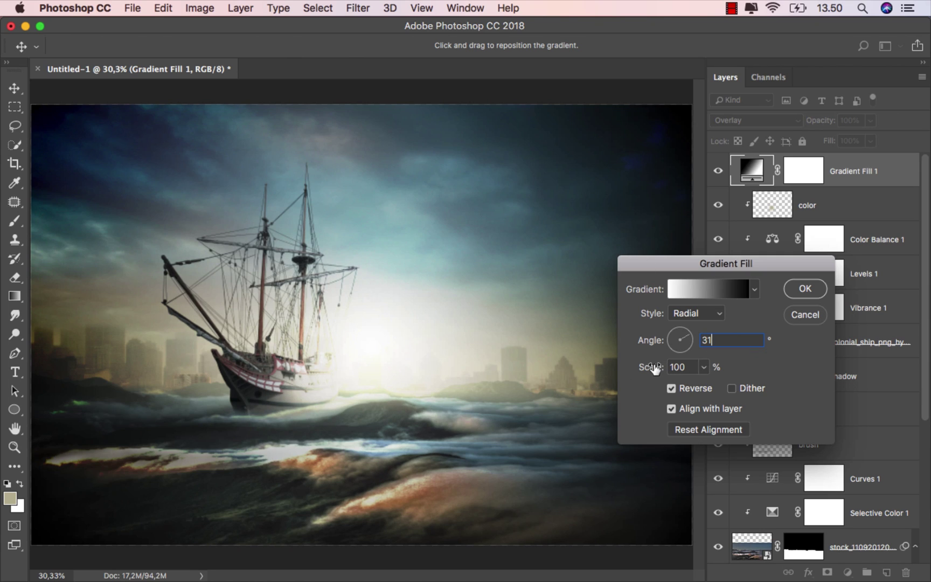
left_click_drag(651, 369, 664, 368)
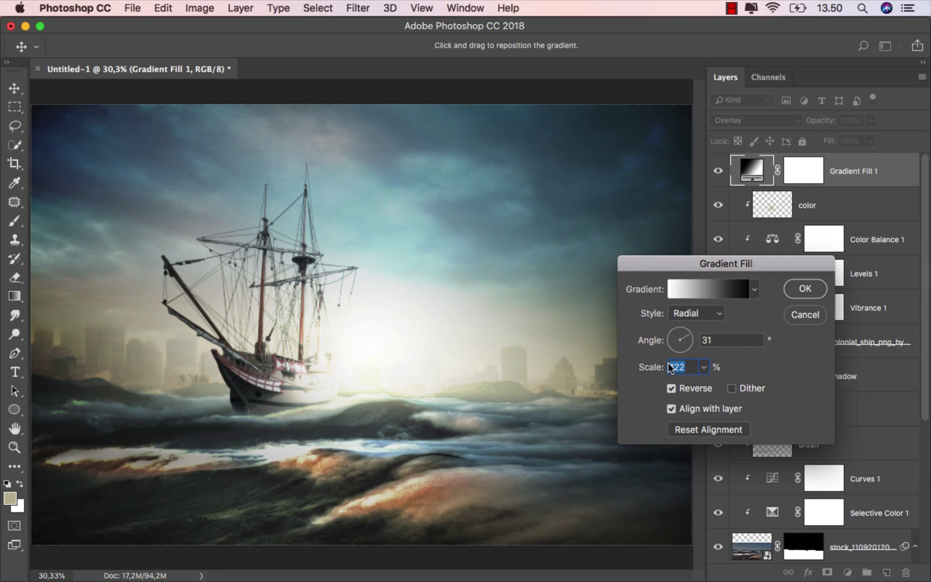
key("shift+Tab")
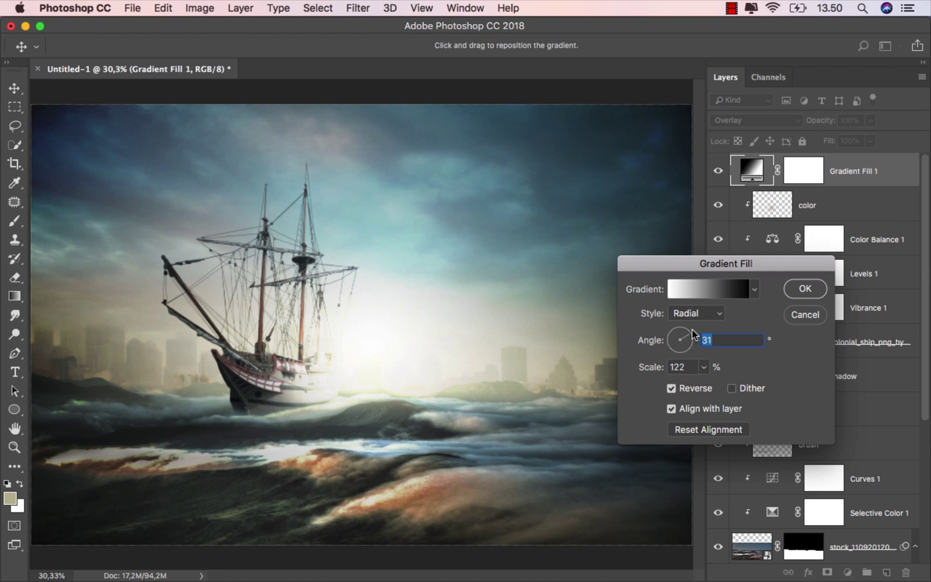
Change the gradient's black colour stop to a dark muted purple with a hue of 295°.
left_click(705, 290)
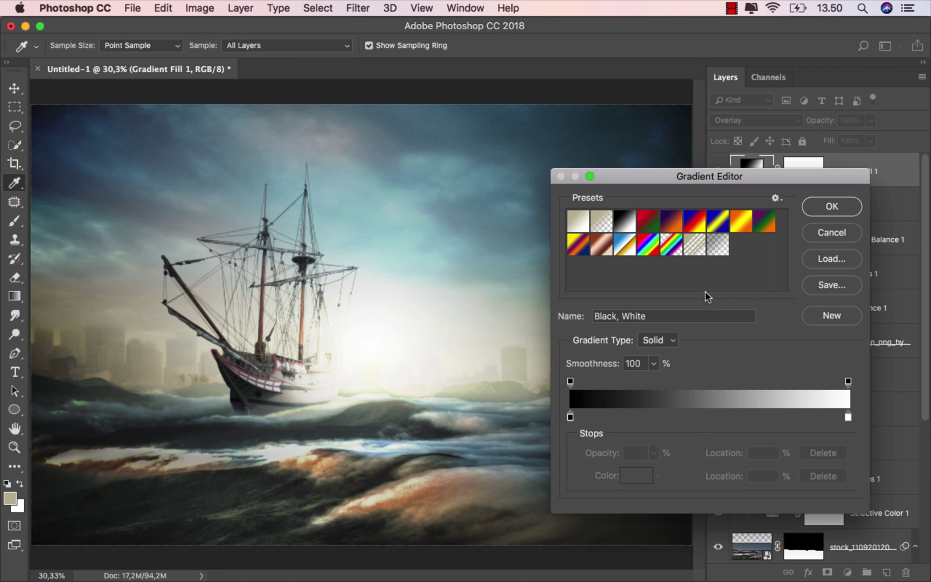
left_click(570, 417)
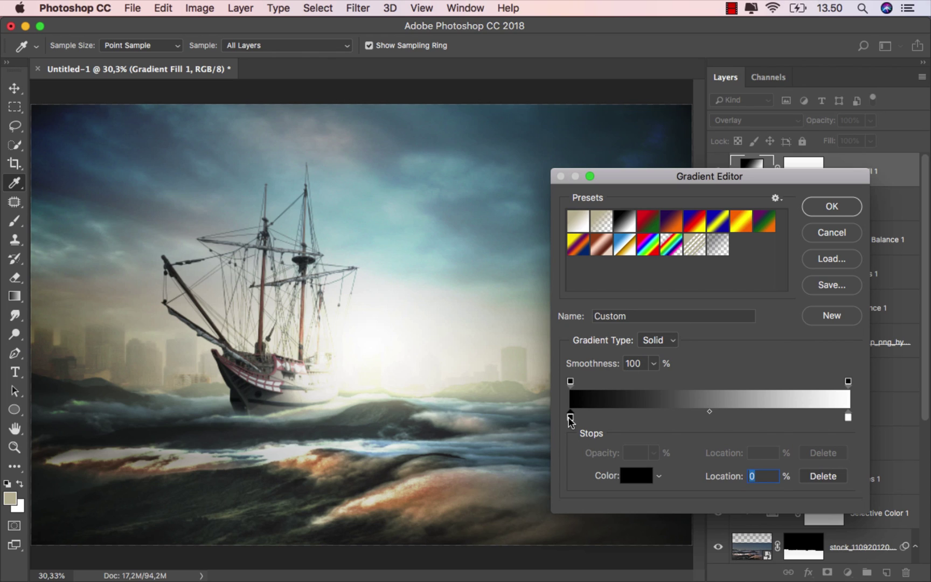
left_click(636, 475)
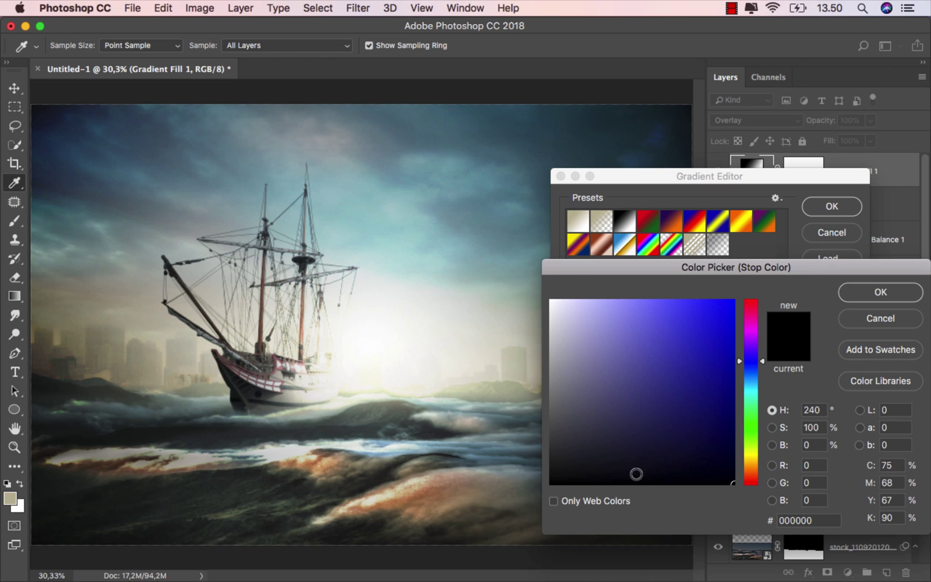
left_click(777, 520)
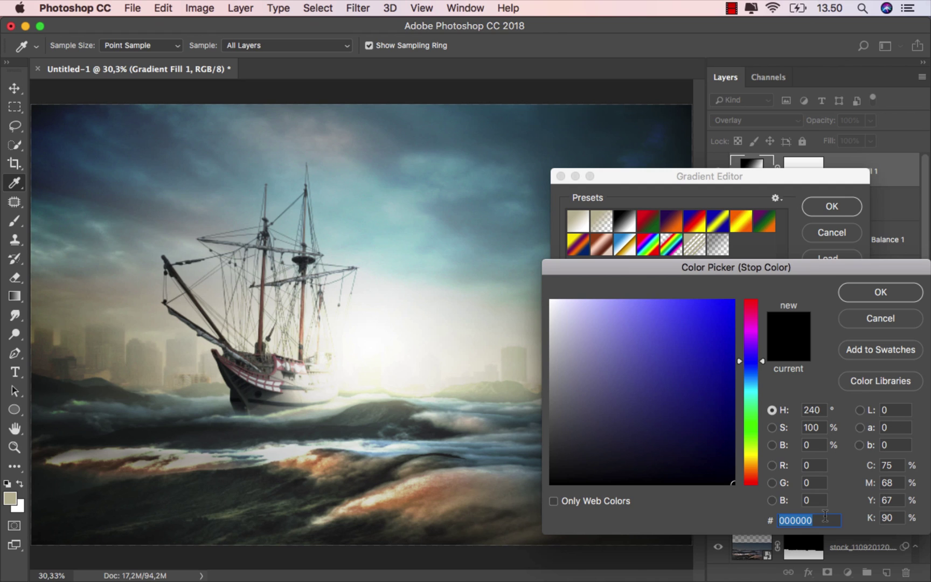
type("808080")
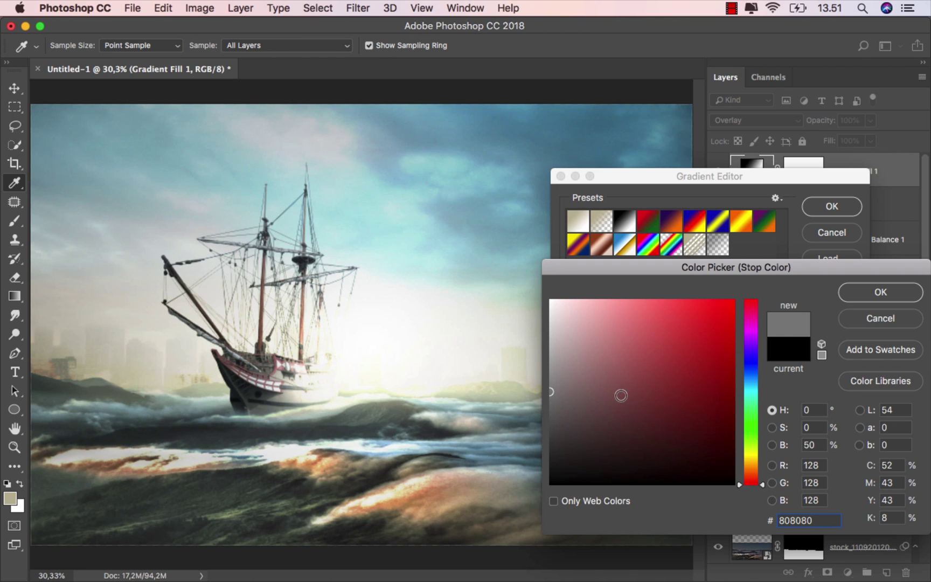
left_click(617, 391)
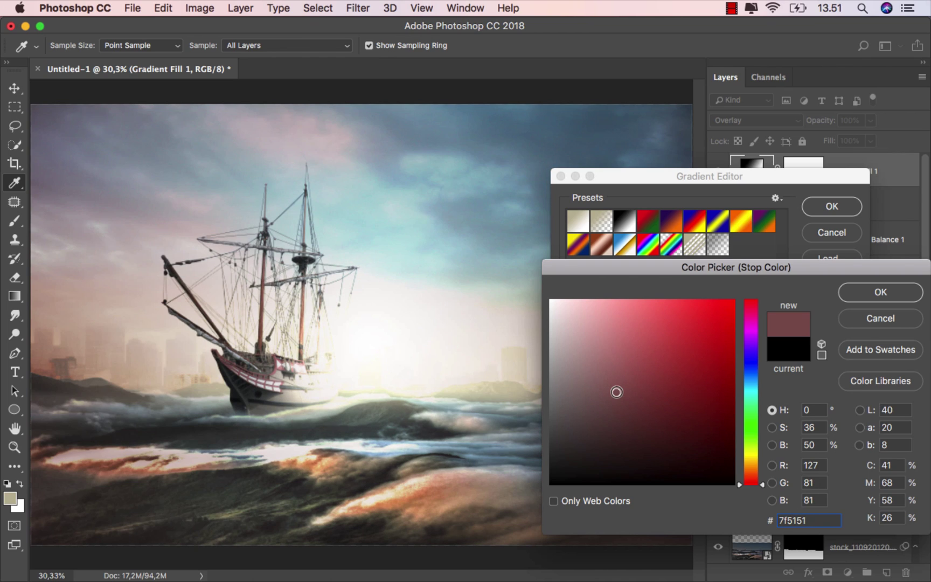
left_click(753, 332)
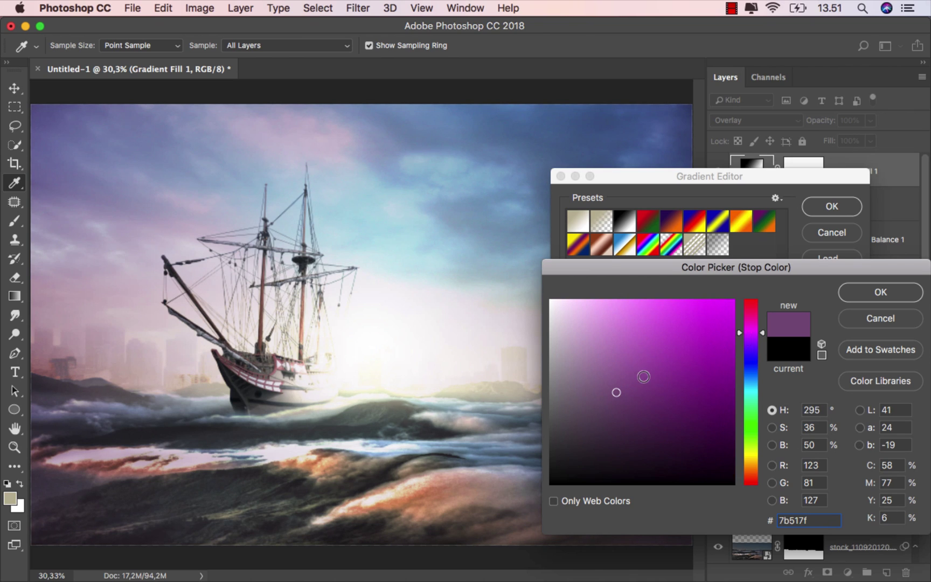
left_click(620, 397)
left_click(621, 399)
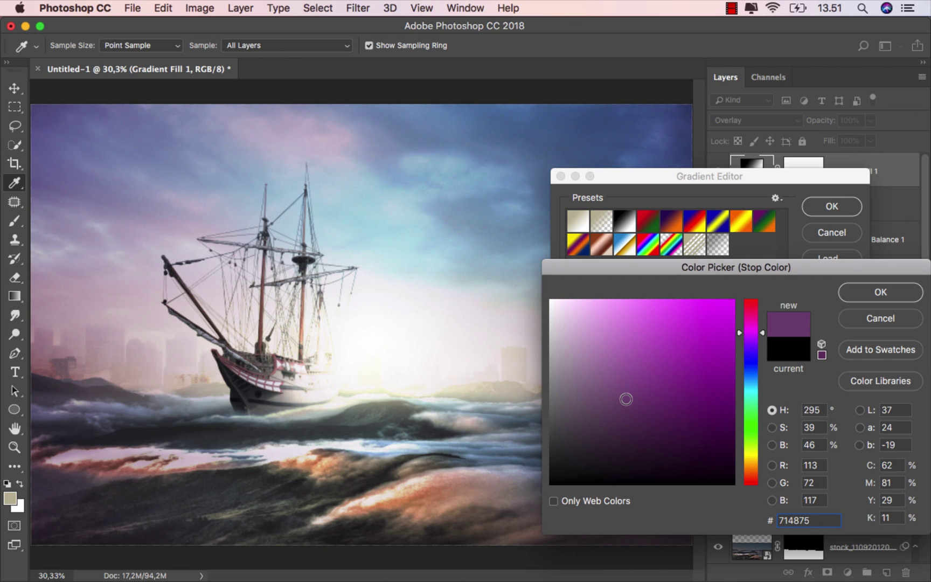
left_click(626, 399)
left_click(866, 293)
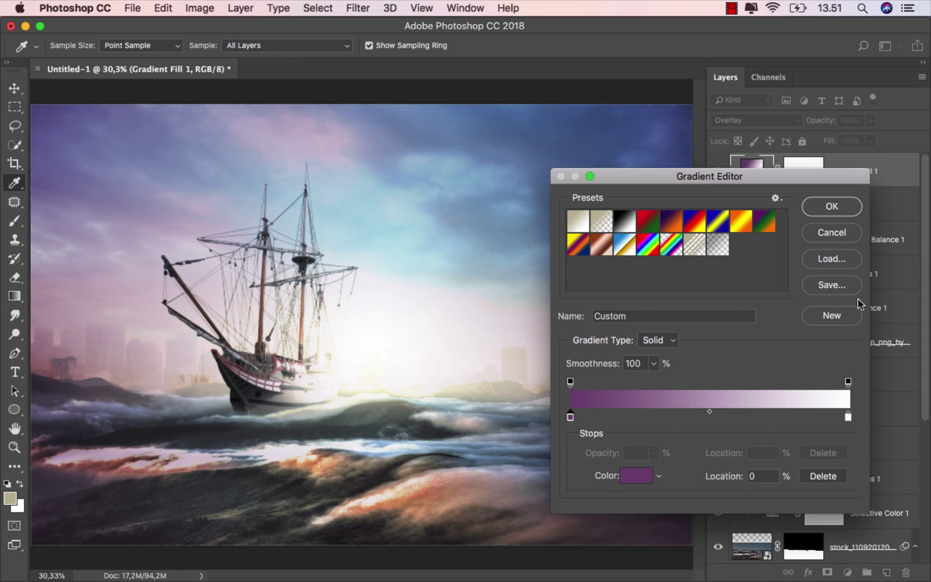
Change the gradient's white colour stop to the soft orange d39c73.
left_click(847, 416)
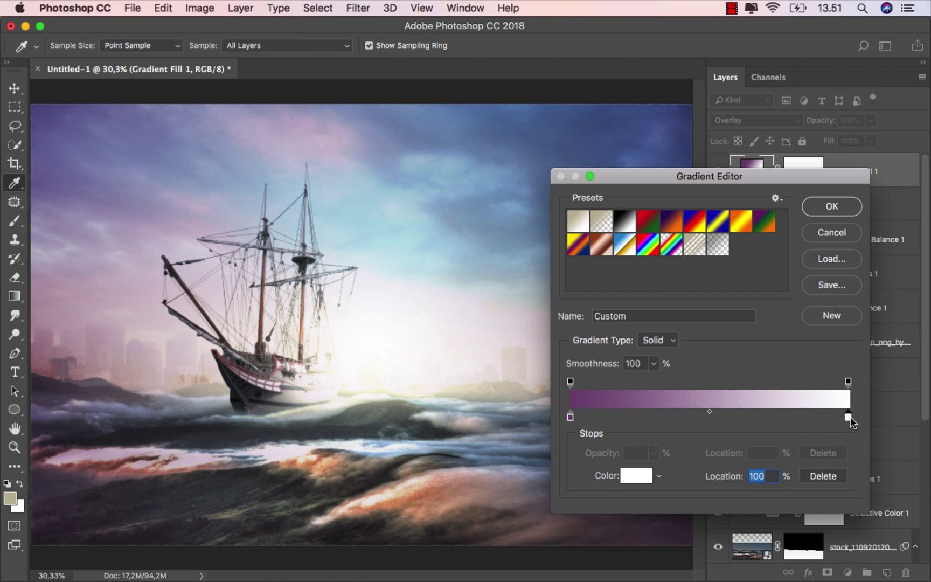
left_click(639, 474)
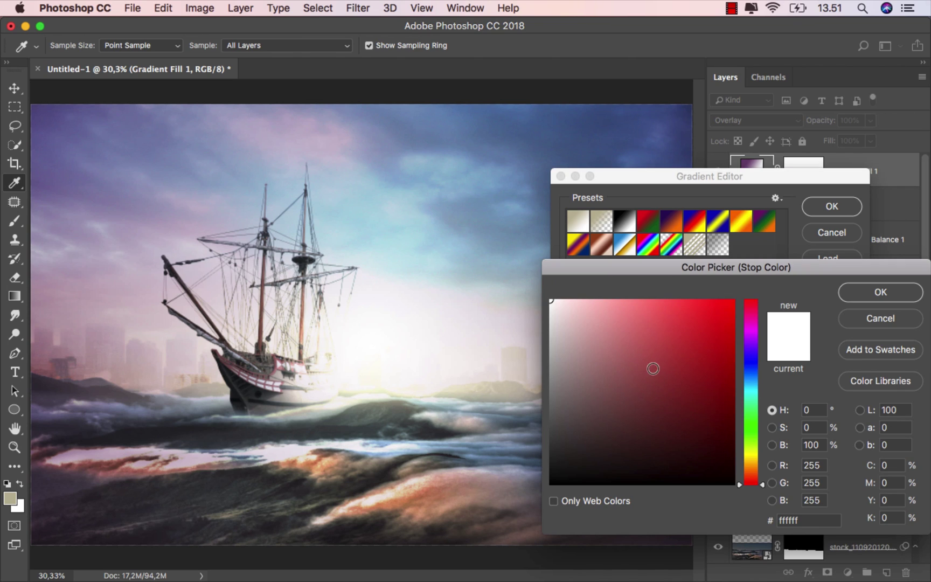
left_click(620, 336)
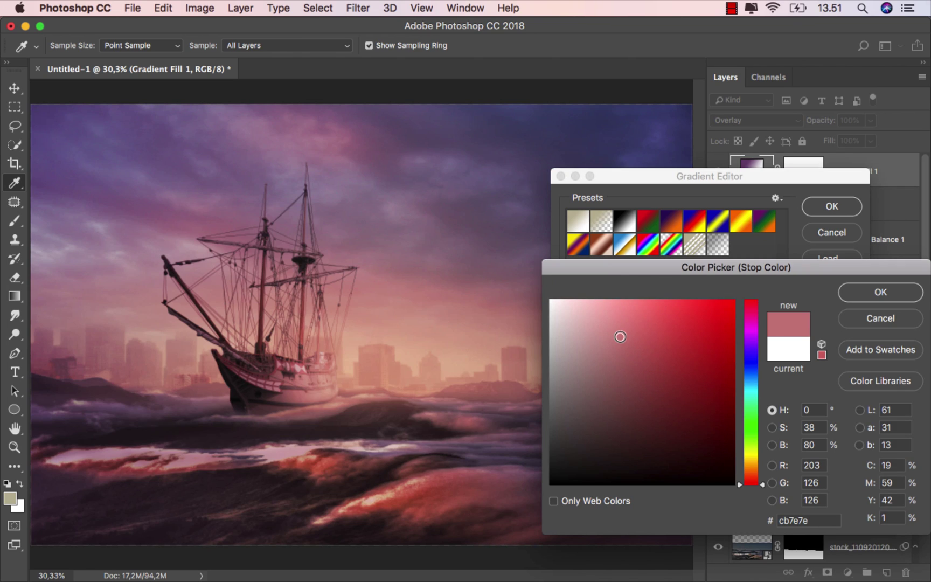
left_click(754, 477)
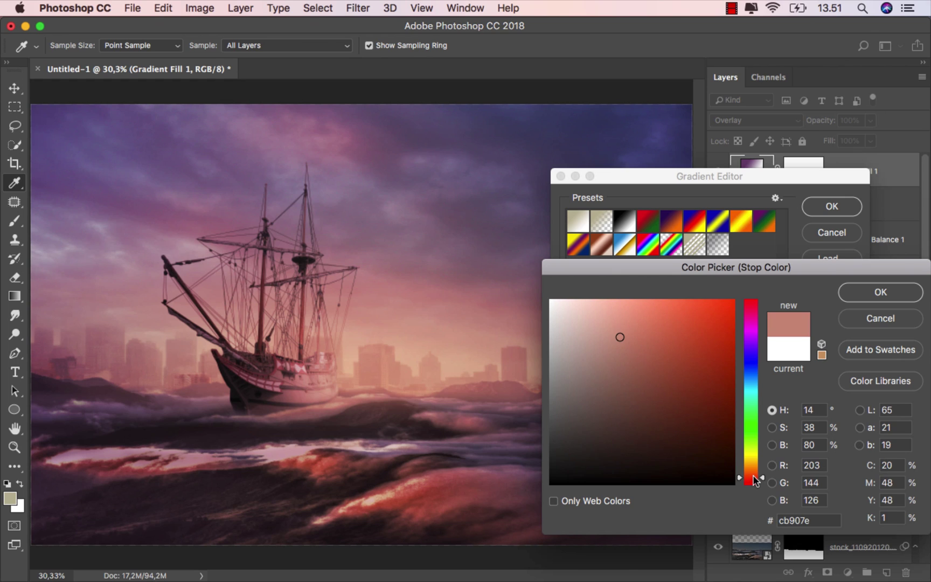
left_click_drag(753, 477, 758, 471)
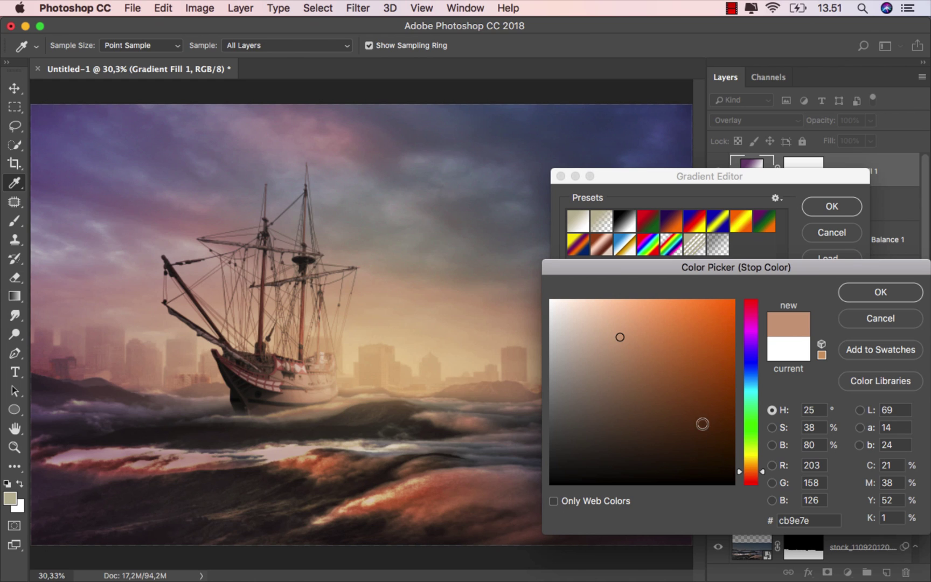
mouse_move(632, 338)
left_mouse_down()
mouse_move(642, 320)
mouse_move(645, 329)
left_mouse_up()
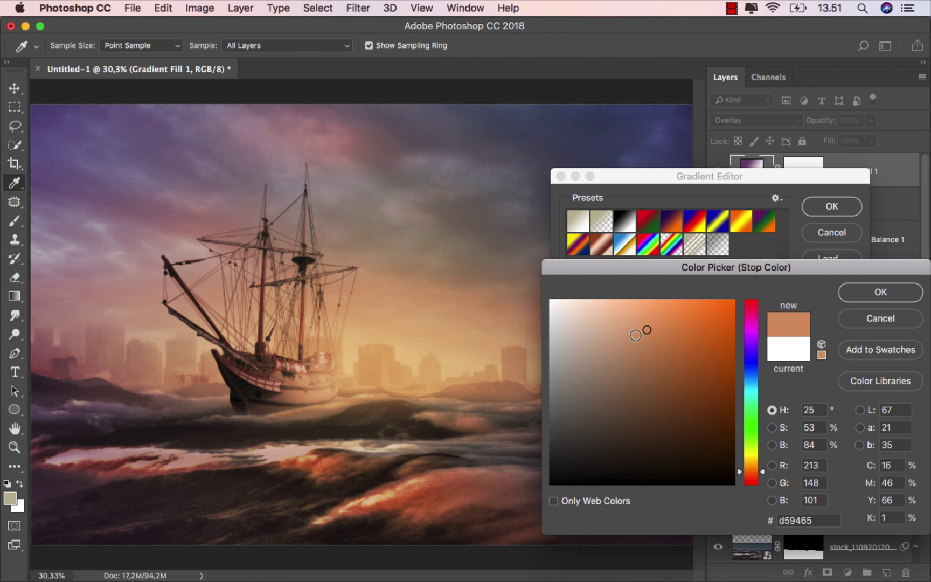
left_click(634, 334)
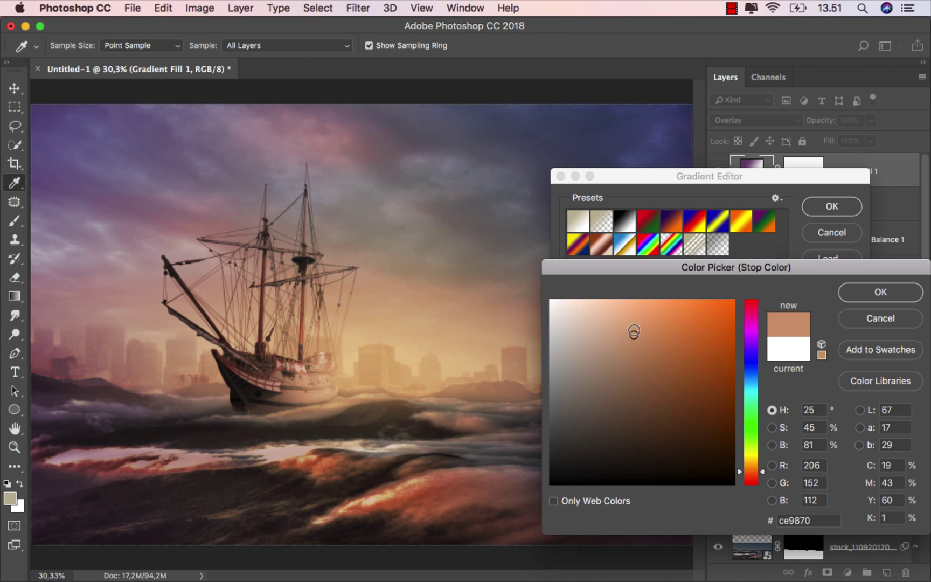
left_click_drag(633, 333, 634, 331)
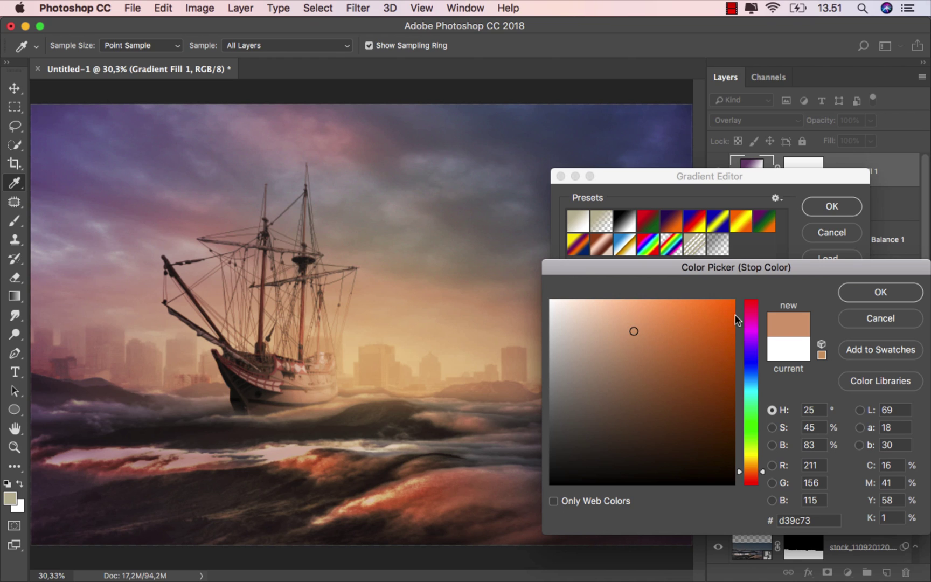
left_click(857, 292)
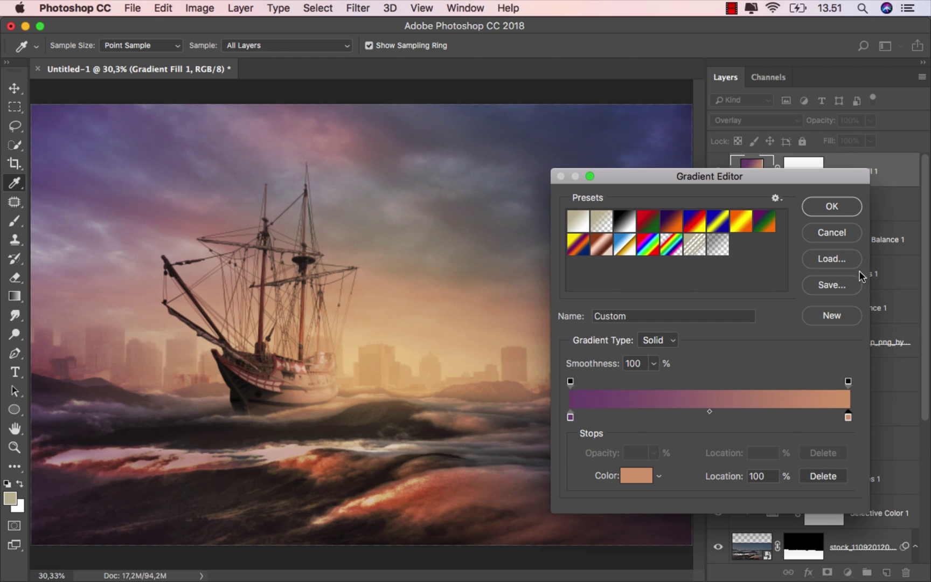
Apply the purple-to-orange gradient fill and compare the image with the layer hidden and shown.
left_click(836, 209)
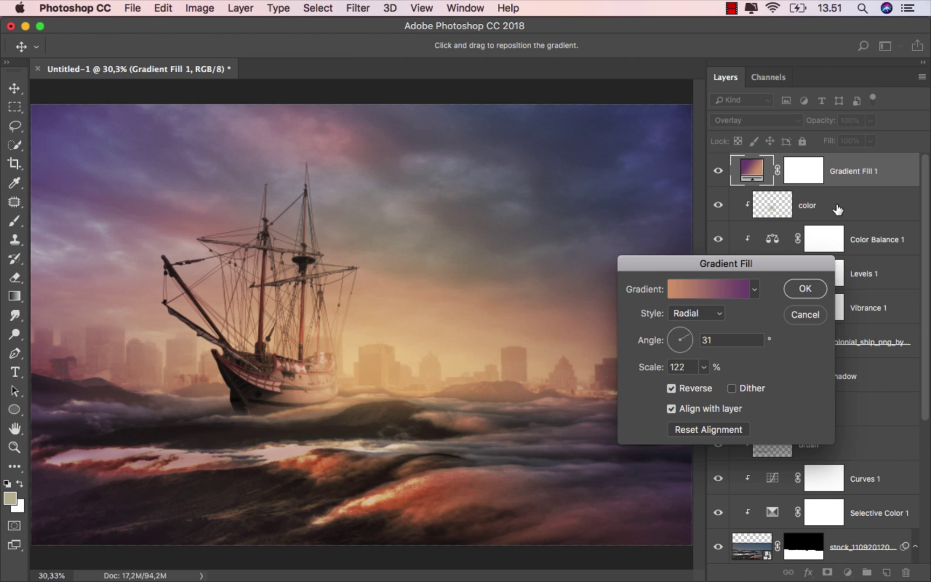
left_click(803, 290)
left_click(717, 171)
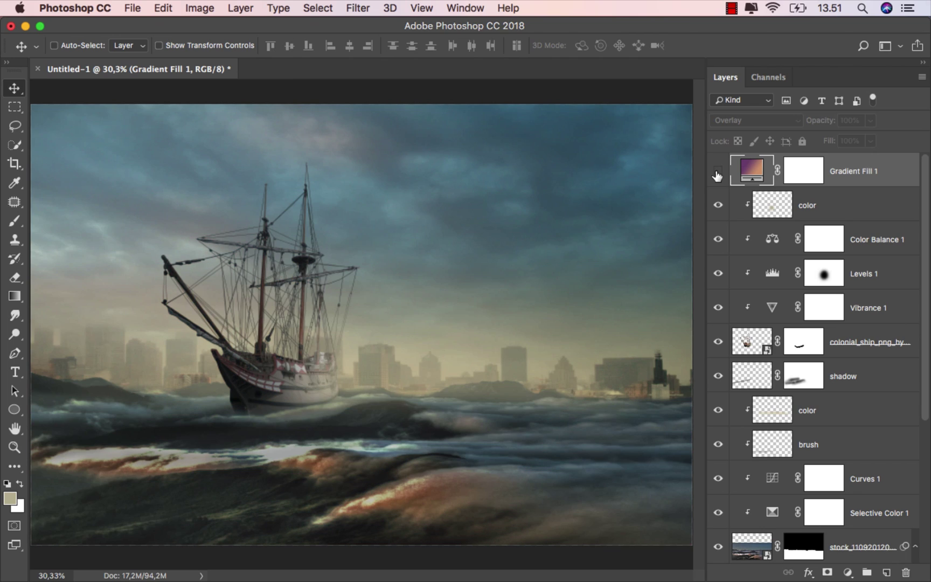
left_click(717, 172)
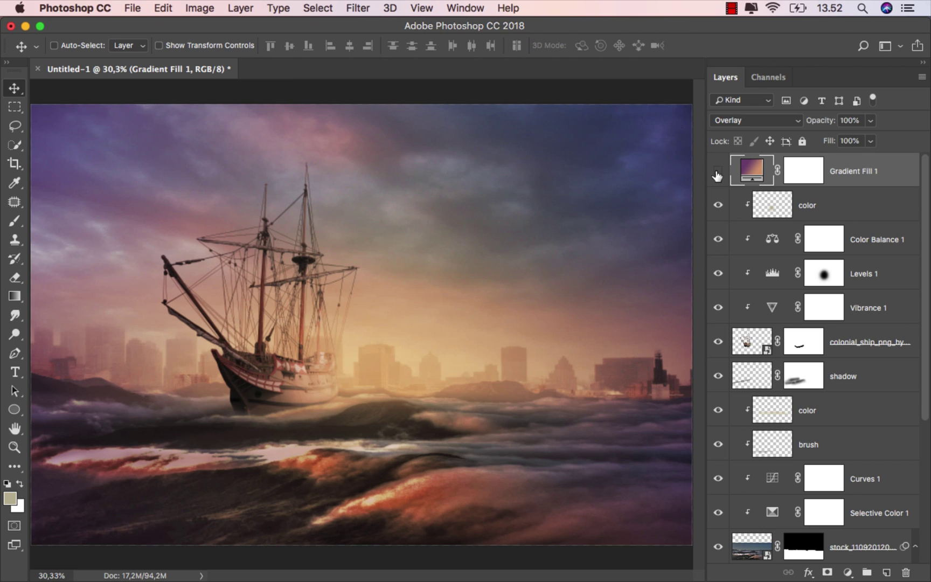
Reduce the fill of the color layer directly below Gradient Fill 1 to 60%.
left_click(717, 174)
left_click(717, 173)
left_click(824, 206)
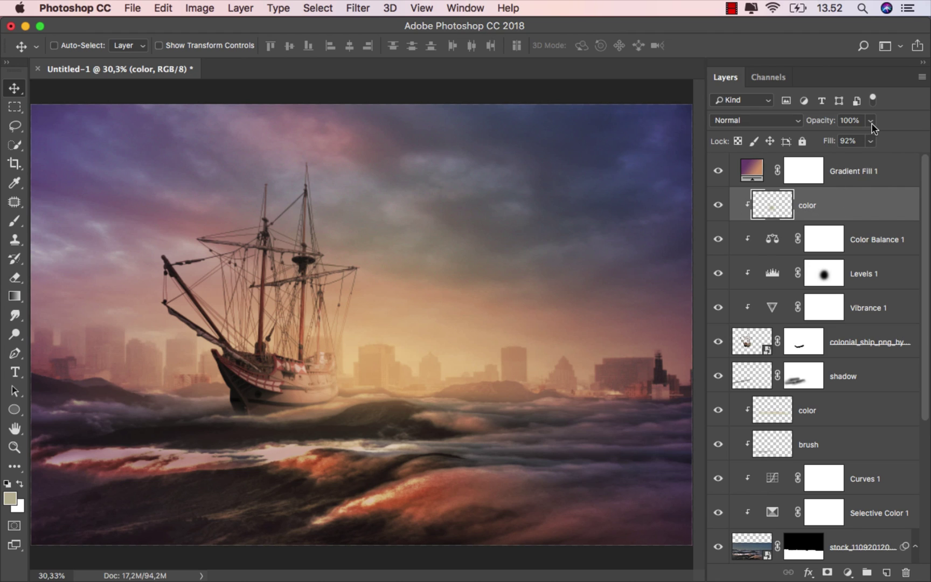
left_click(870, 121)
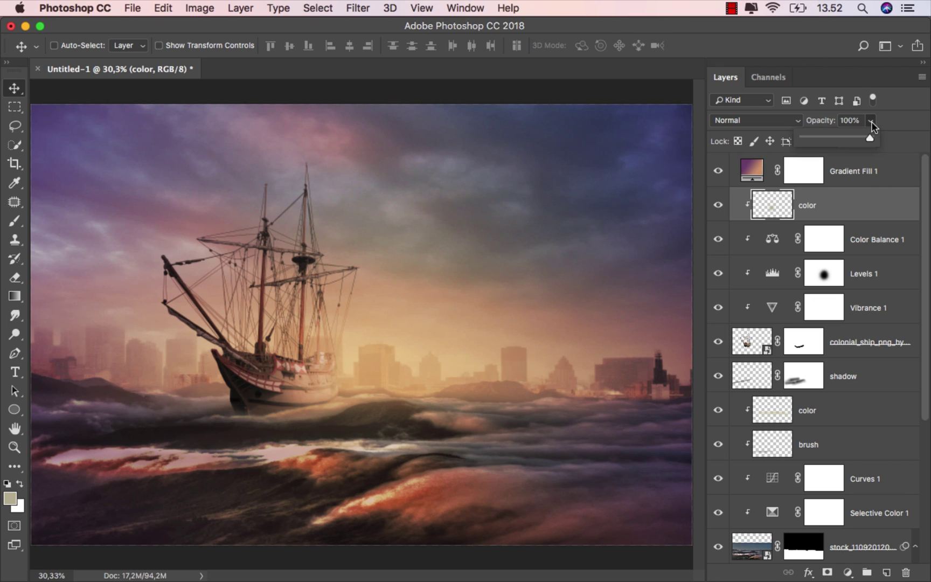
left_click(869, 141)
left_click(849, 158)
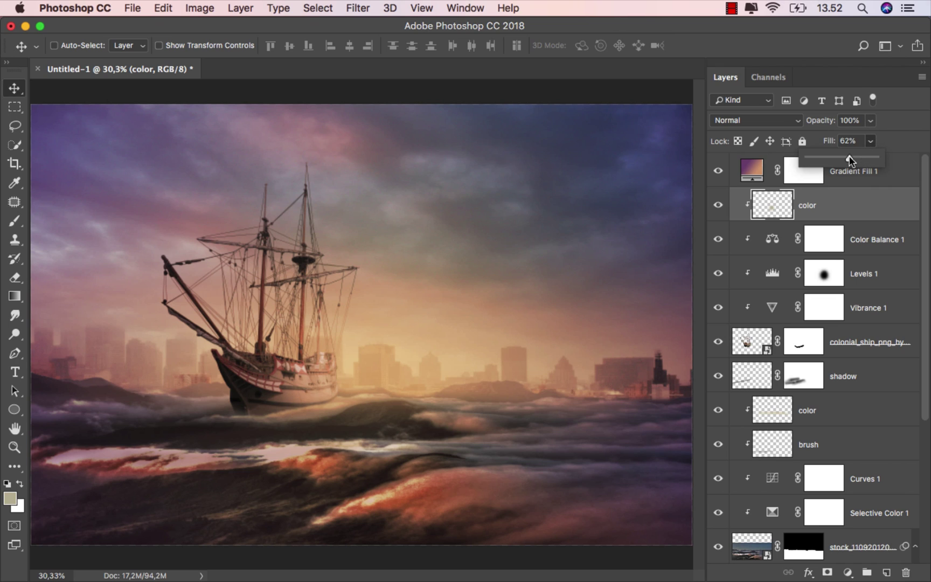
left_click(834, 210)
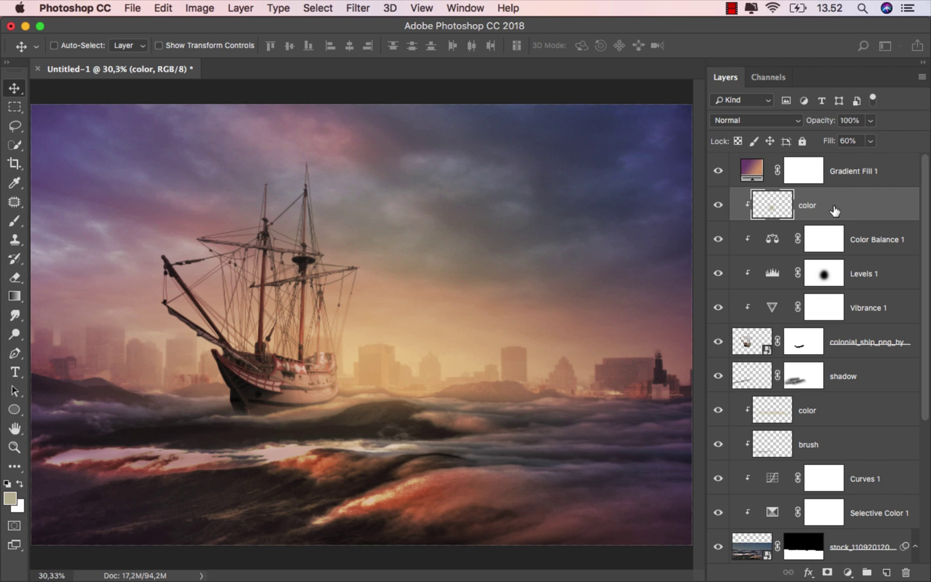
Add a Color Balance adjustment above Gradient Fill 1 and shift its midtones toward blue to +20.
left_click(849, 170)
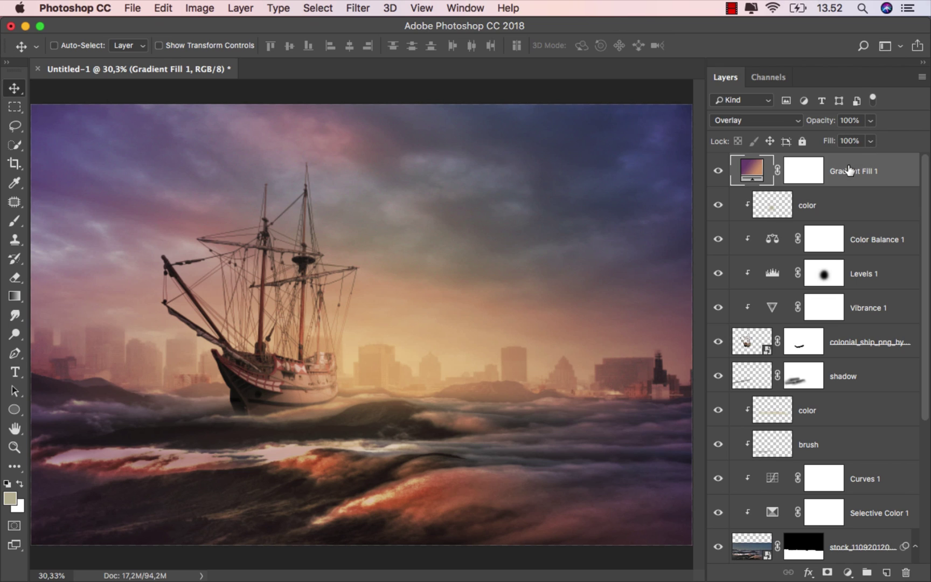
left_click(847, 572)
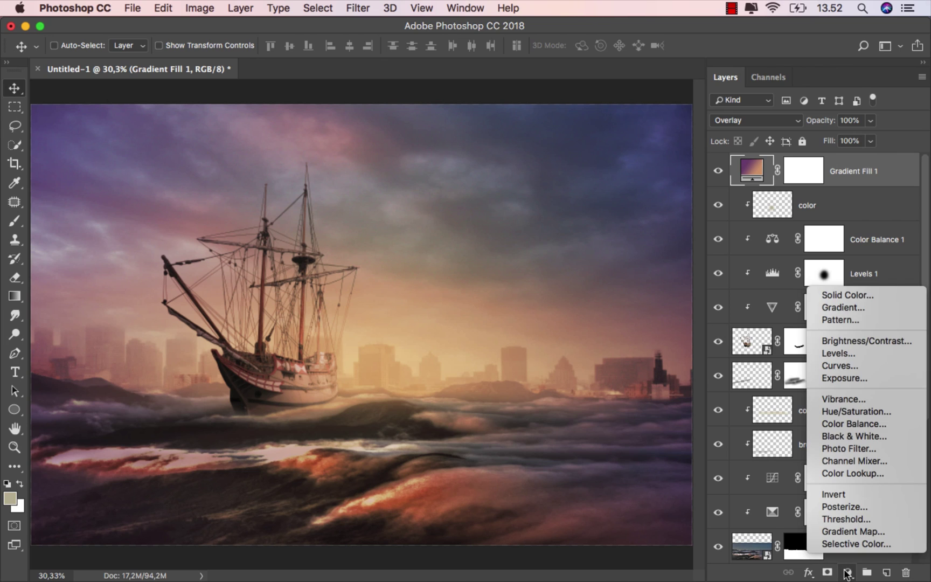
left_click(878, 425)
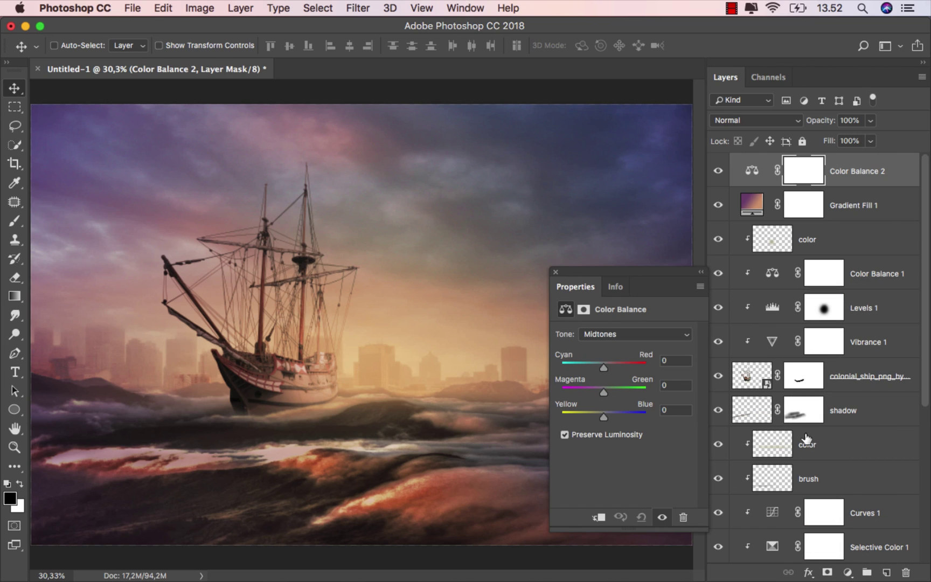
left_click_drag(606, 412, 609, 412)
left_click_drag(611, 412, 612, 413)
Set the Color Balance highlights to +20 red, +14 green and -10 toward yellow, and compare the image with the adjustment hidden and shown.
left_click(627, 335)
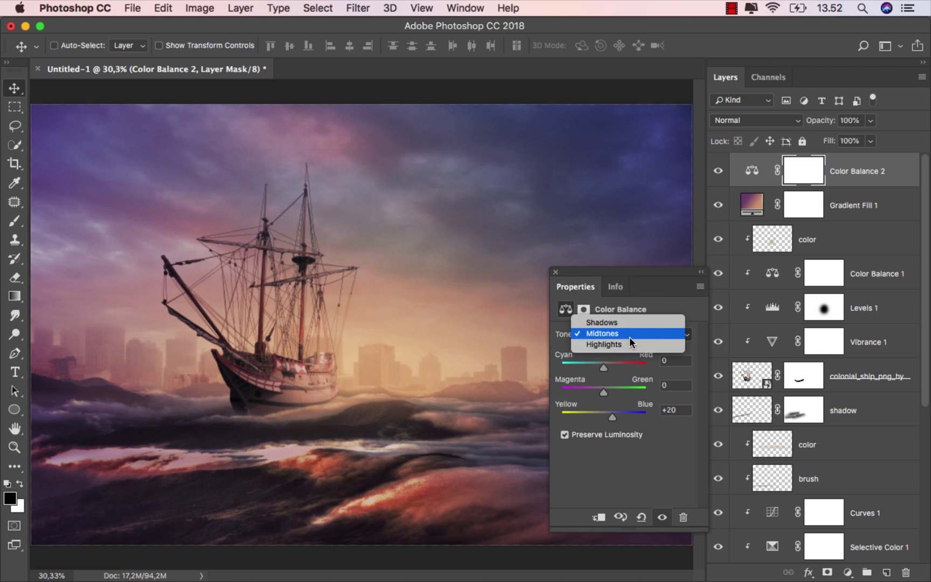
left_click(631, 346)
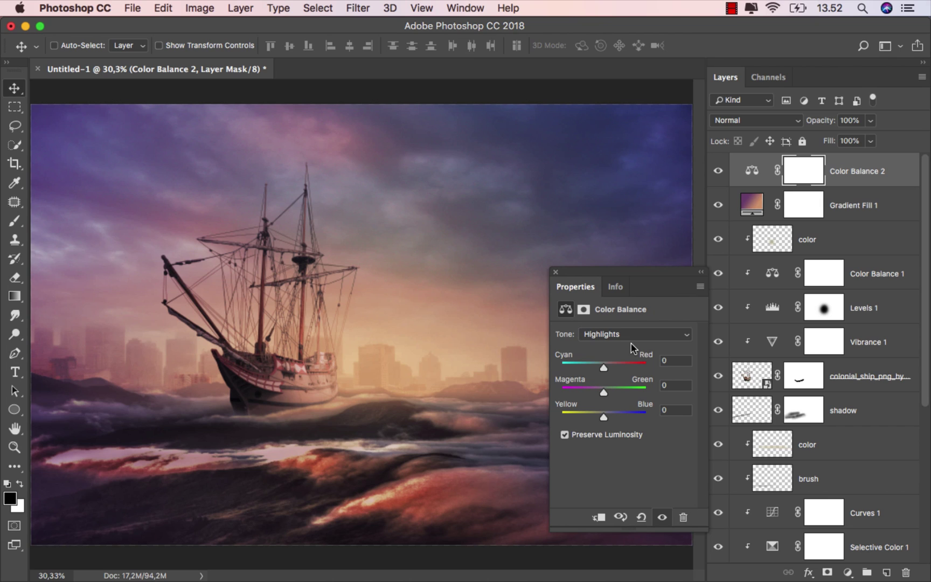
left_click(609, 363)
left_click_drag(610, 363, 611, 363)
left_click(610, 391)
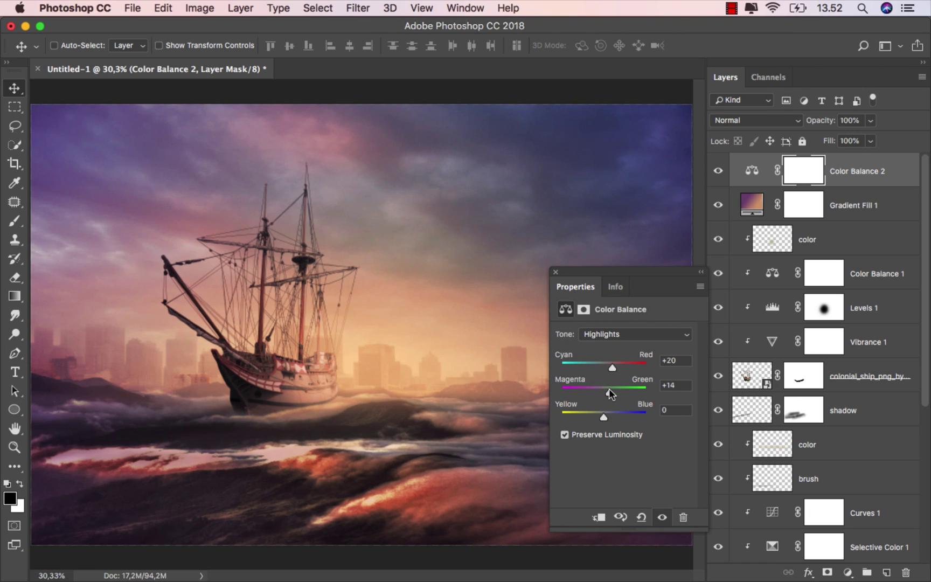
left_click(600, 412)
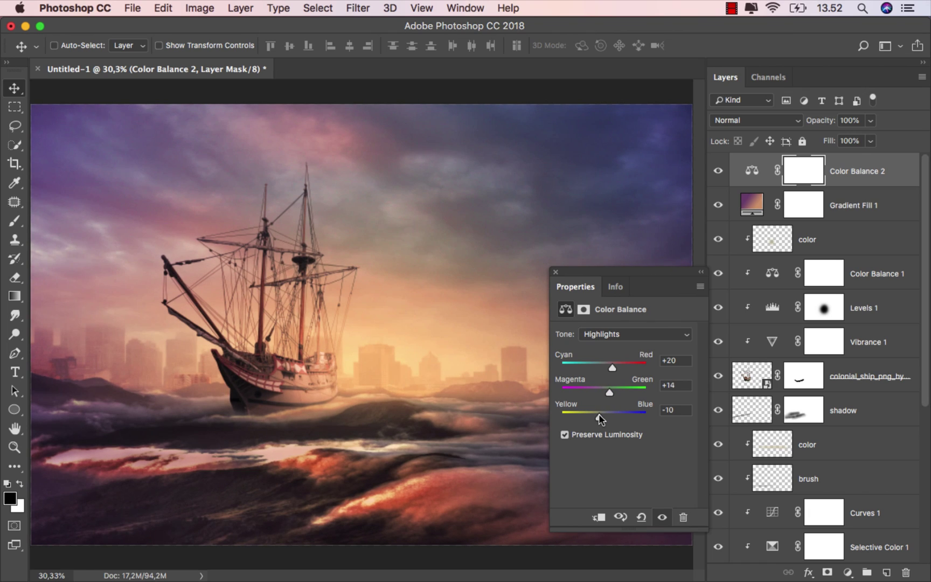
left_click(556, 272)
left_click(718, 171)
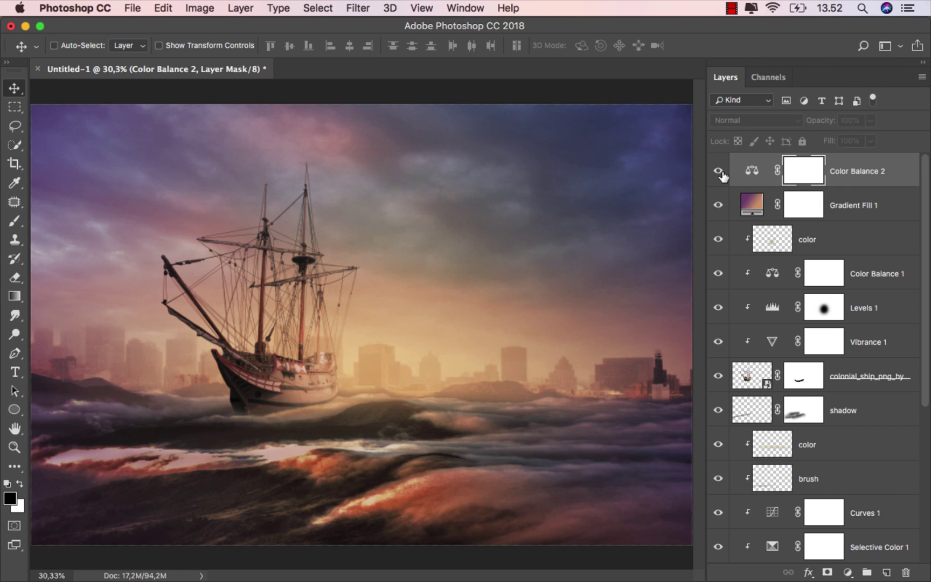
left_click(718, 171)
left_click(848, 180)
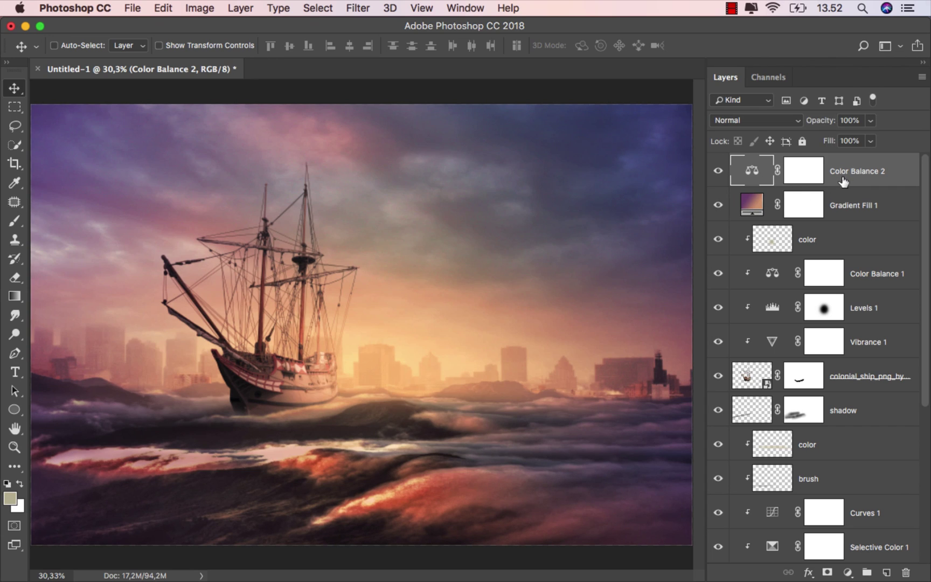
Save a JPEG copy of the artwork as ok.jpg in the untitled folder, with maximum quality 12 and the Progressive option.
left_click(135, 8)
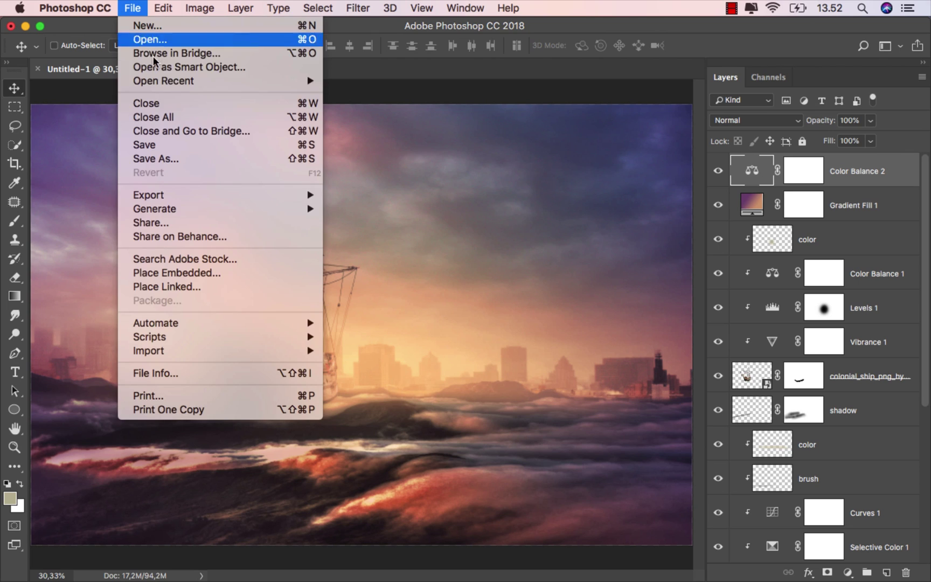
left_click(185, 160)
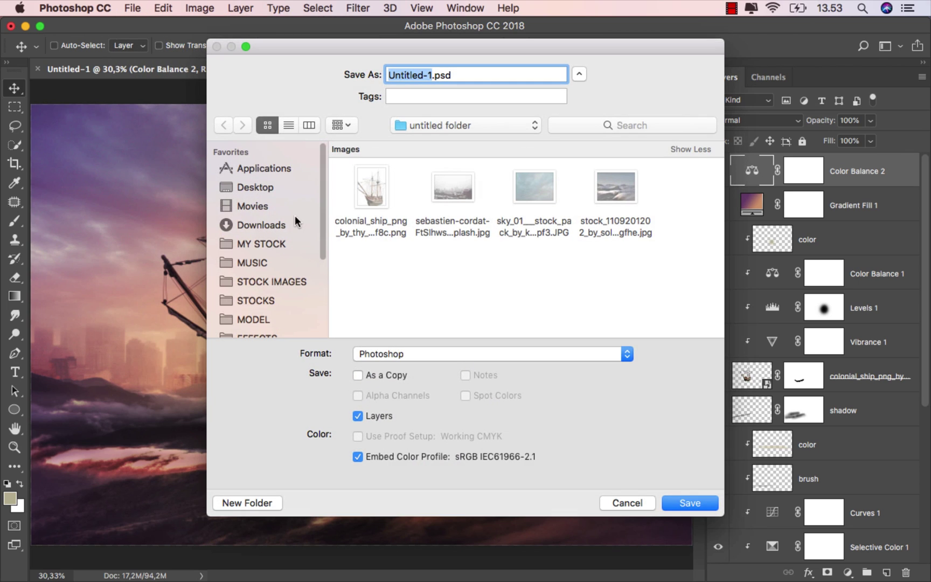
left_click(395, 353)
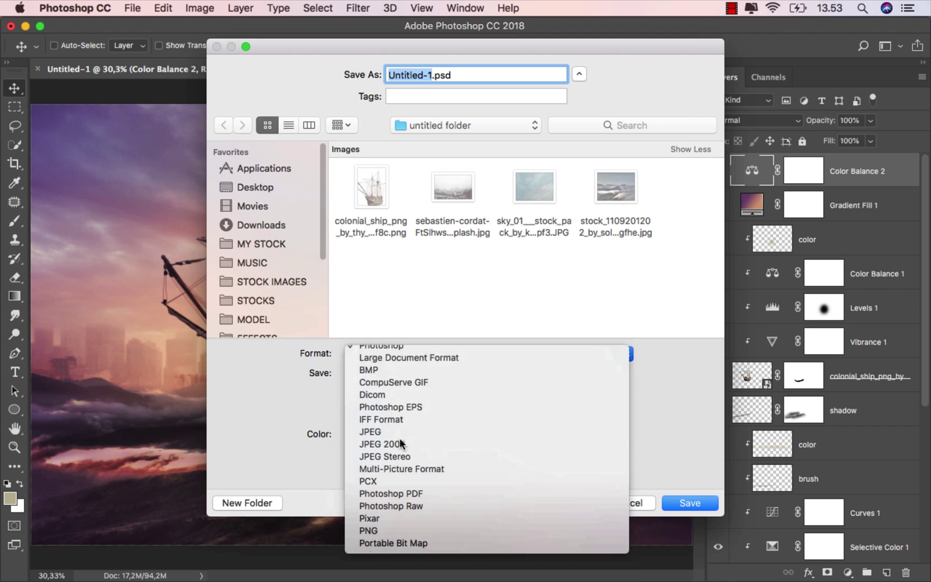
left_click(399, 437)
type("ok.jpg")
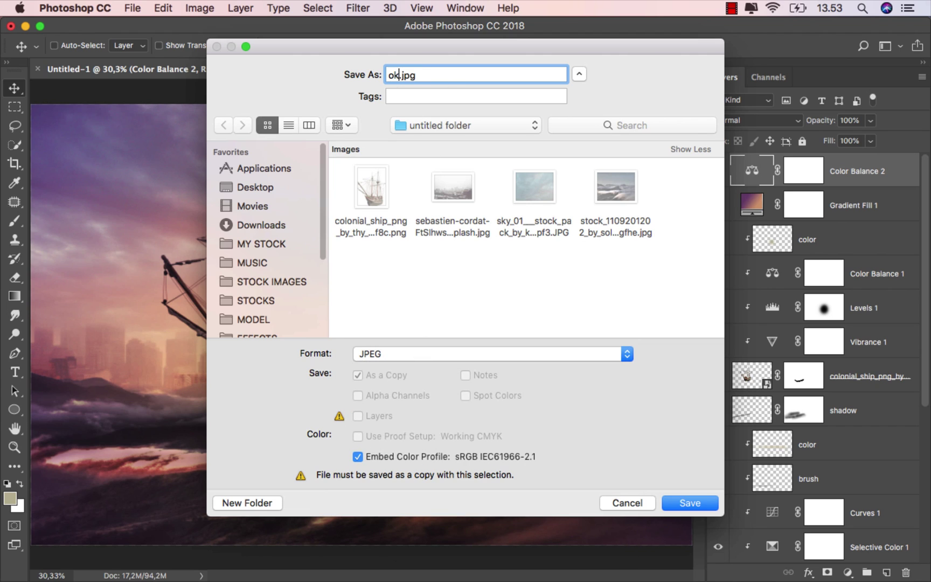
left_click(684, 500)
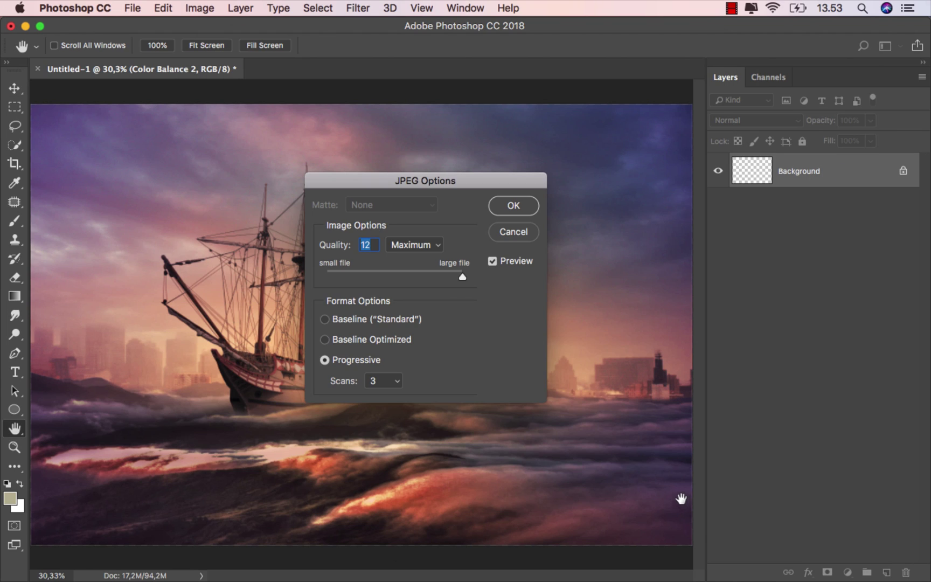
left_click(518, 210)
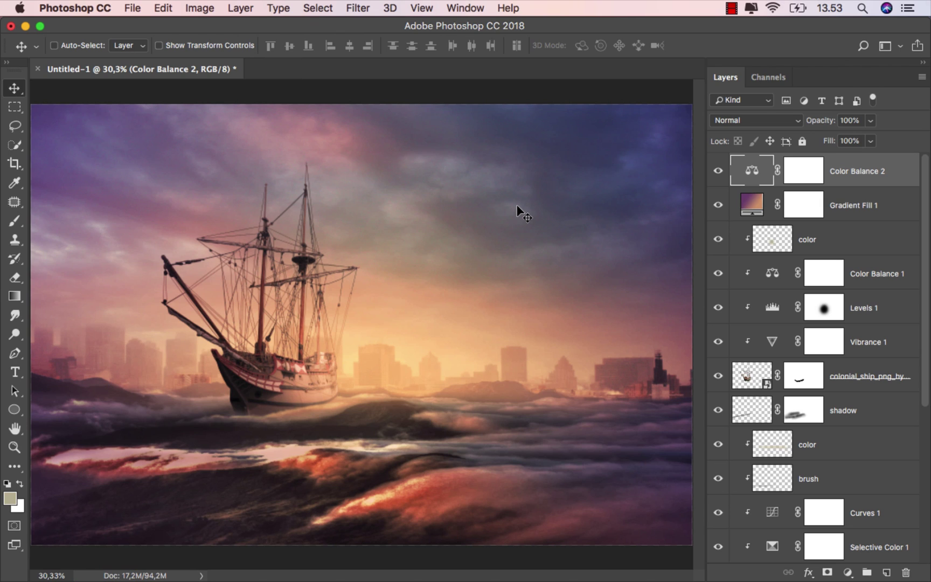
Switch to Finder and preview the exported ok.jpg in the untitled folder.
left_click(377, 557)
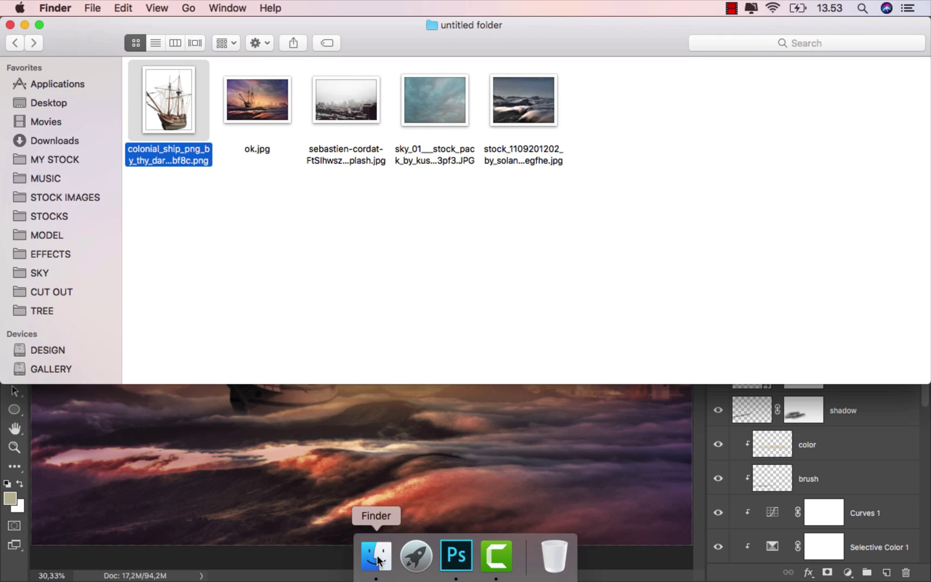
left_click(274, 112)
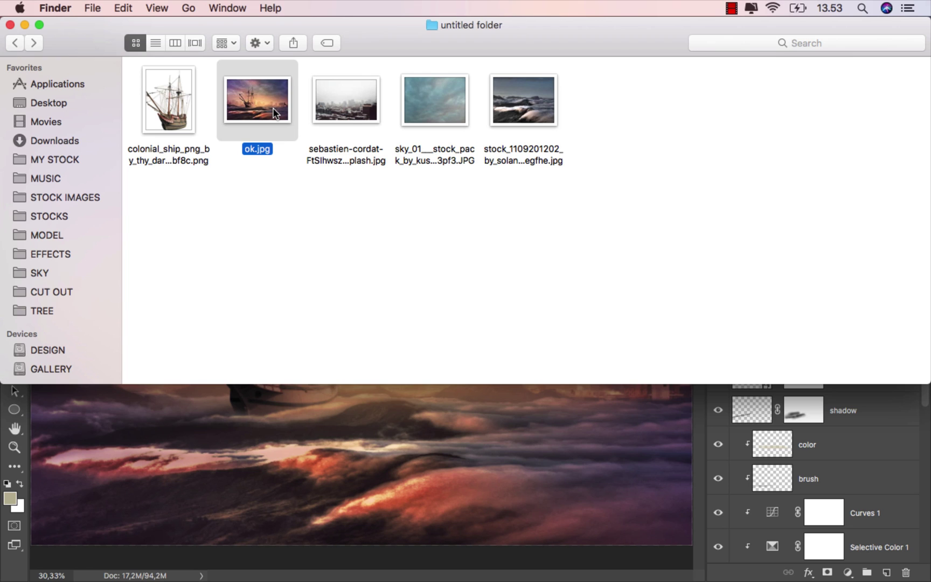
key("space")
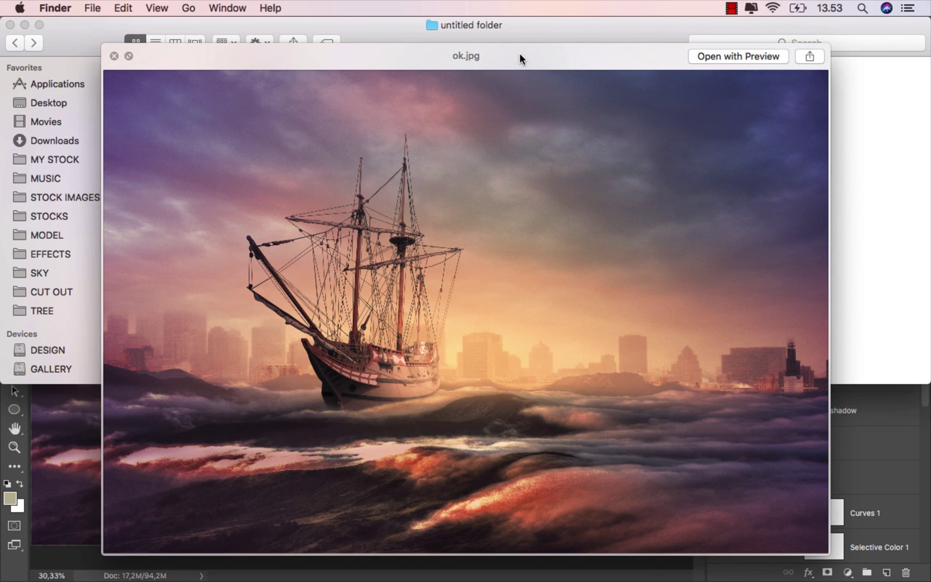